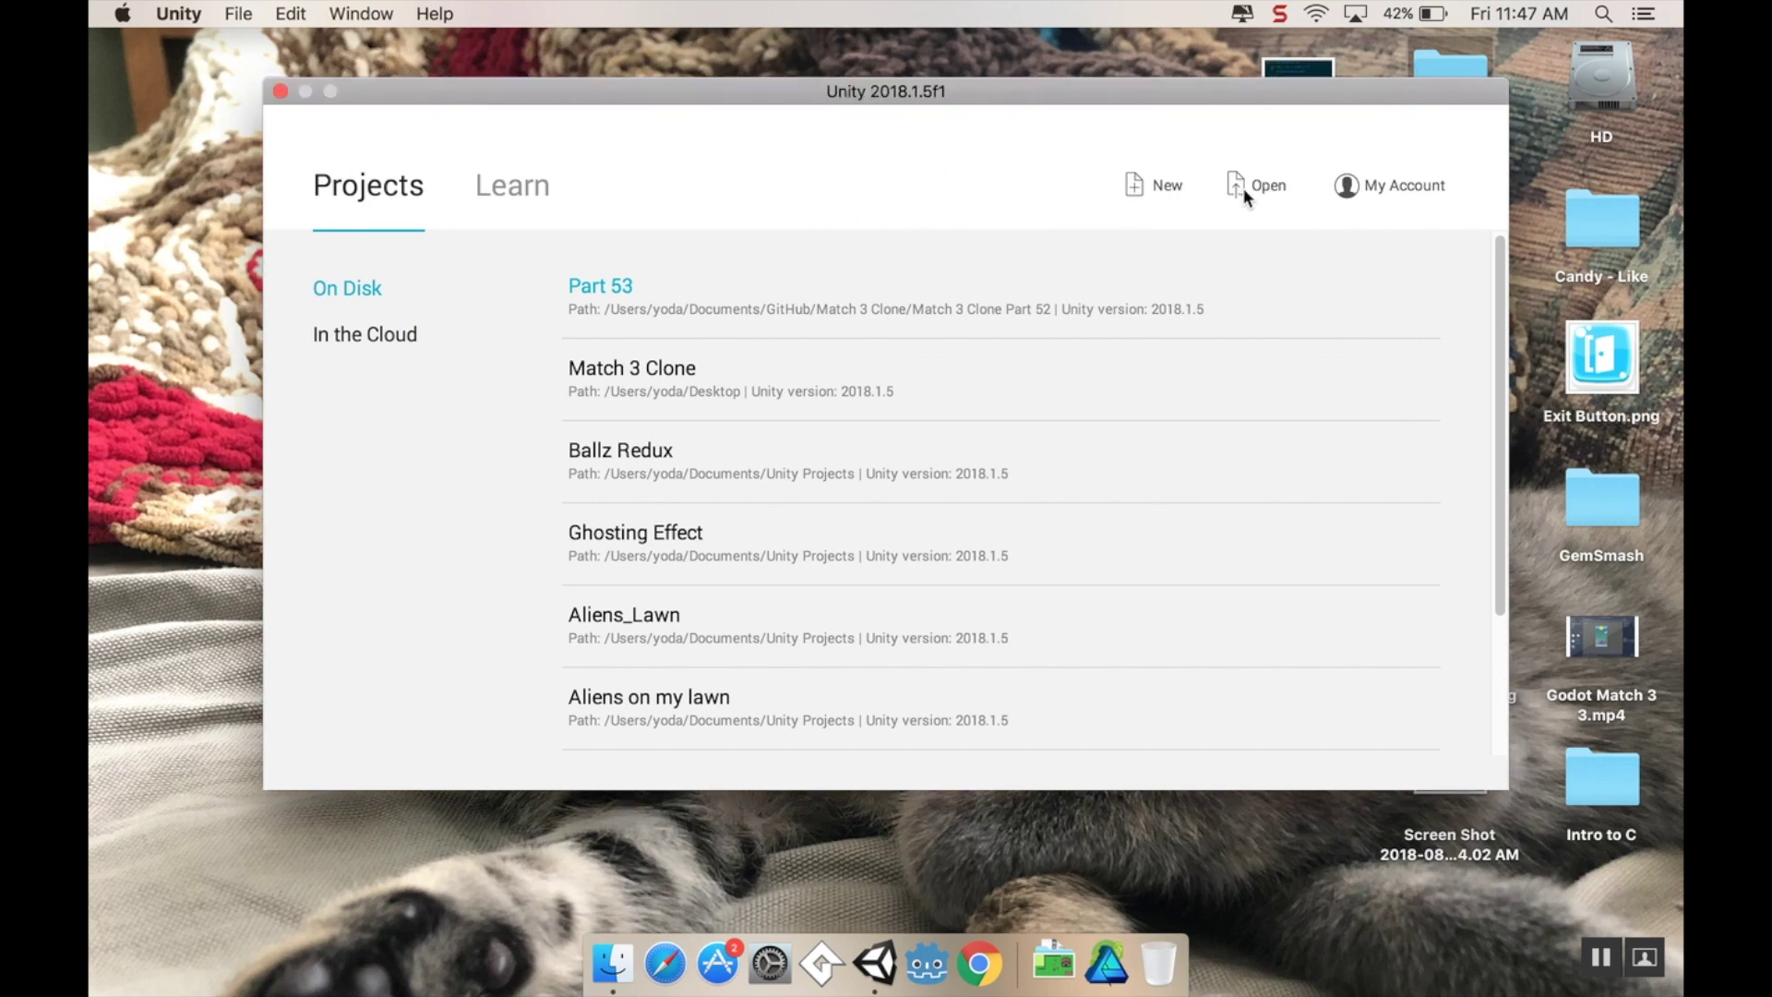
Step: Browse to the Match 3 Clone Part 53 folder and reposition the launcher window
{"action": "left_click", "coordinate": [1252, 188]}
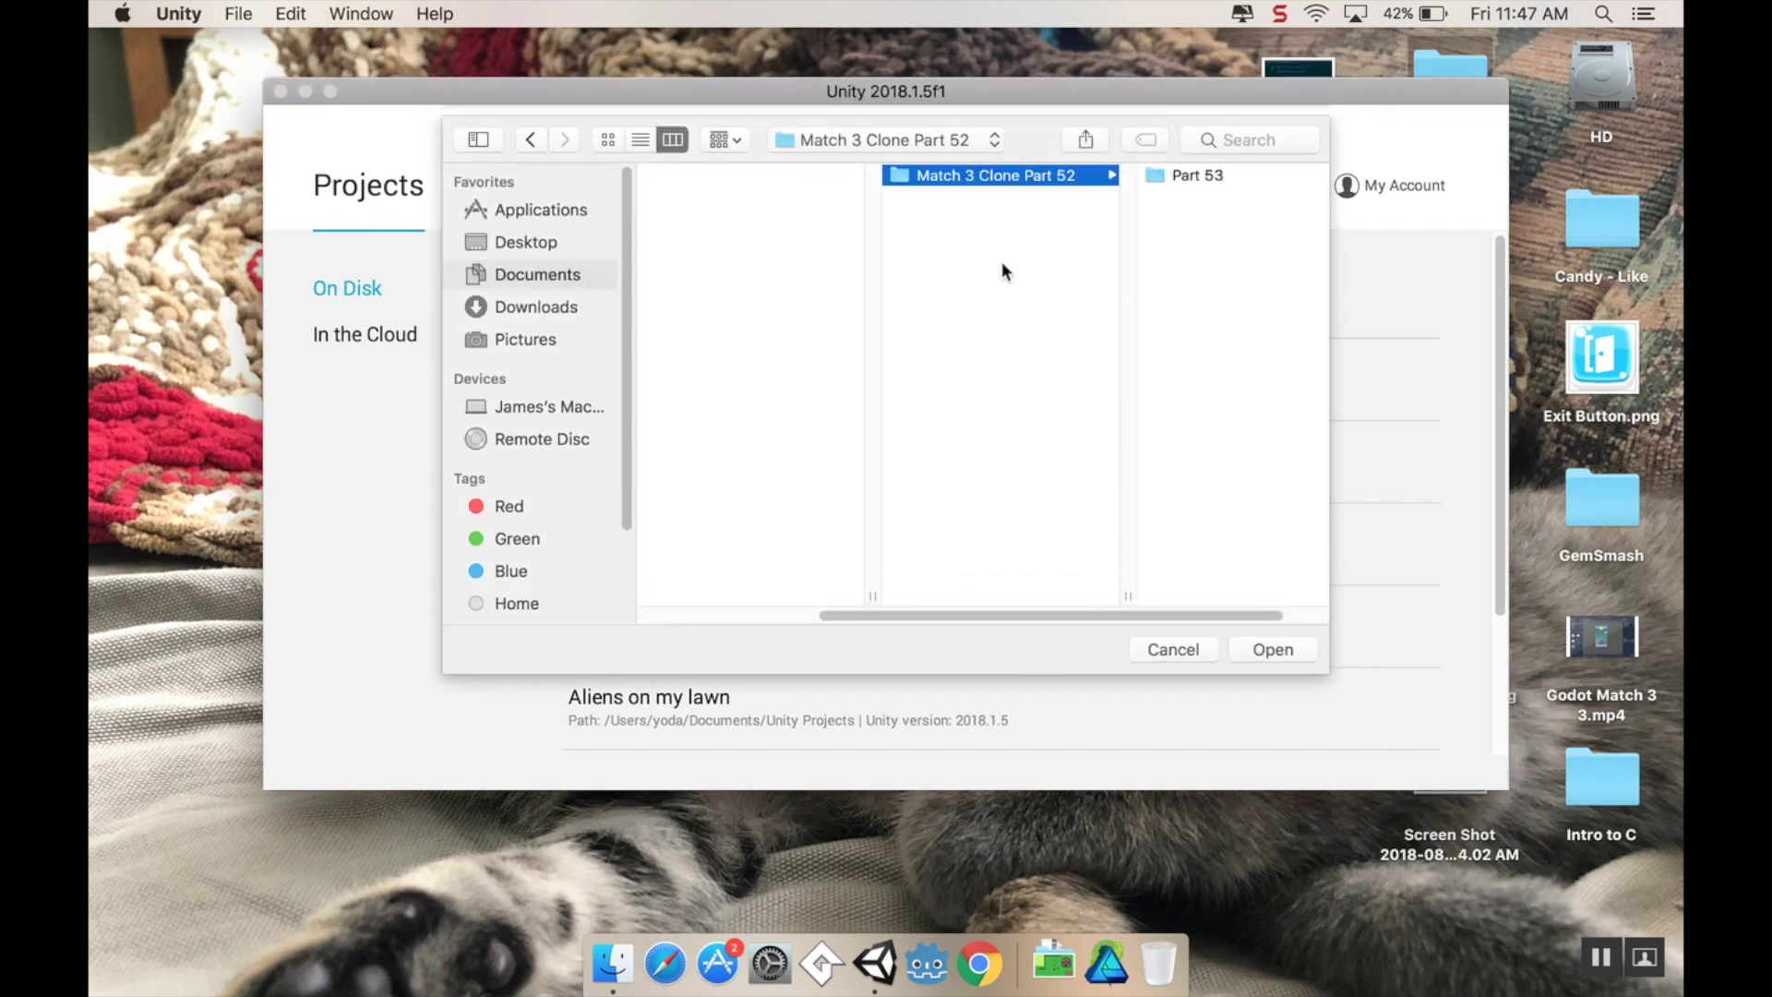
{"action": "left_click", "coordinate": [1273, 597]}
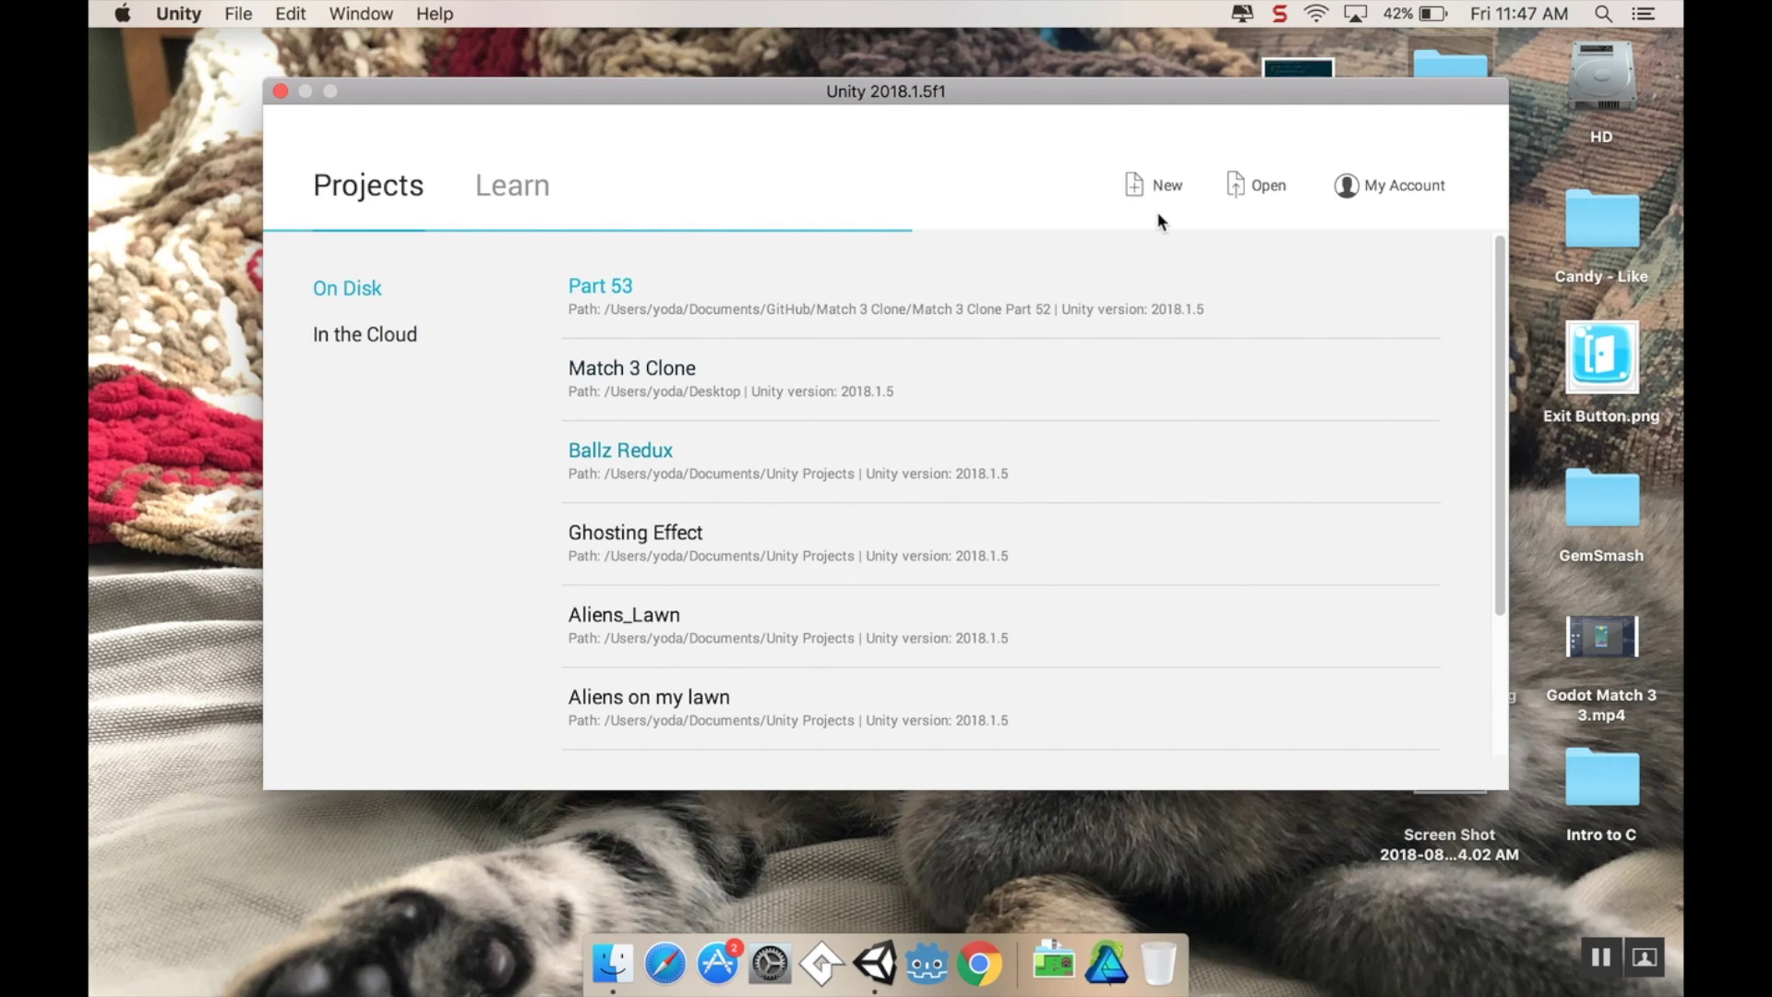
{"action": "left_click_drag", "start_coordinate": [1083, 96], "coordinate": [1047, 118]}
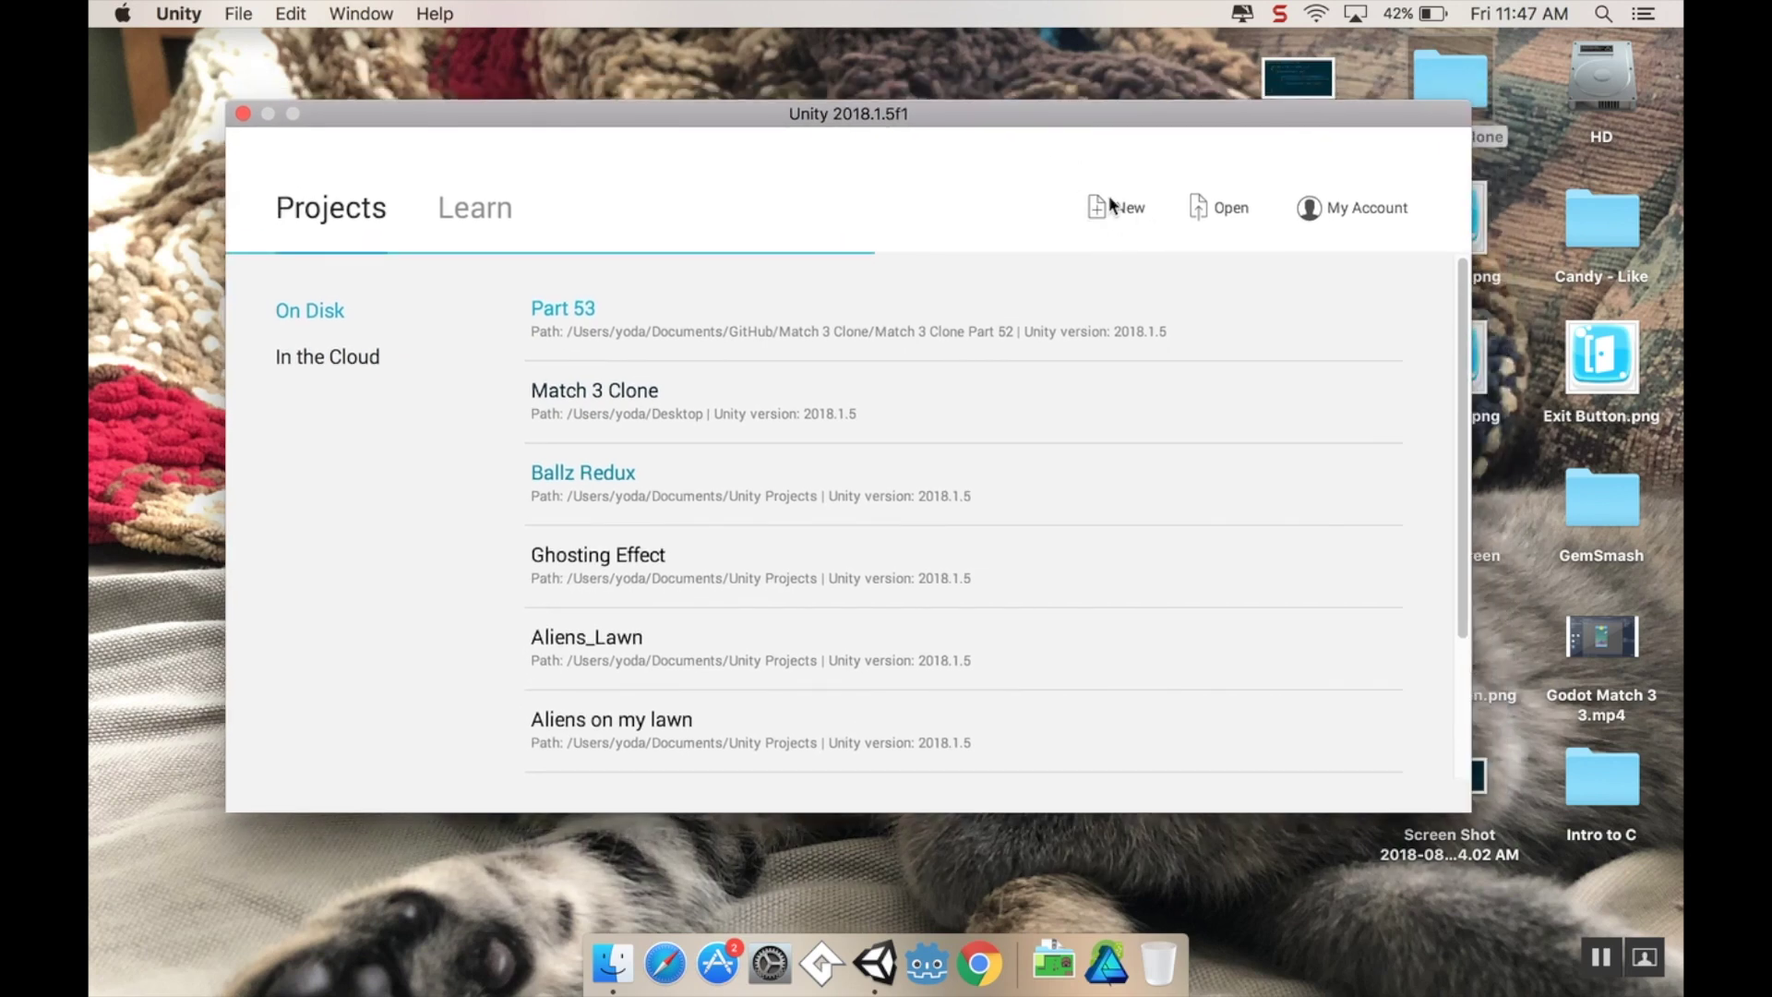
Step: Create a 2D-template project named 'Youtube Zelda Like' with Unity Analytics disabled
{"action": "left_click", "coordinate": [1111, 207]}
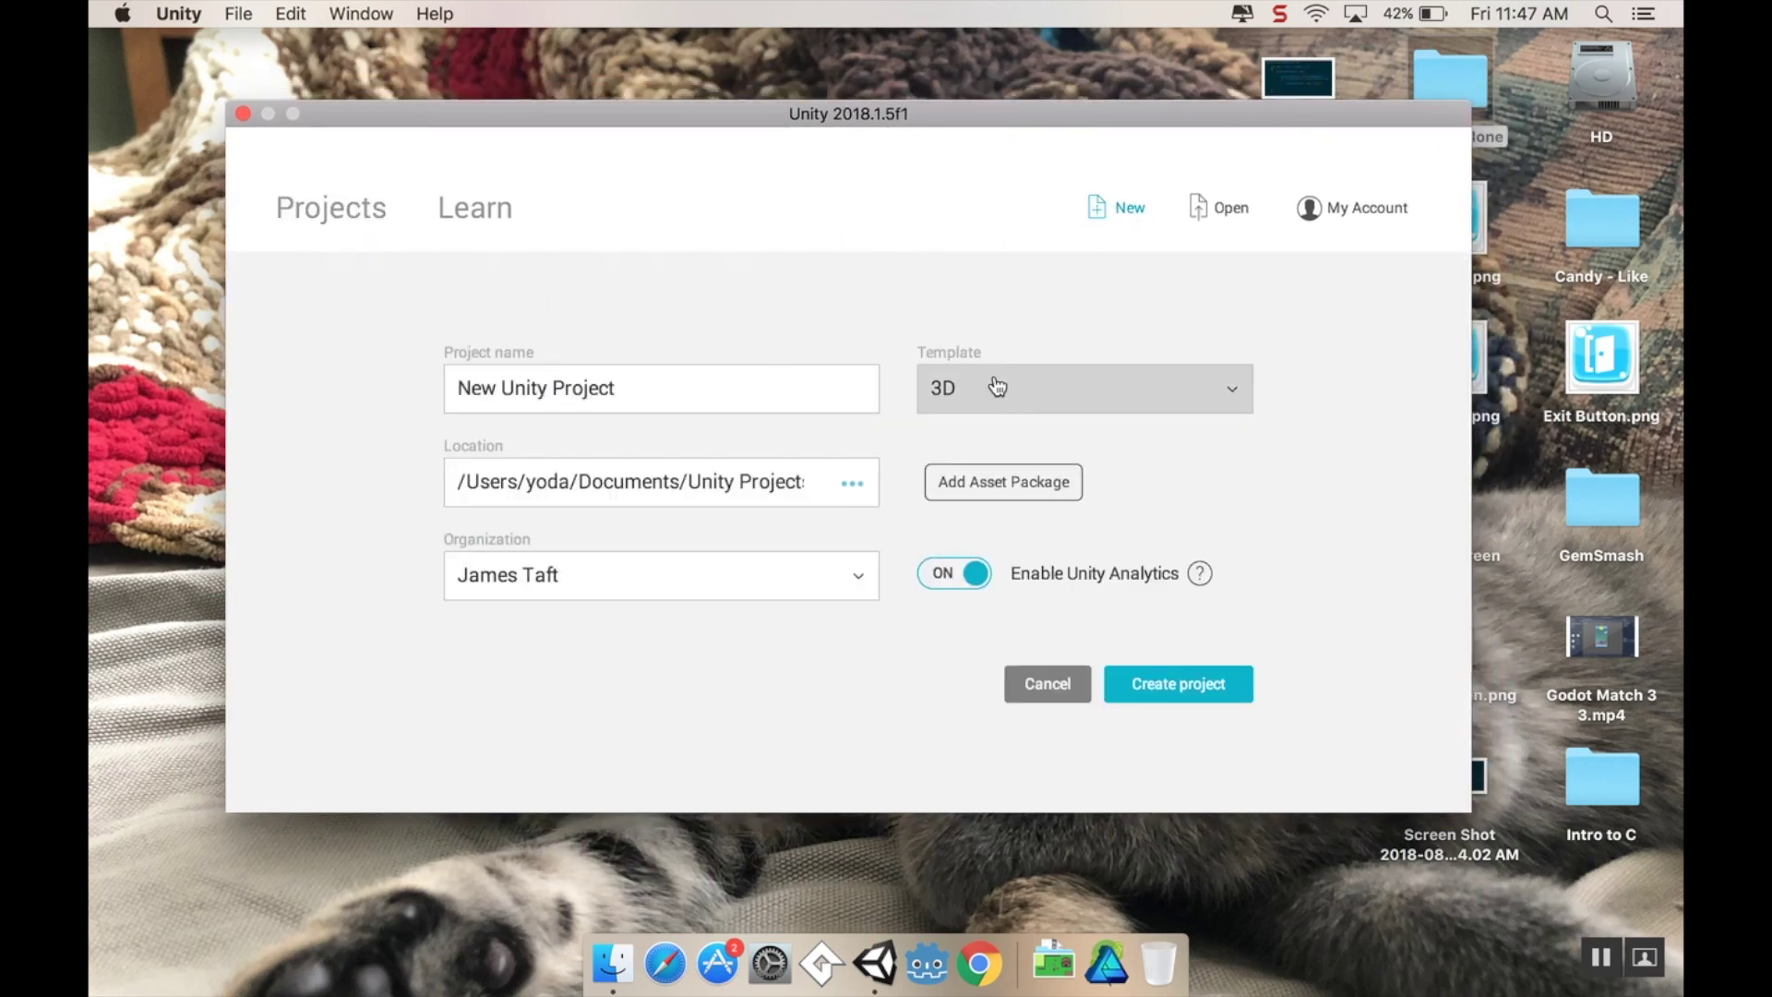
{"action": "left_click", "coordinate": [1037, 389]}
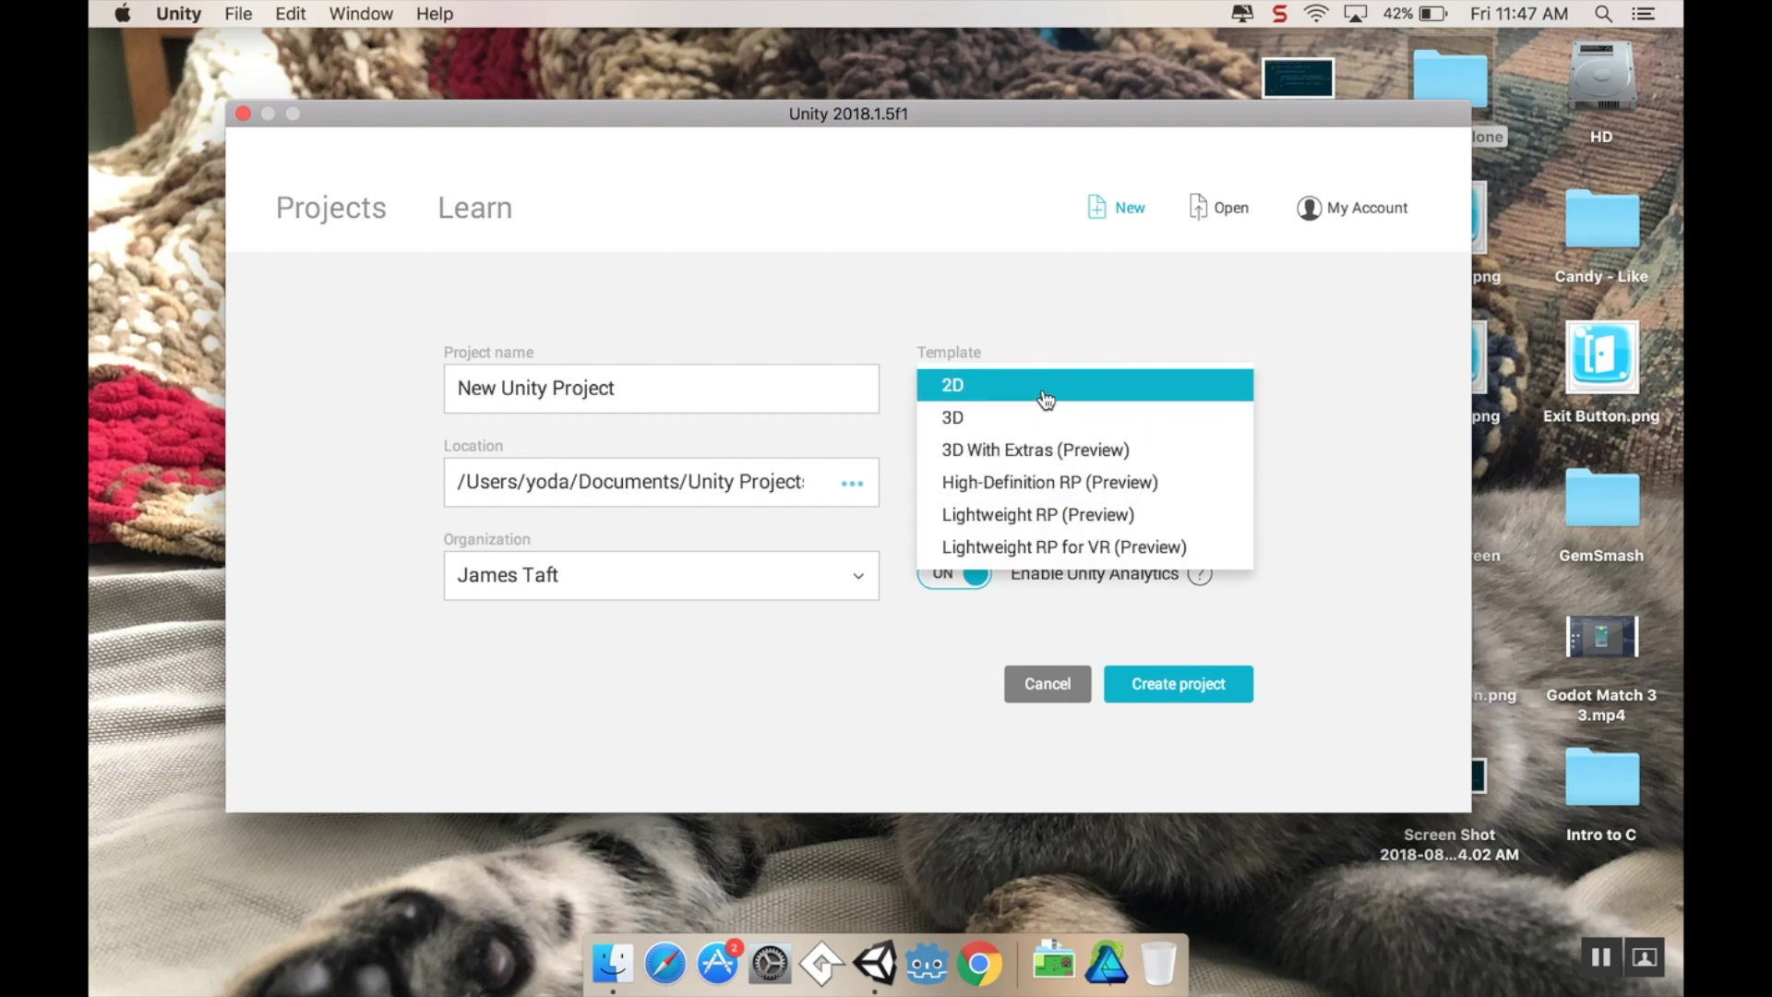
{"action": "left_click", "coordinate": [1006, 388]}
{"action": "left_click", "coordinate": [956, 591]}
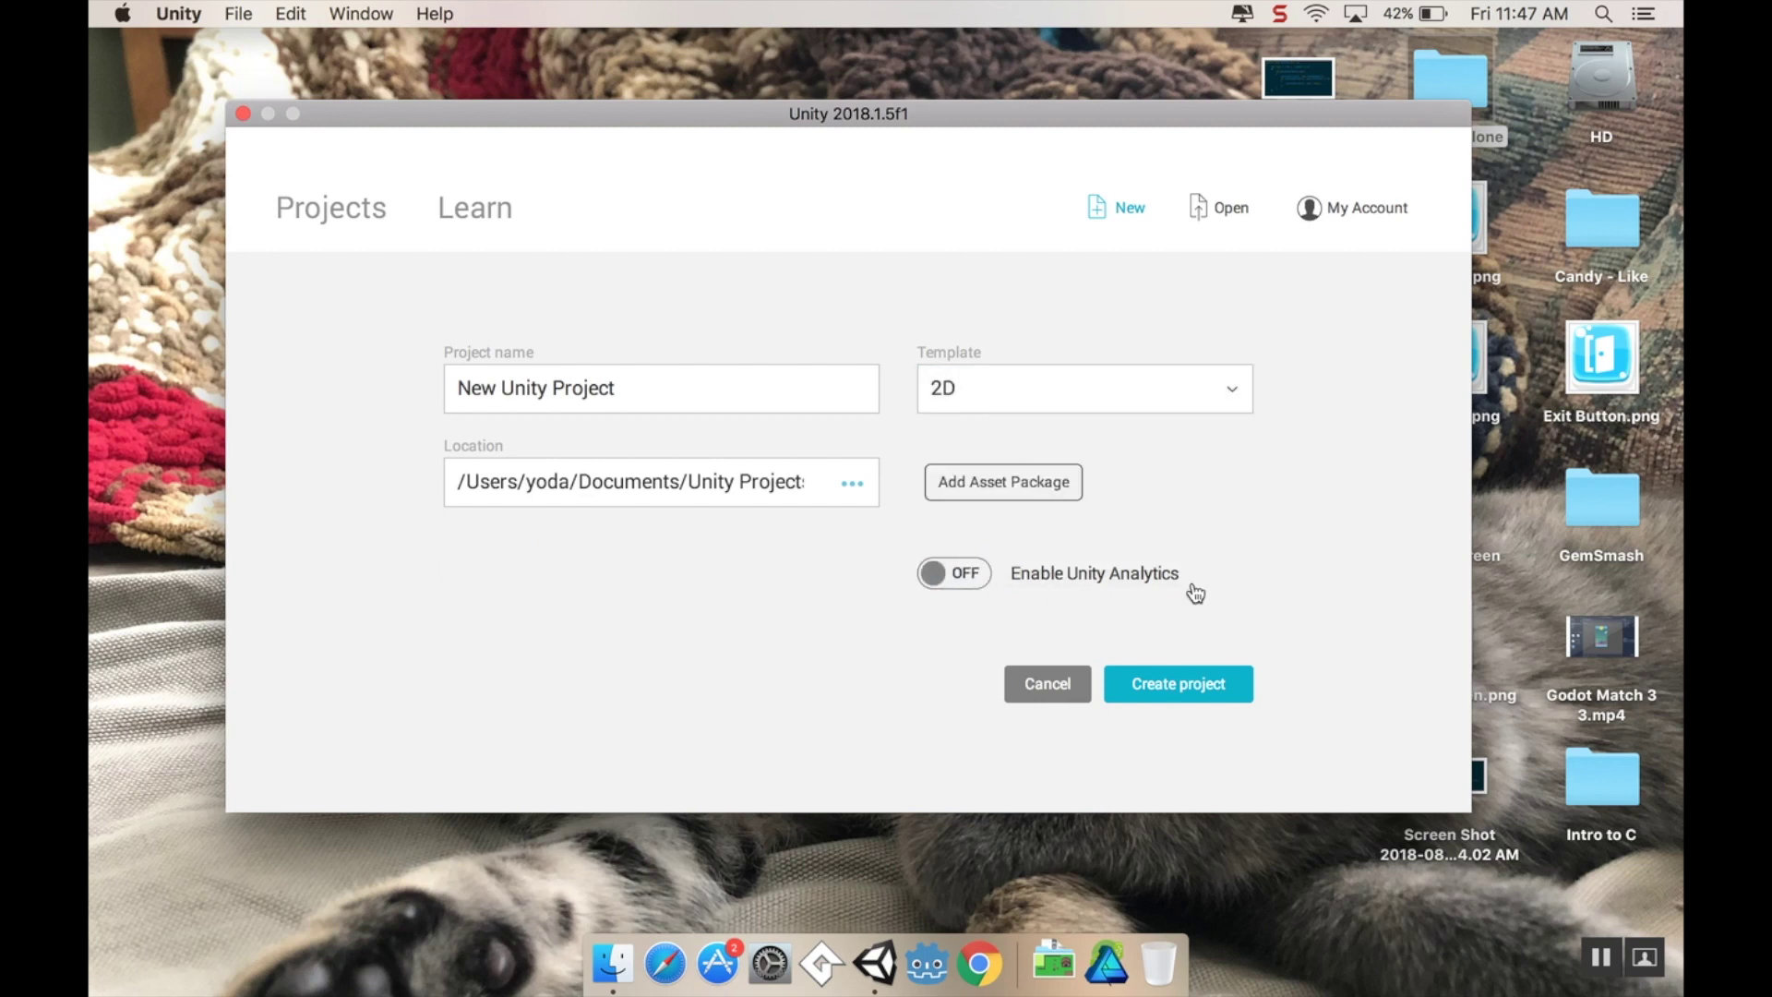
{"action": "left_click_drag", "start_coordinate": [652, 395], "coordinate": [360, 395]}
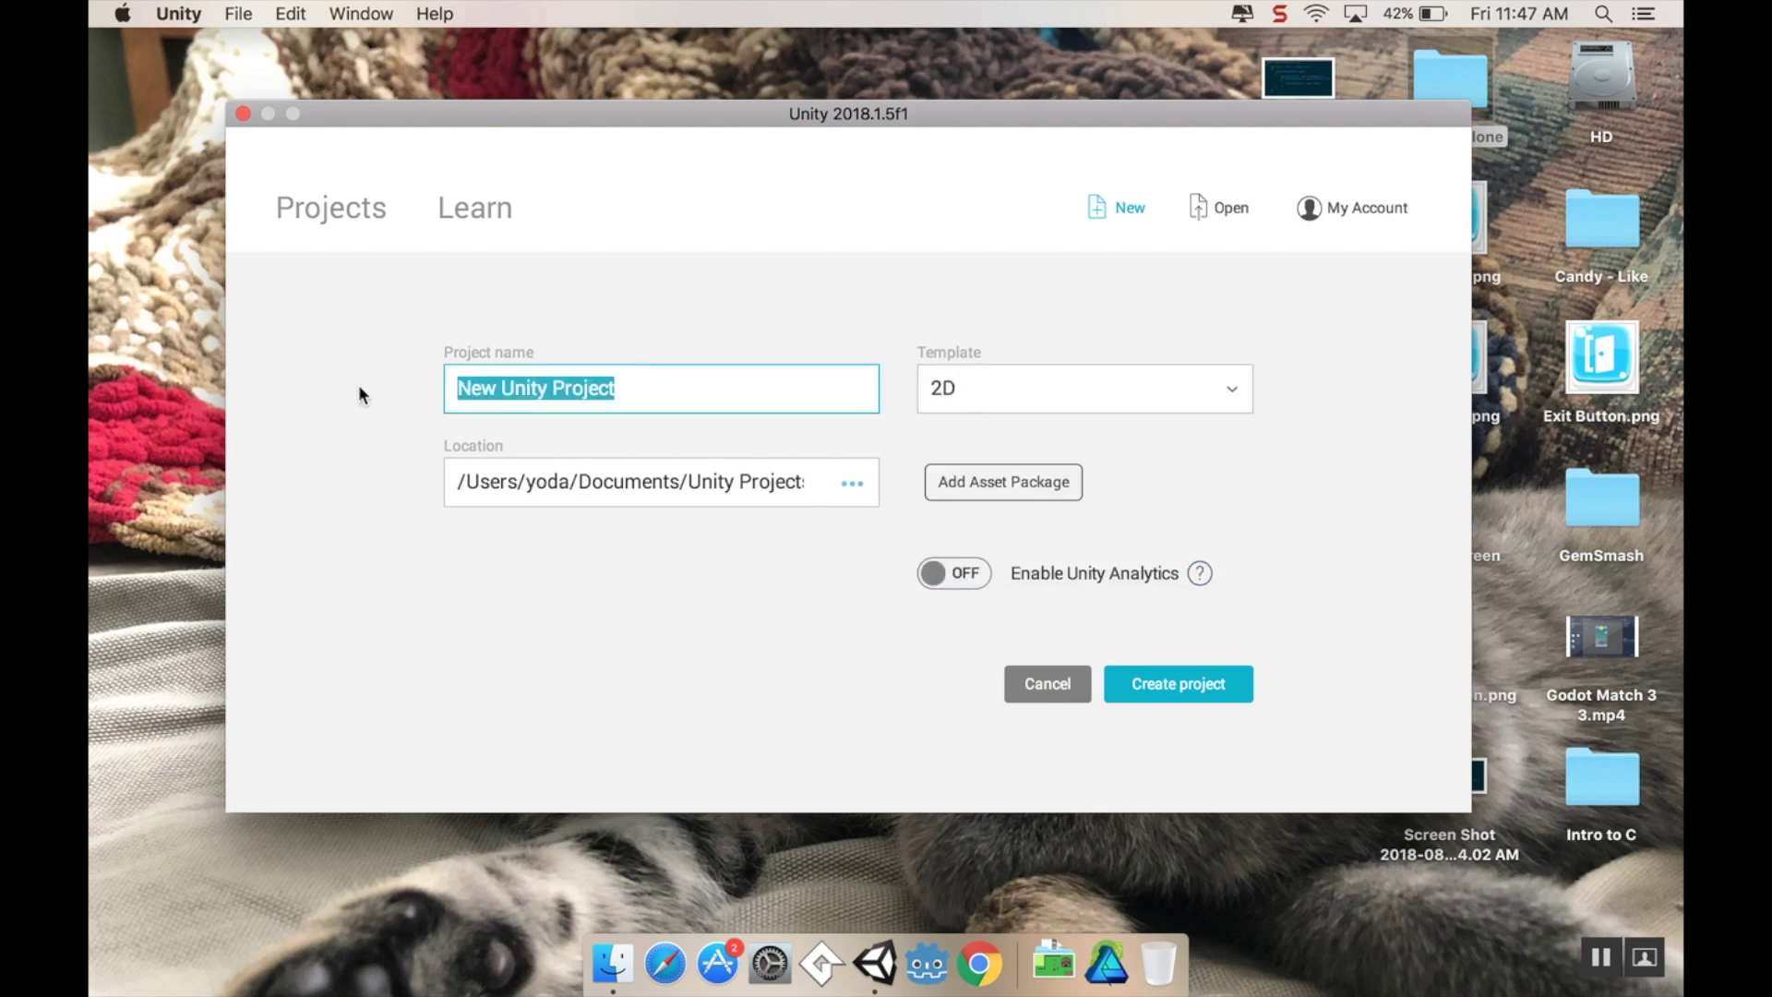
{"action": "type", "text": "Yout"}
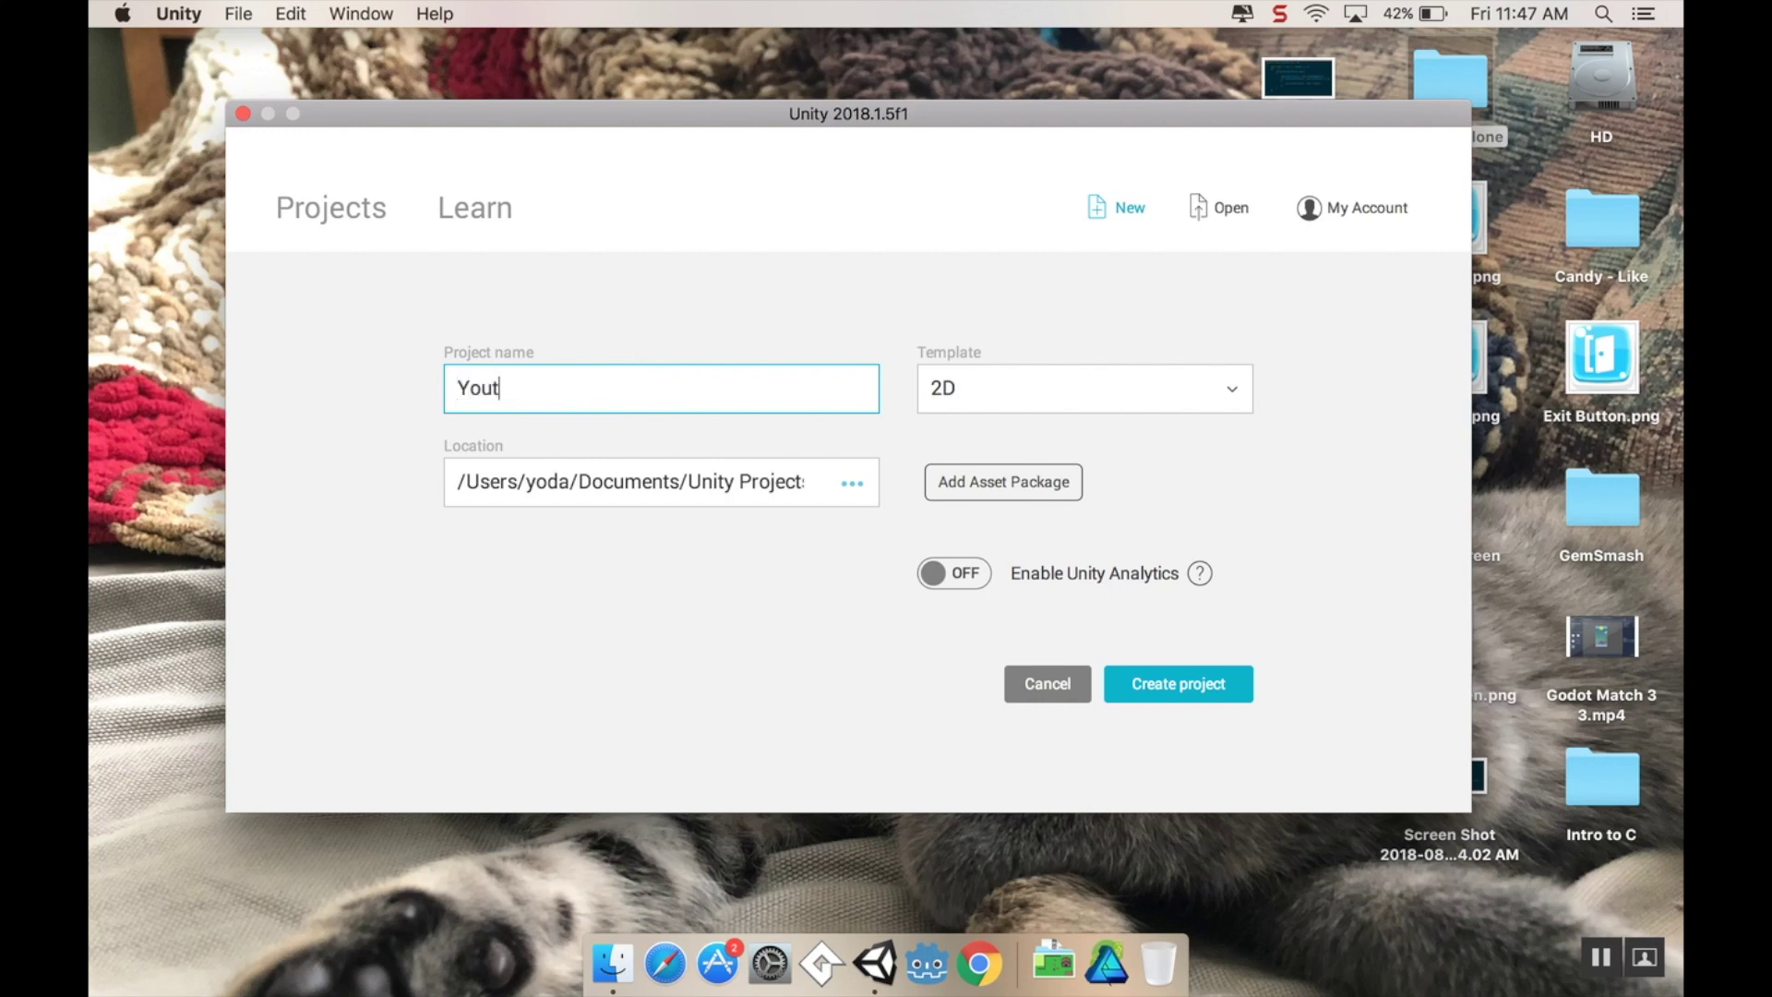
{"action": "type", "text": "ube Zelda Like"}
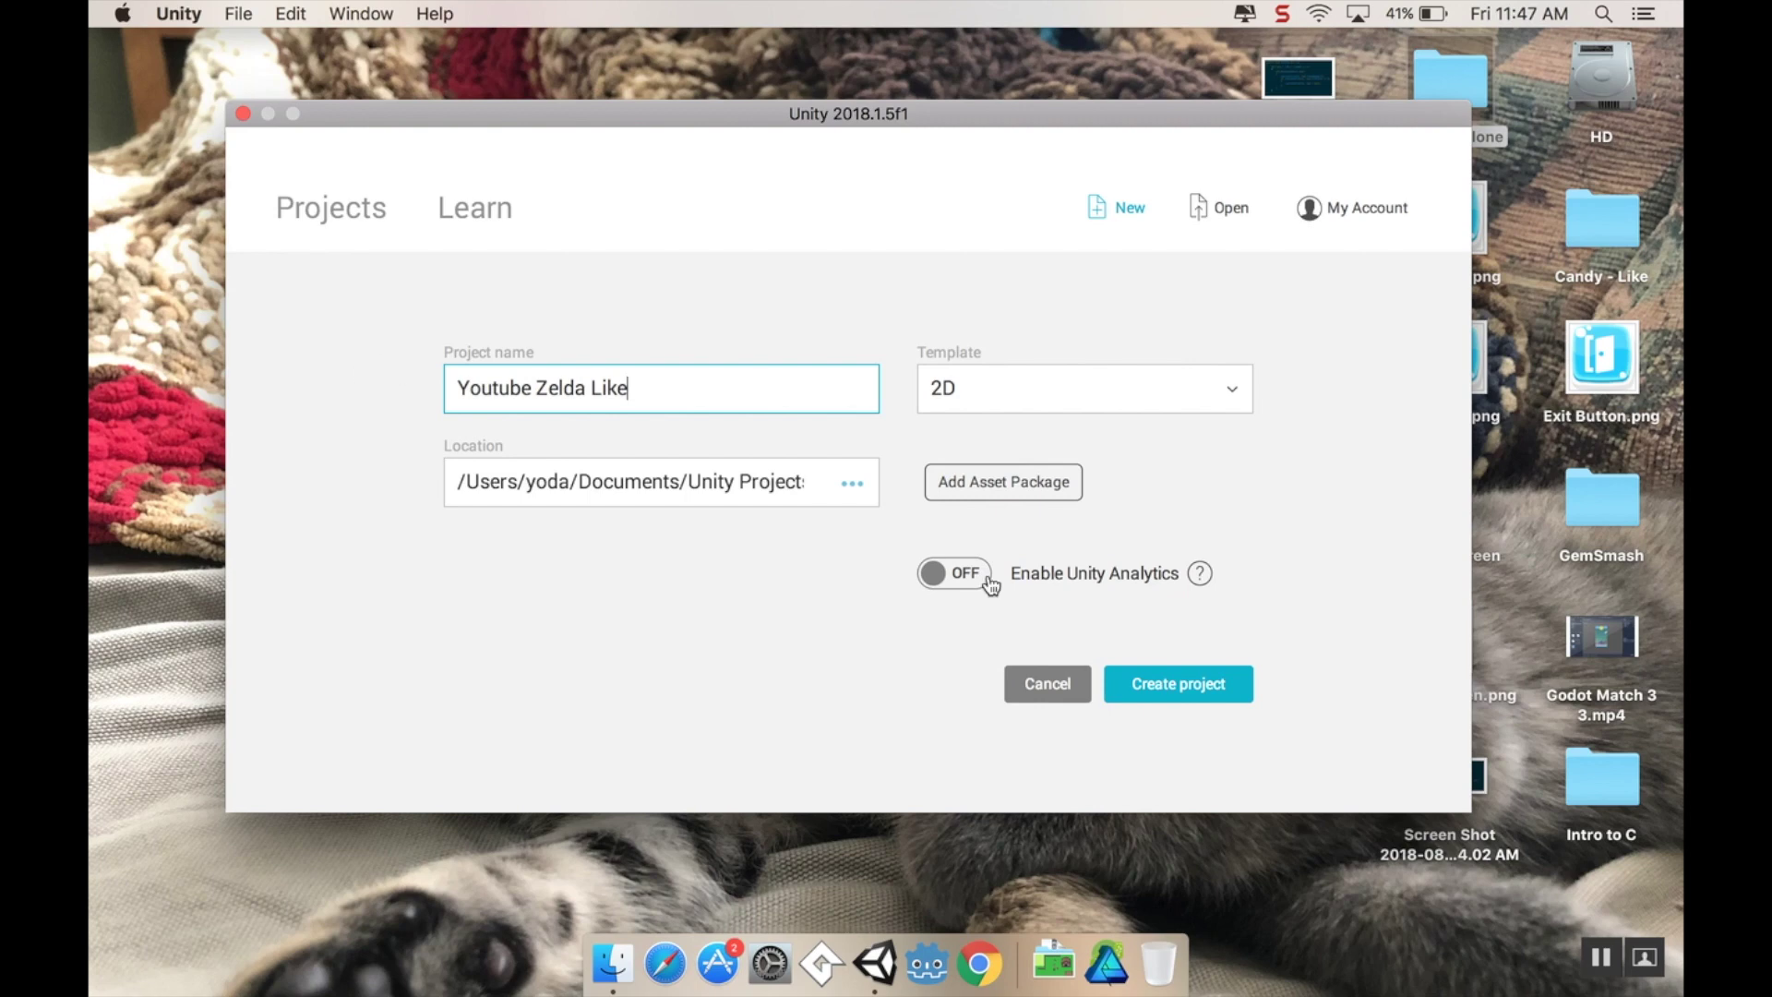
{"action": "left_click", "coordinate": [1173, 683]}
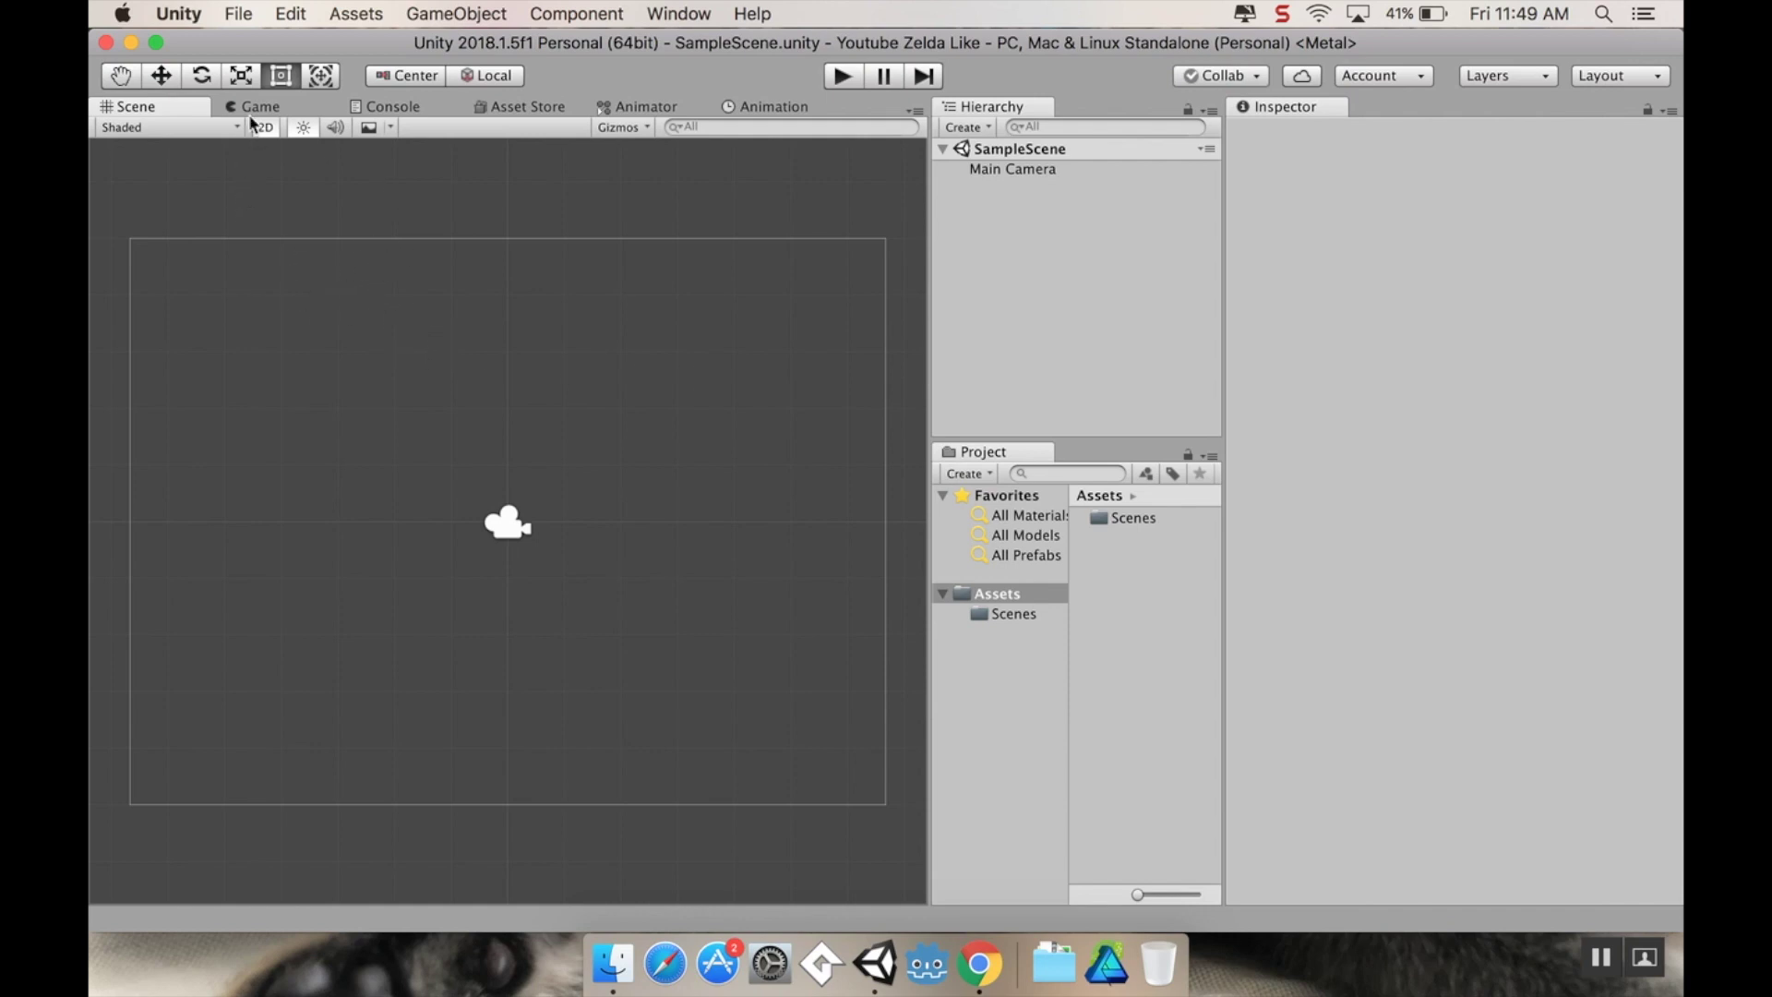
Step: Confirm in Build Settings that the target platform is PC, Mac & Linux Standalone
{"action": "left_click", "coordinate": [241, 15]}
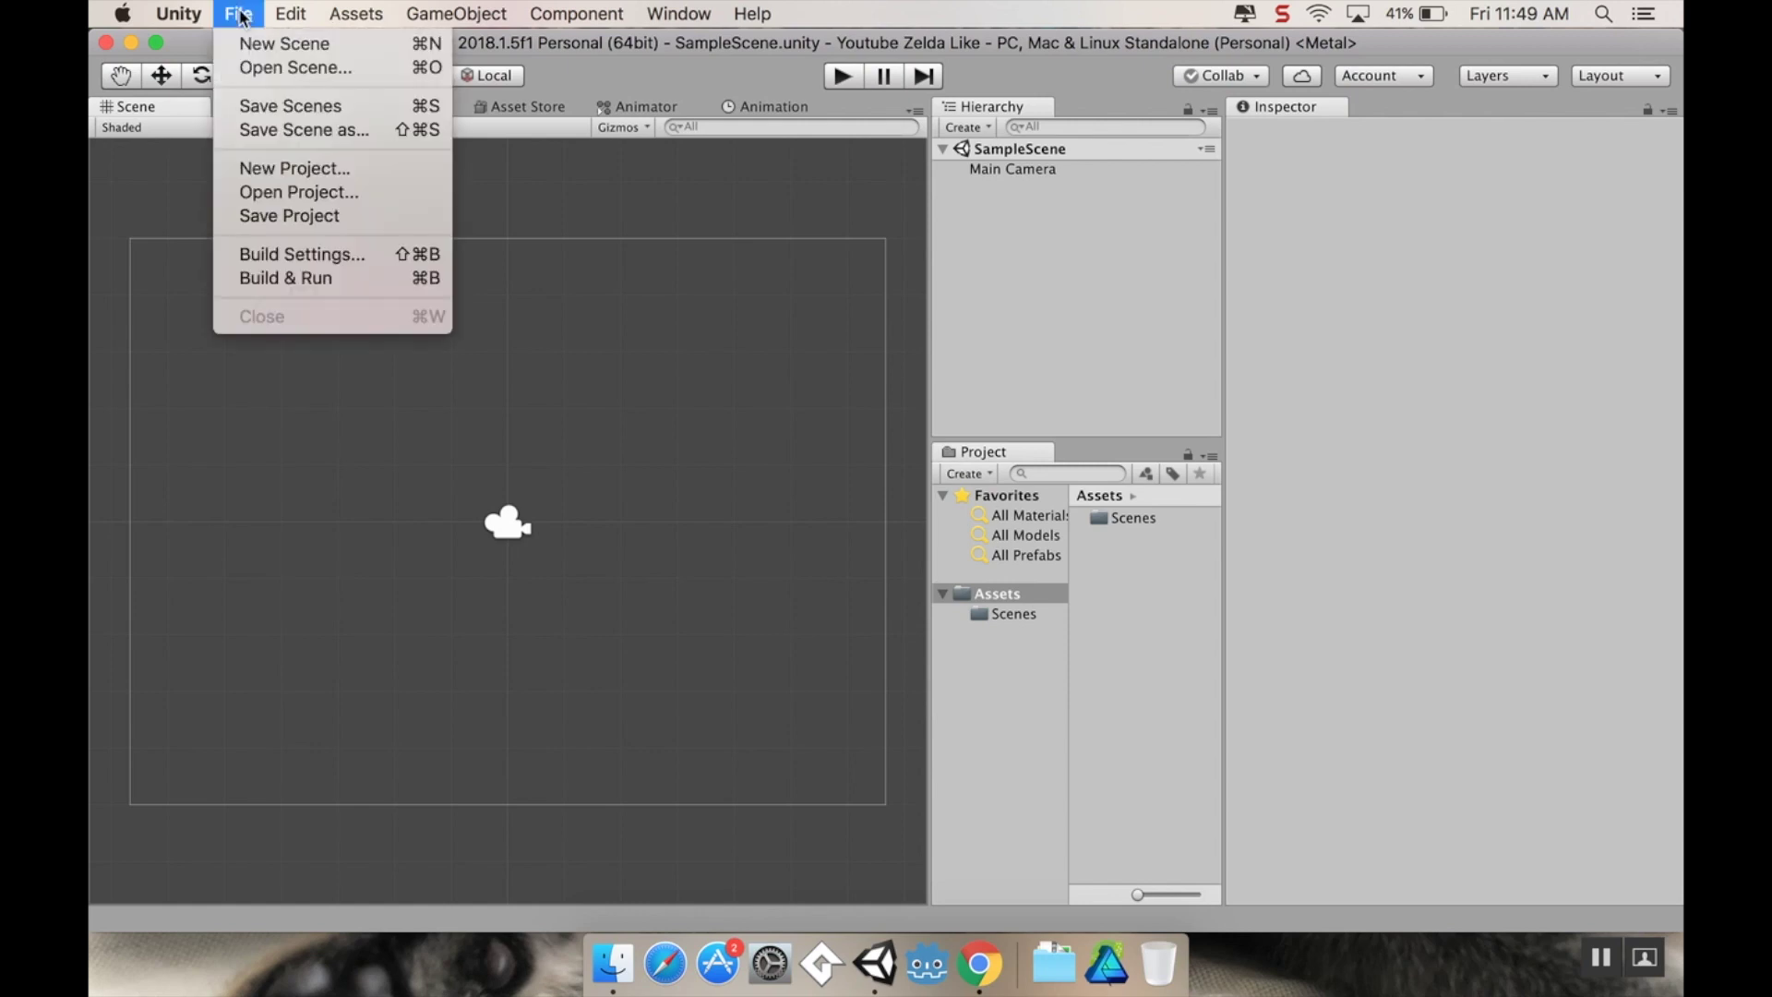
{"action": "left_click", "coordinate": [273, 254]}
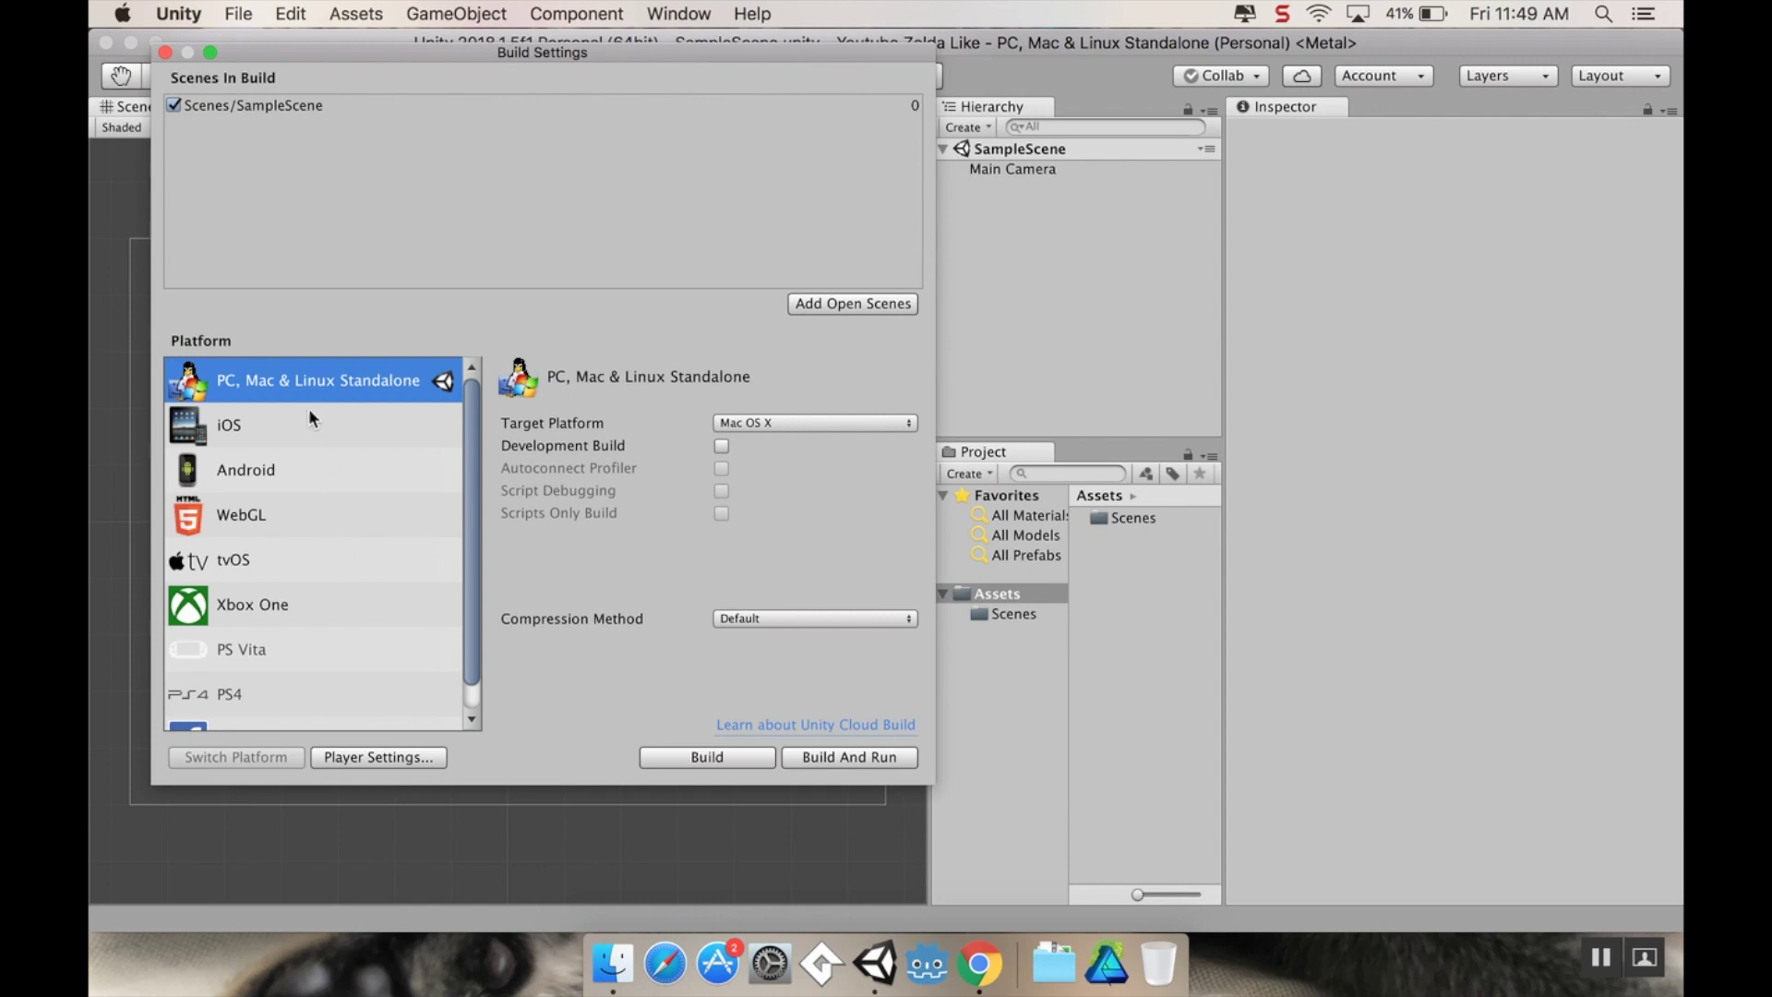
{"action": "left_click", "coordinate": [165, 53]}
Step: Set the Game view aspect to 4:3 instead of 16:9, then return to the Scene view
{"action": "left_click", "coordinate": [260, 107]}
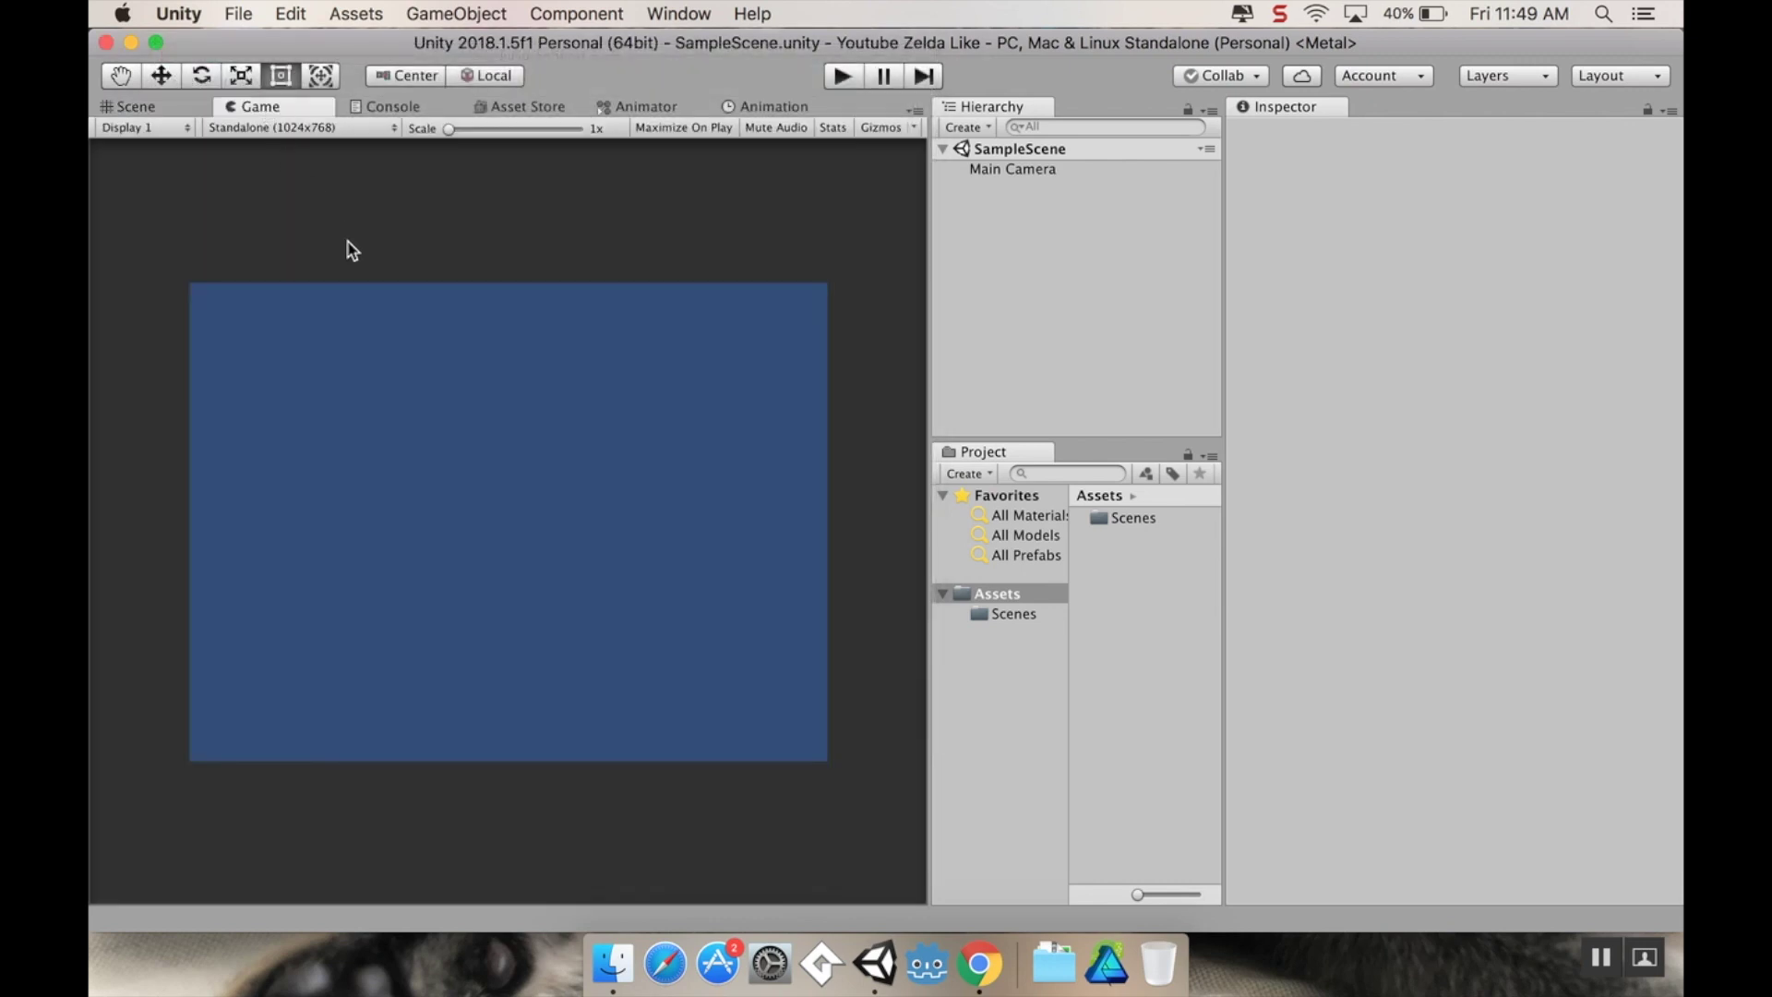
{"action": "left_click", "coordinate": [277, 128]}
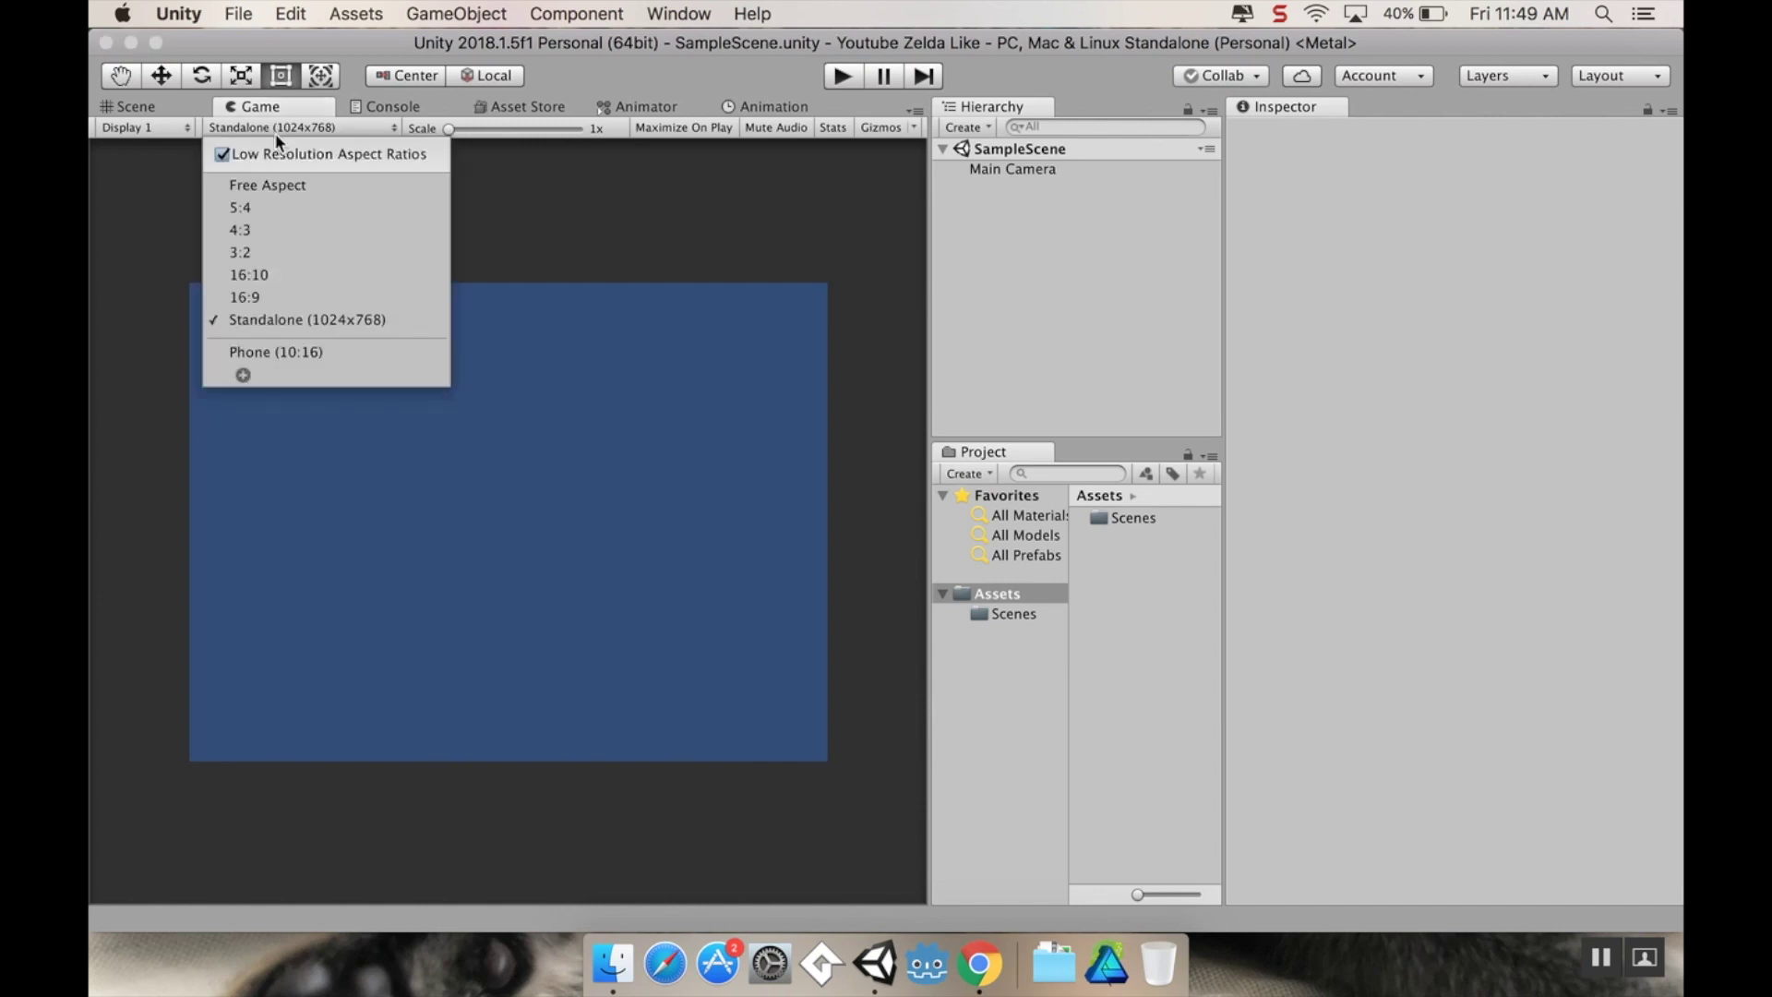
{"action": "left_click", "coordinate": [297, 296]}
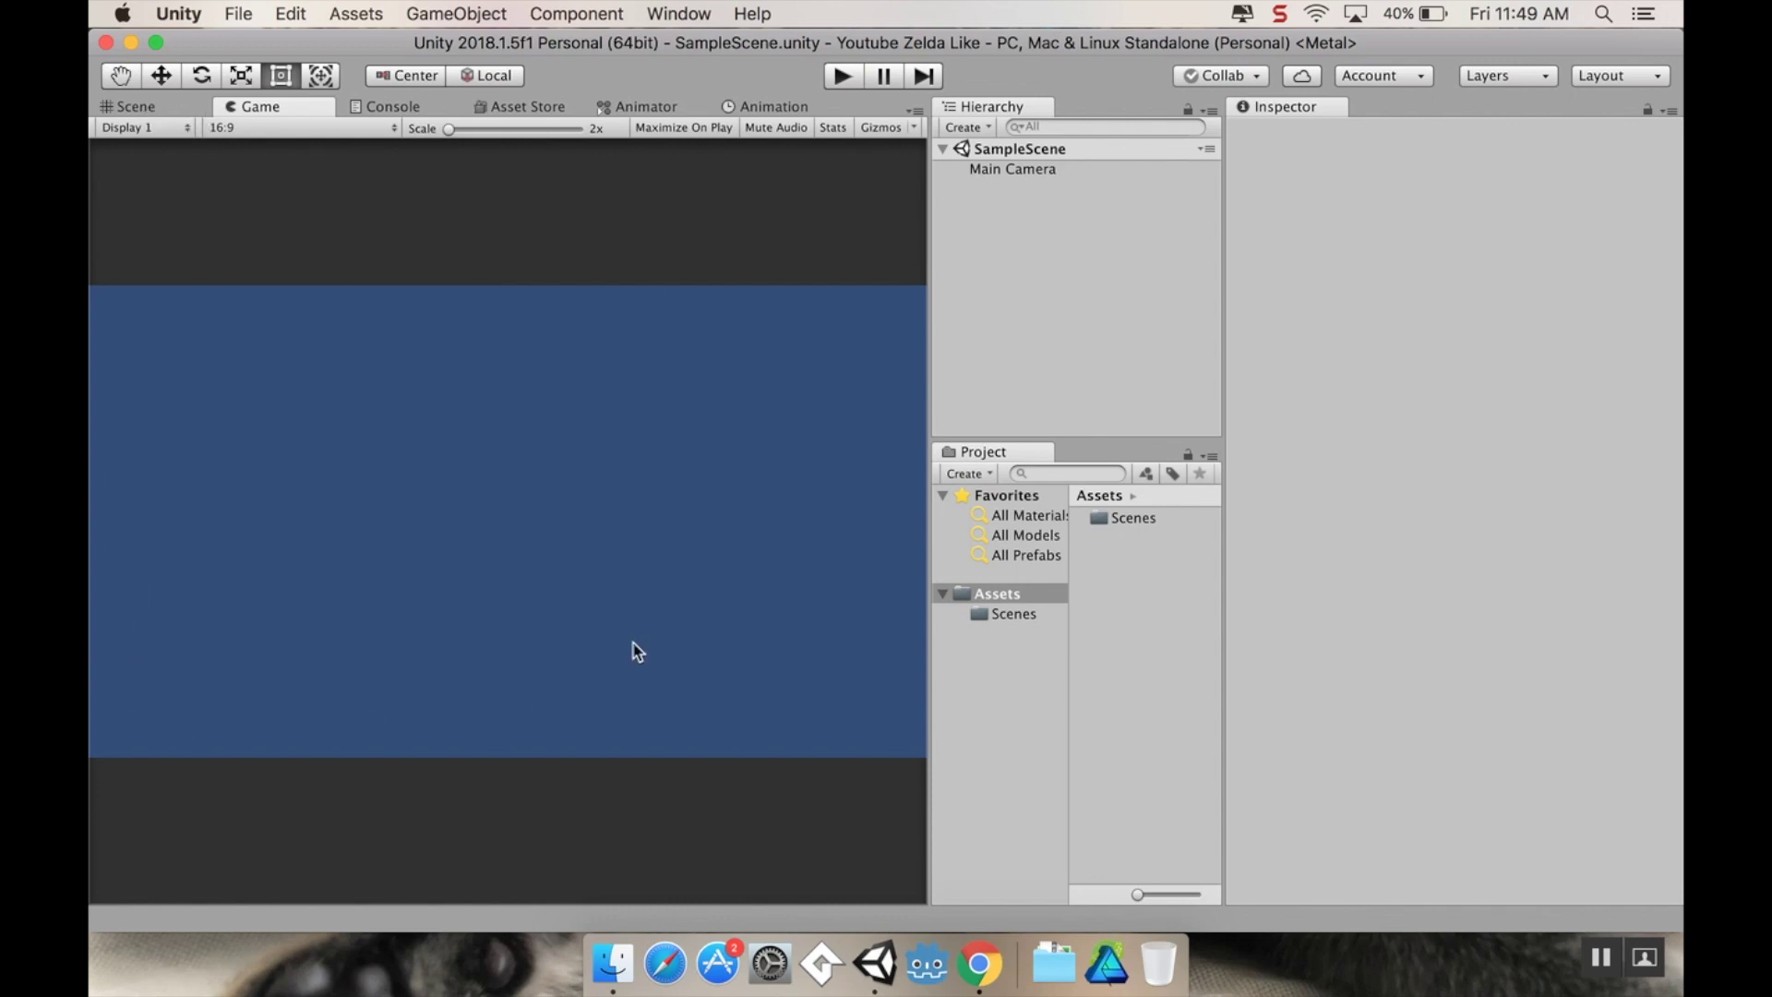
{"action": "left_click", "coordinate": [246, 127]}
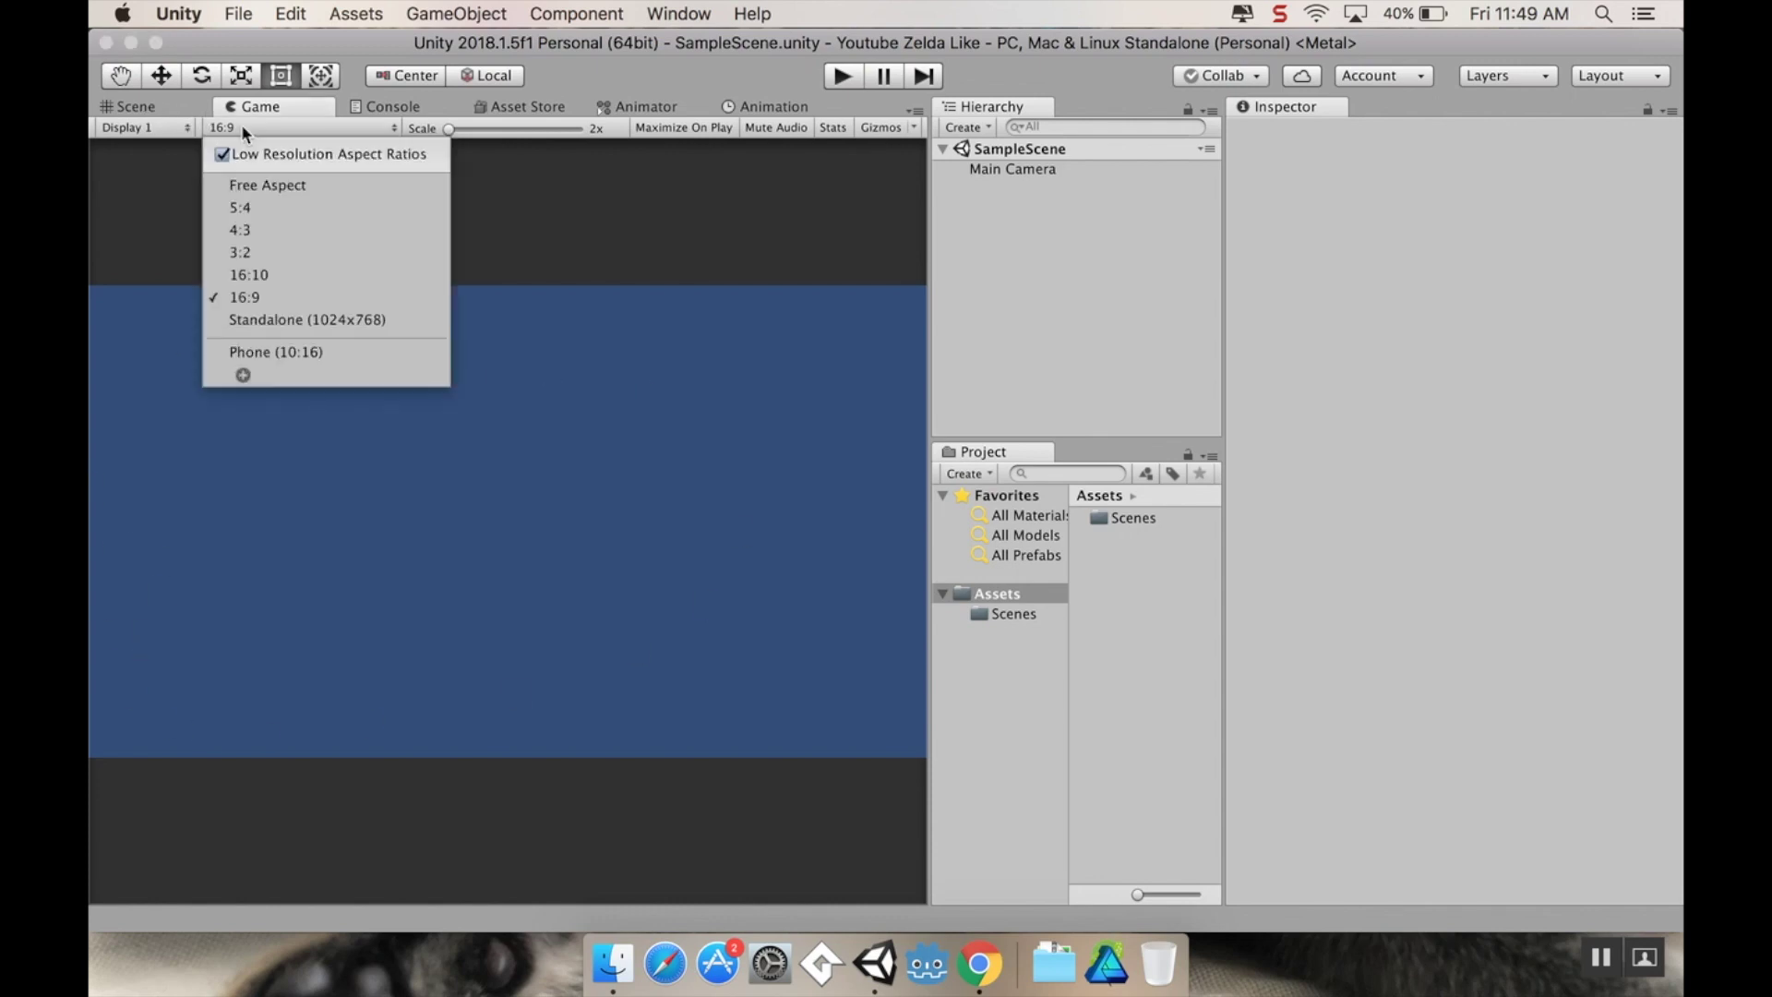
{"action": "left_click", "coordinate": [259, 234]}
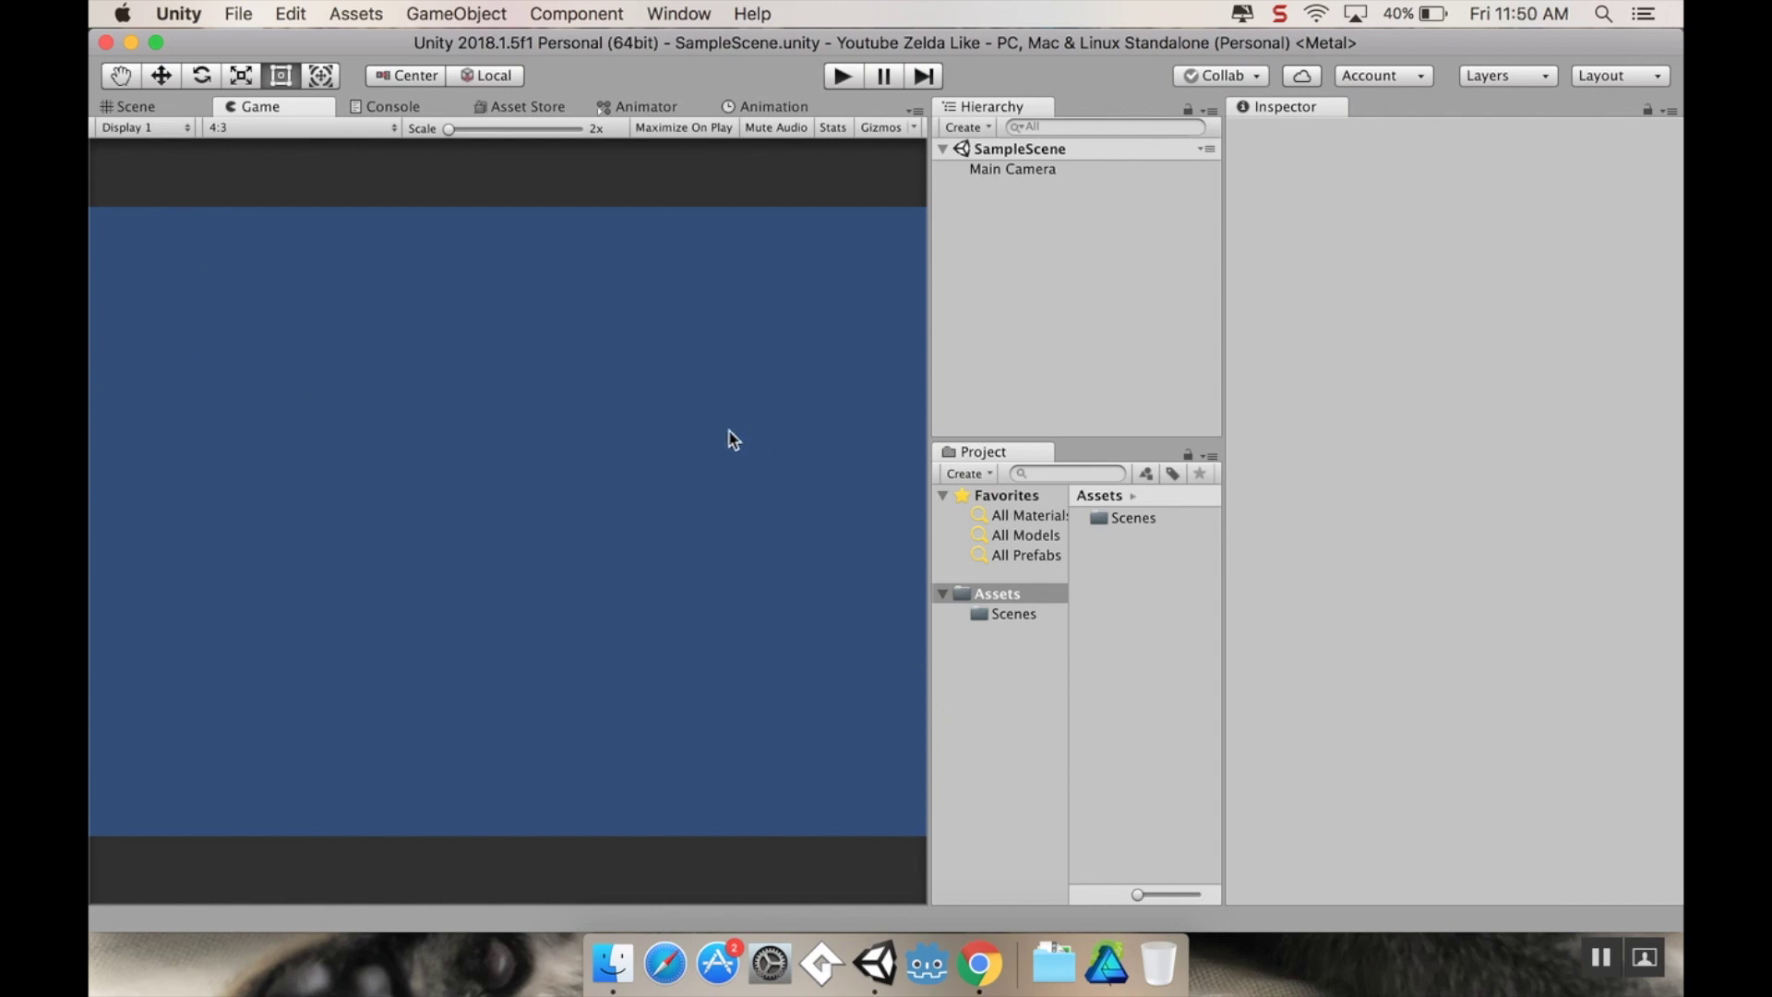
{"action": "left_click", "coordinate": [145, 108]}
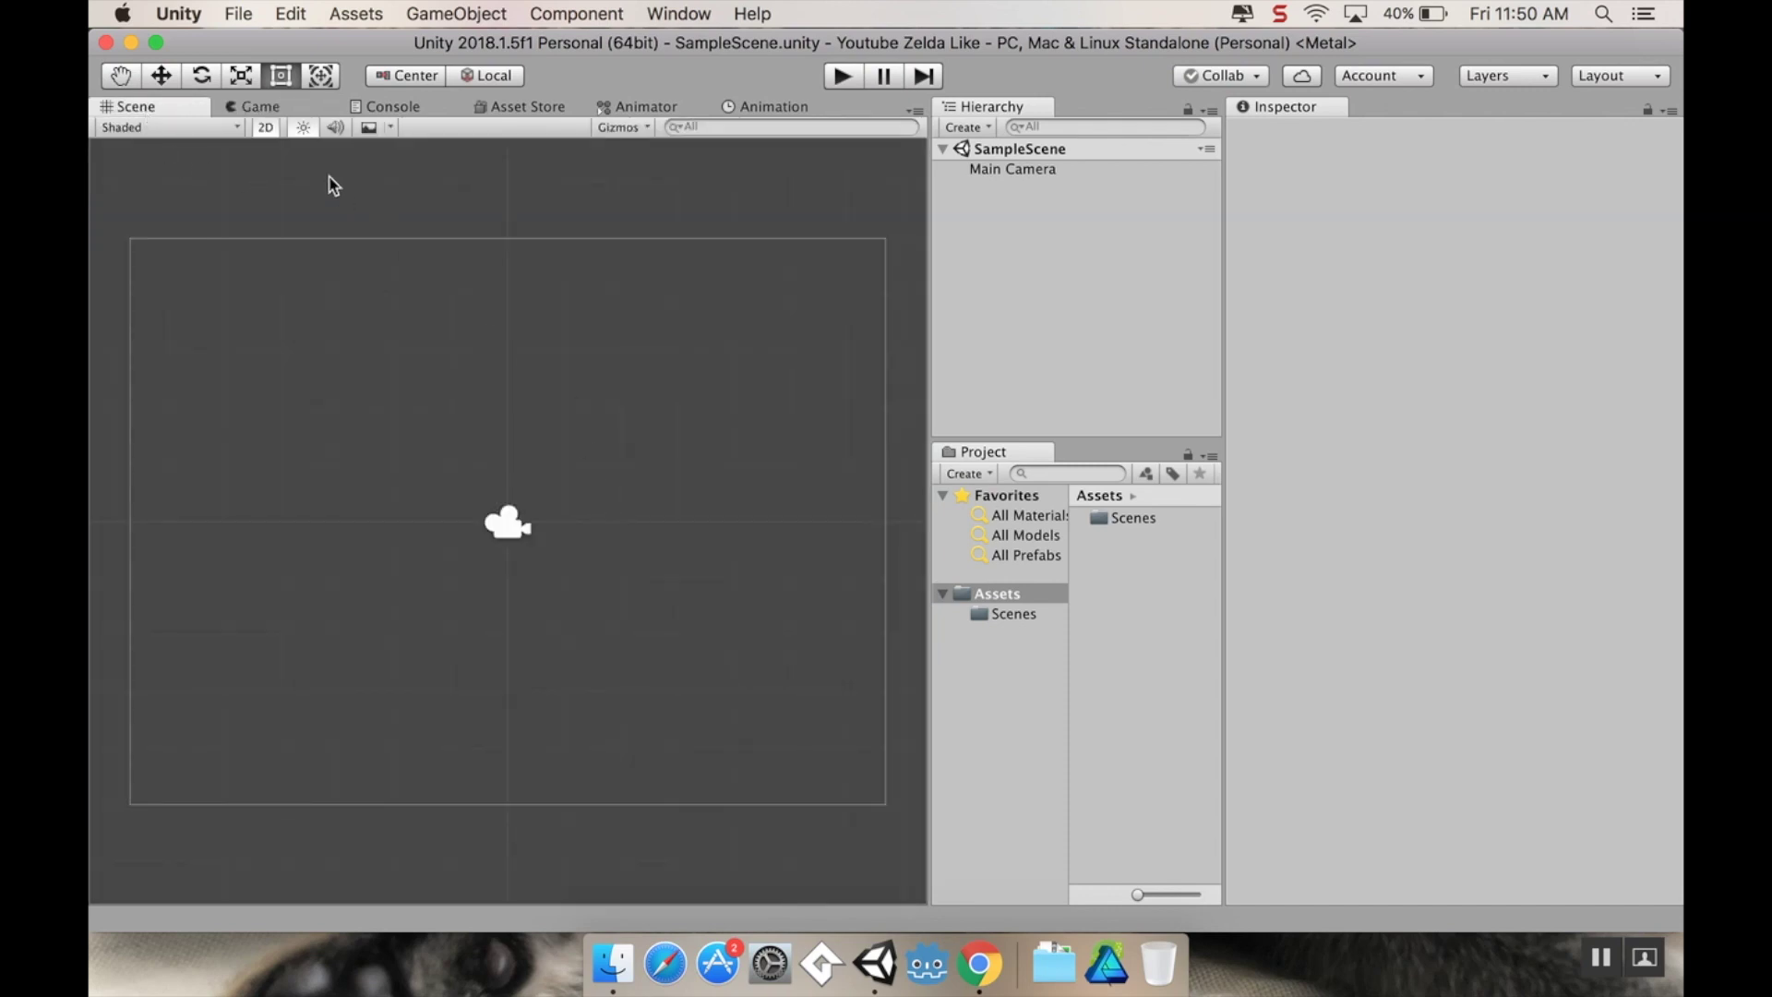
{"action": "left_click", "coordinate": [277, 107]}
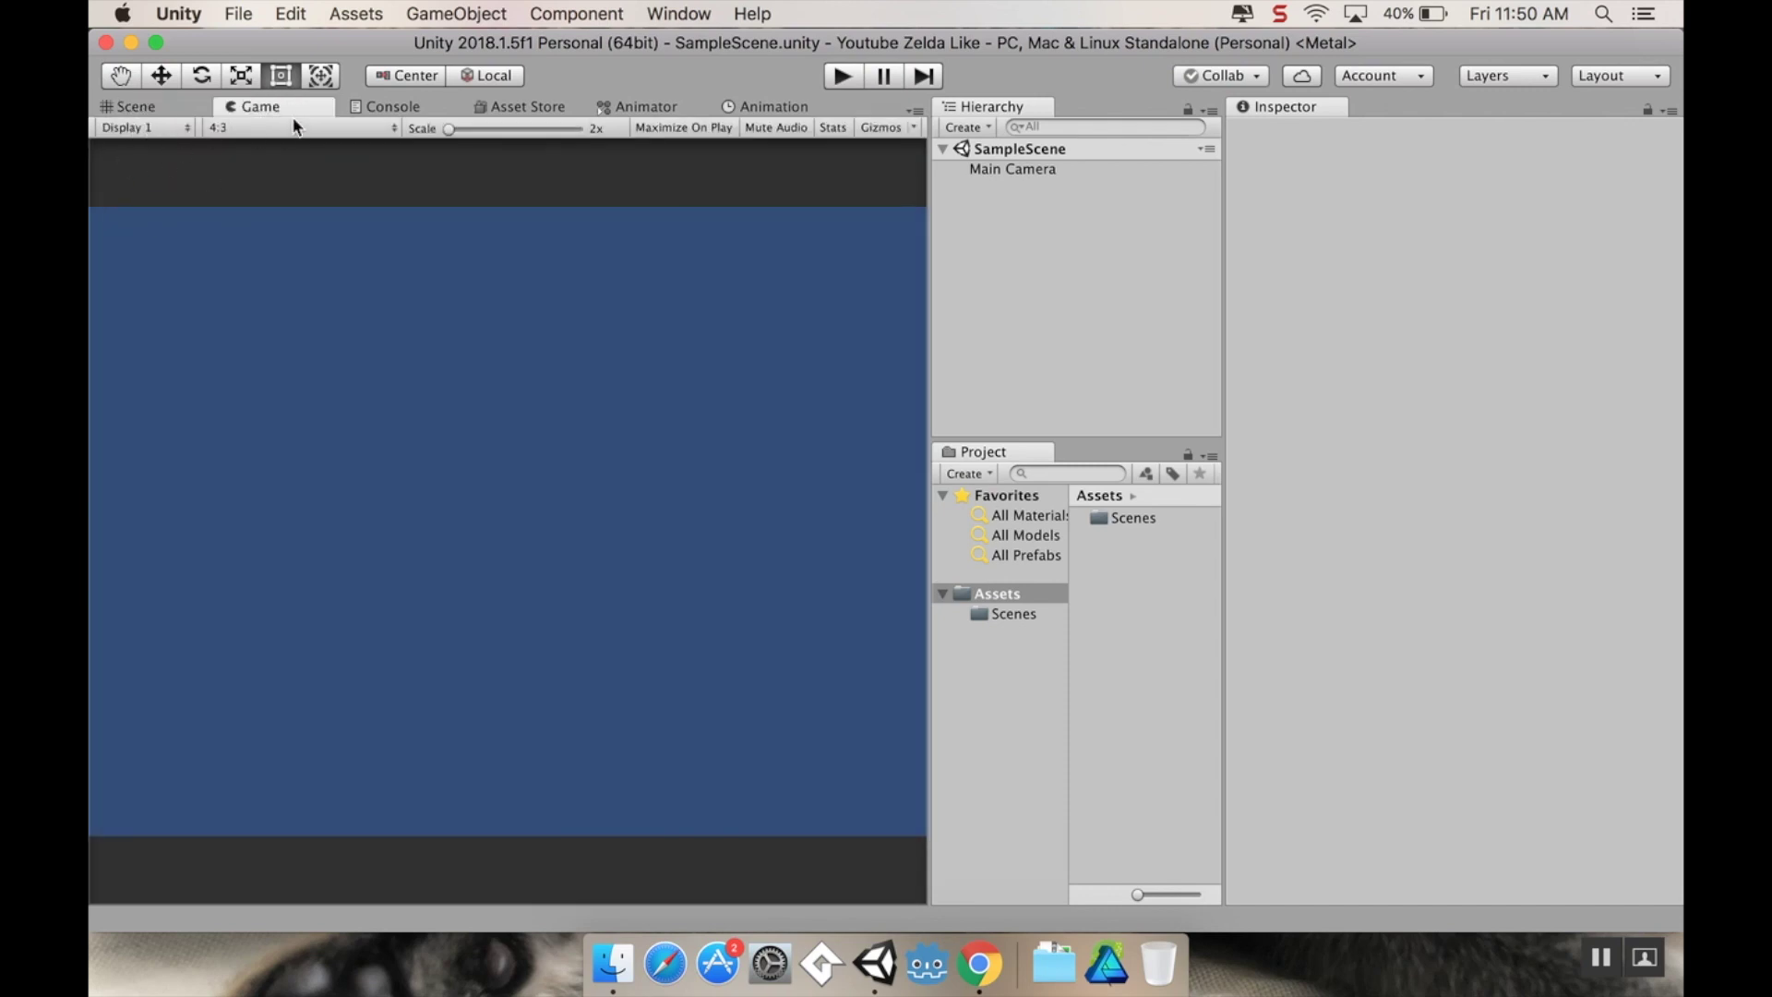
{"action": "left_click", "coordinate": [166, 107]}
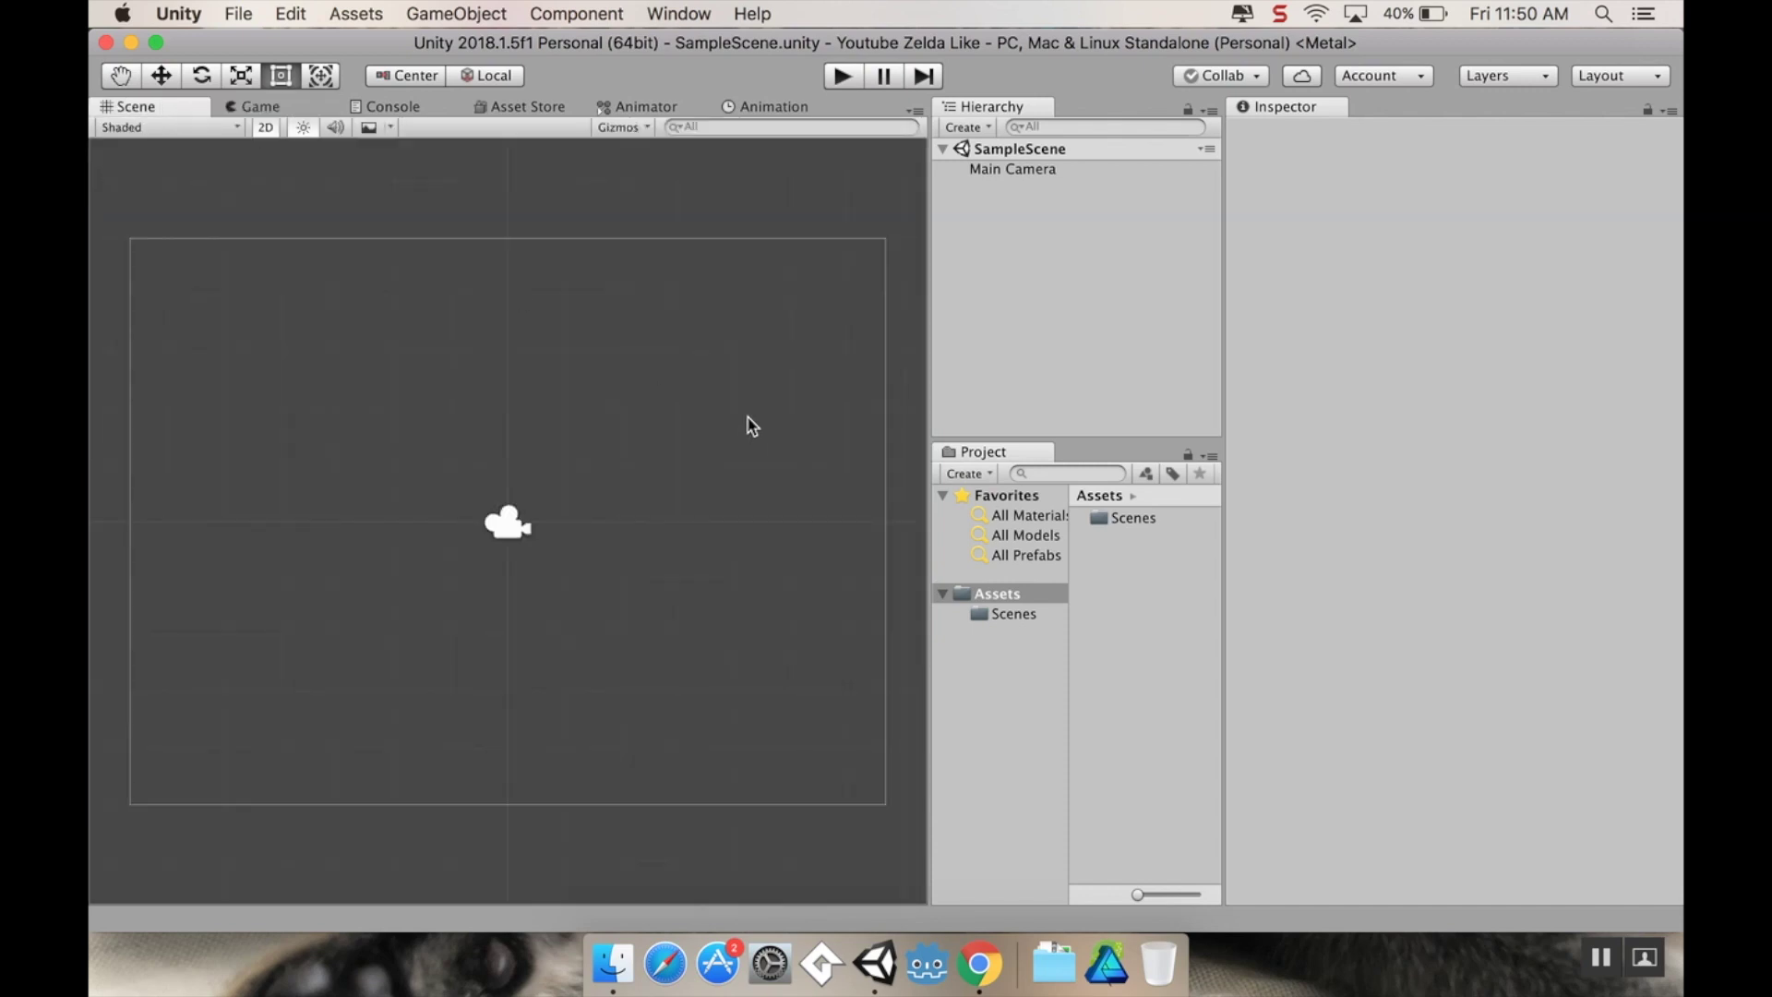
Step: Create the Art and Scripts folders in Assets
{"action": "right_click", "coordinate": [1133, 565]}
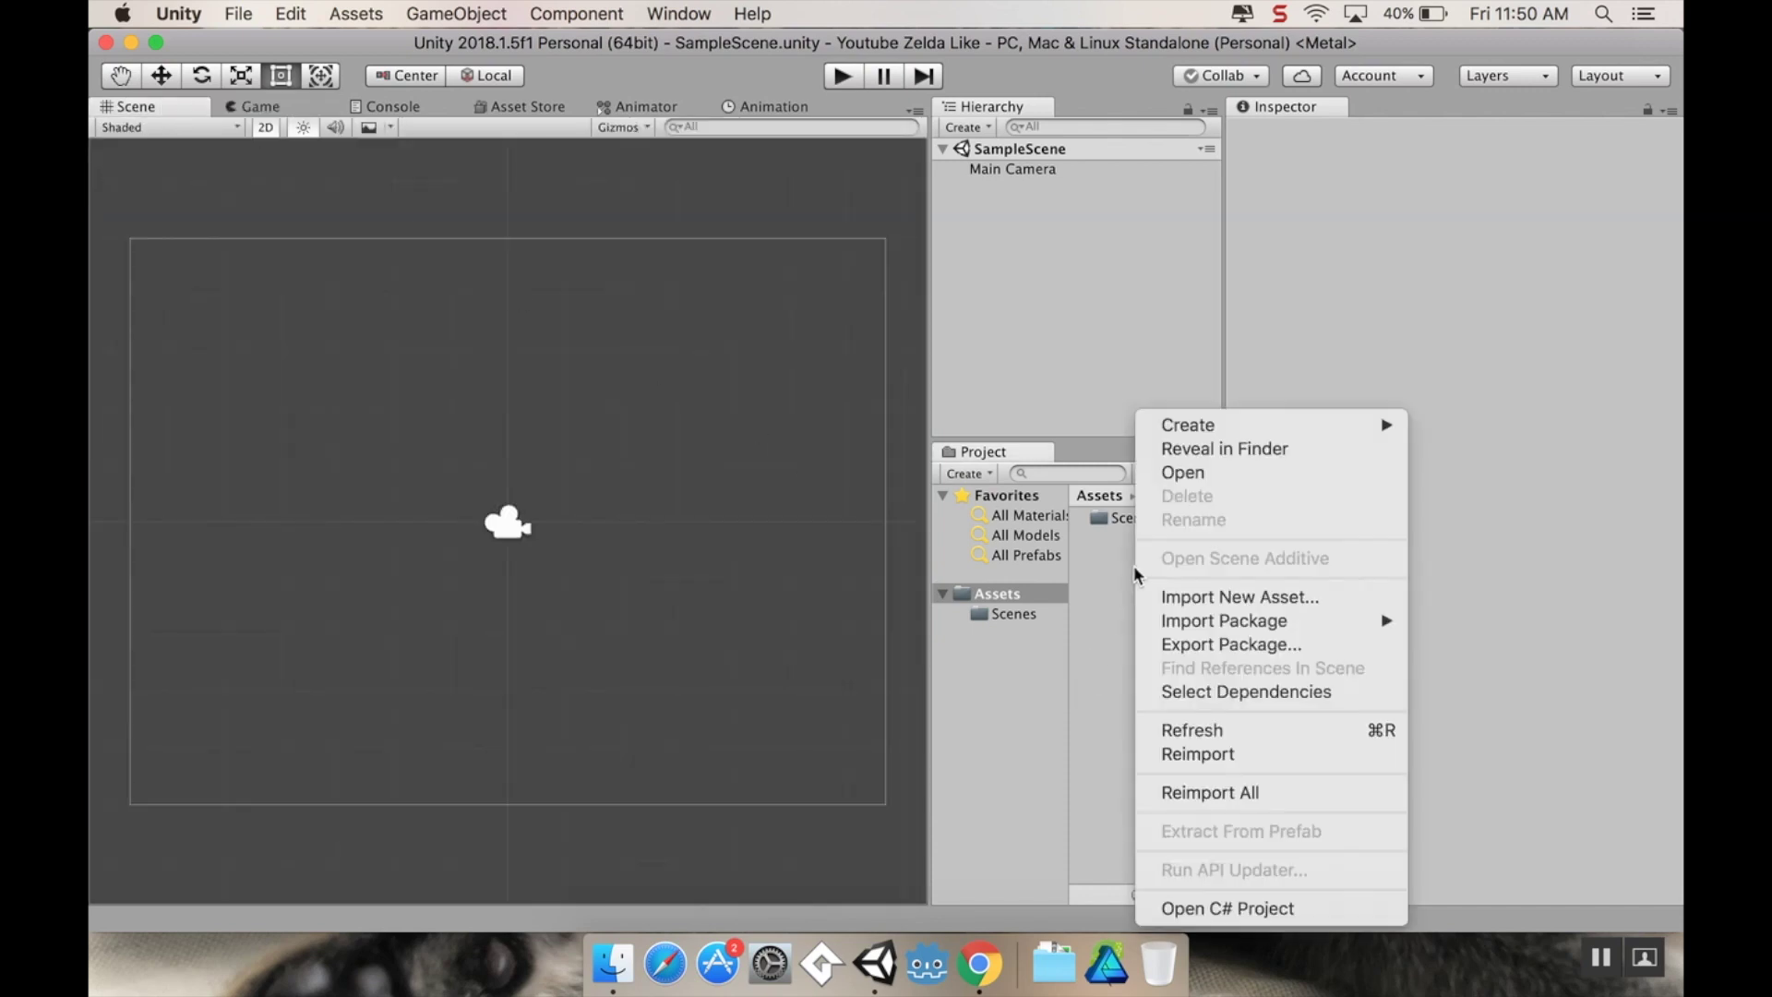
{"action": "mouse_move", "coordinate": [1262, 431]}
{"action": "left_click", "coordinate": [1015, 107]}
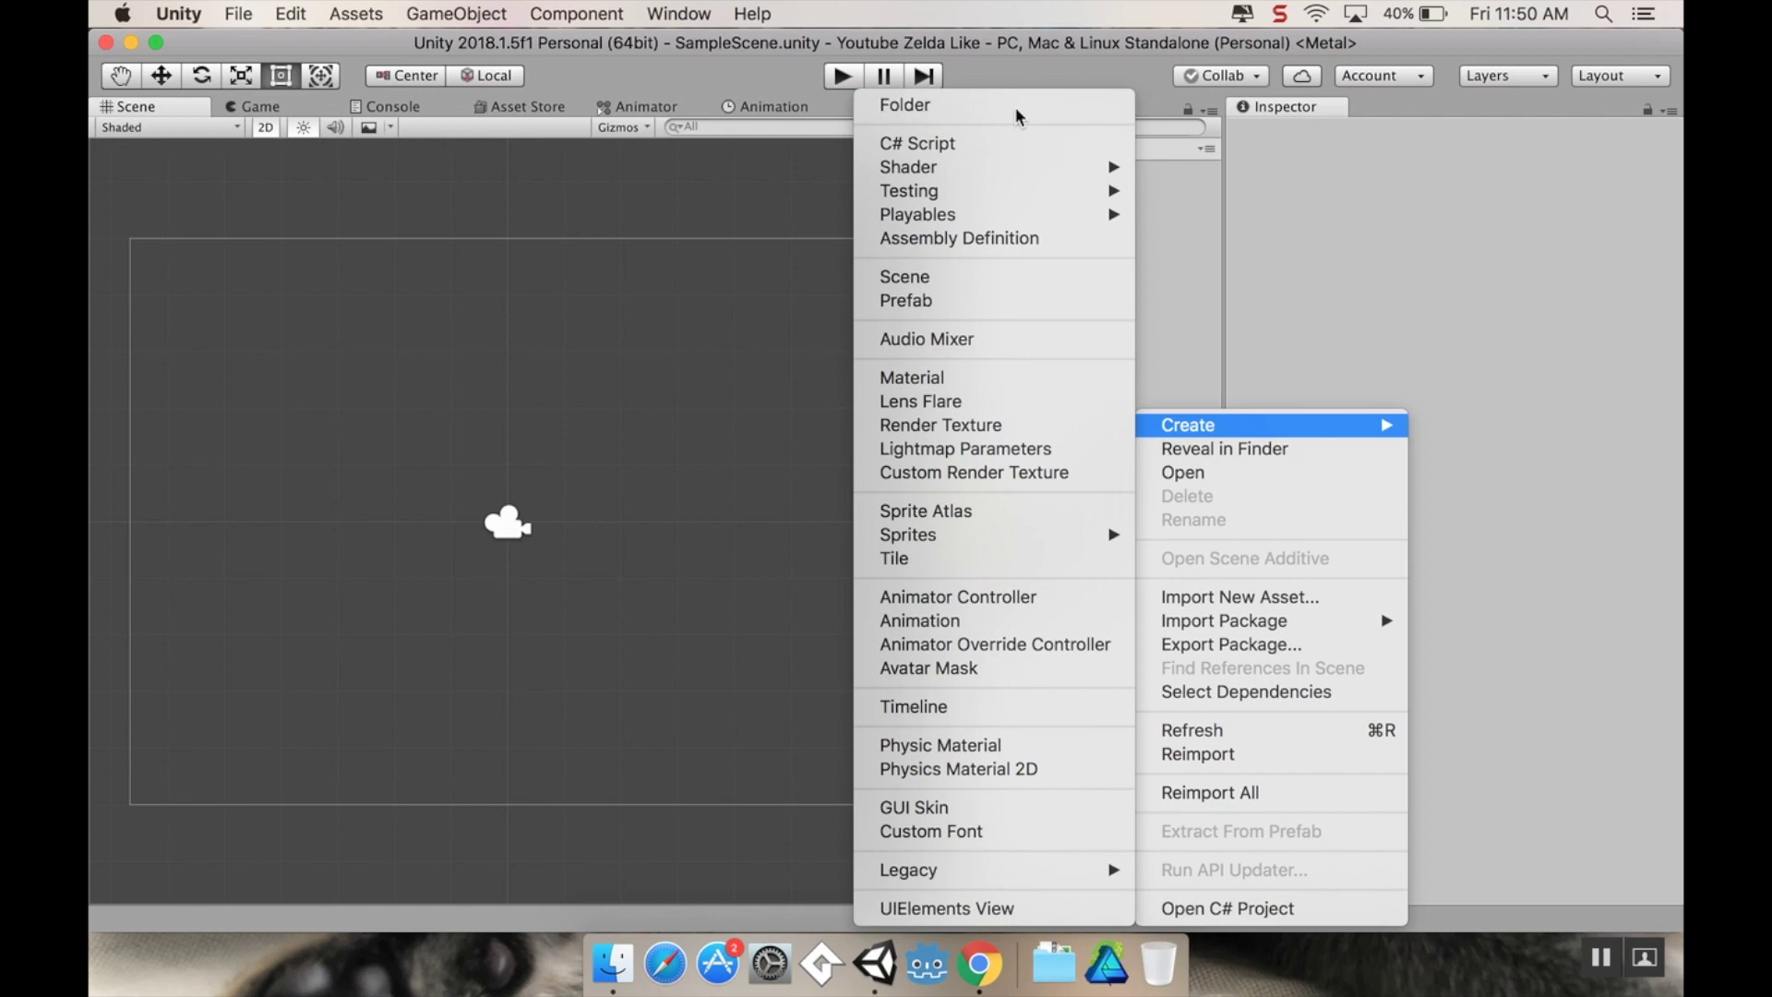
{"action": "type", "text": "Art"}
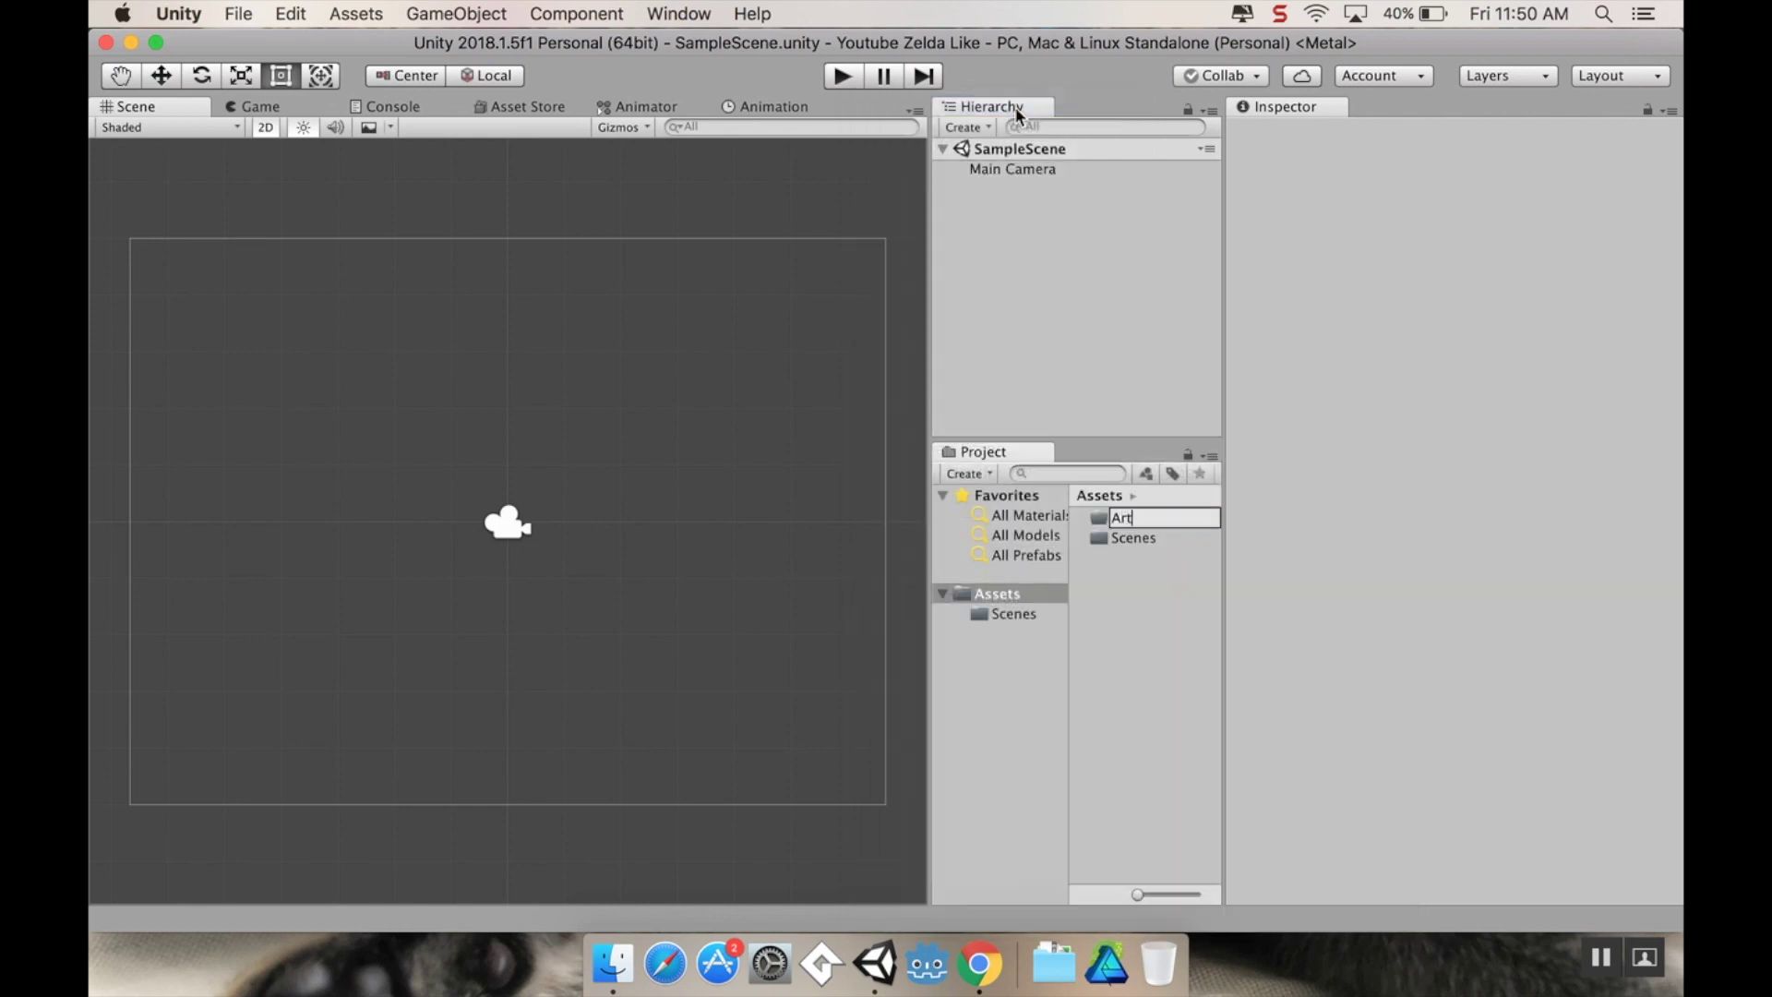
{"action": "key", "text": "Return"}
{"action": "right_click", "coordinate": [1134, 605]}
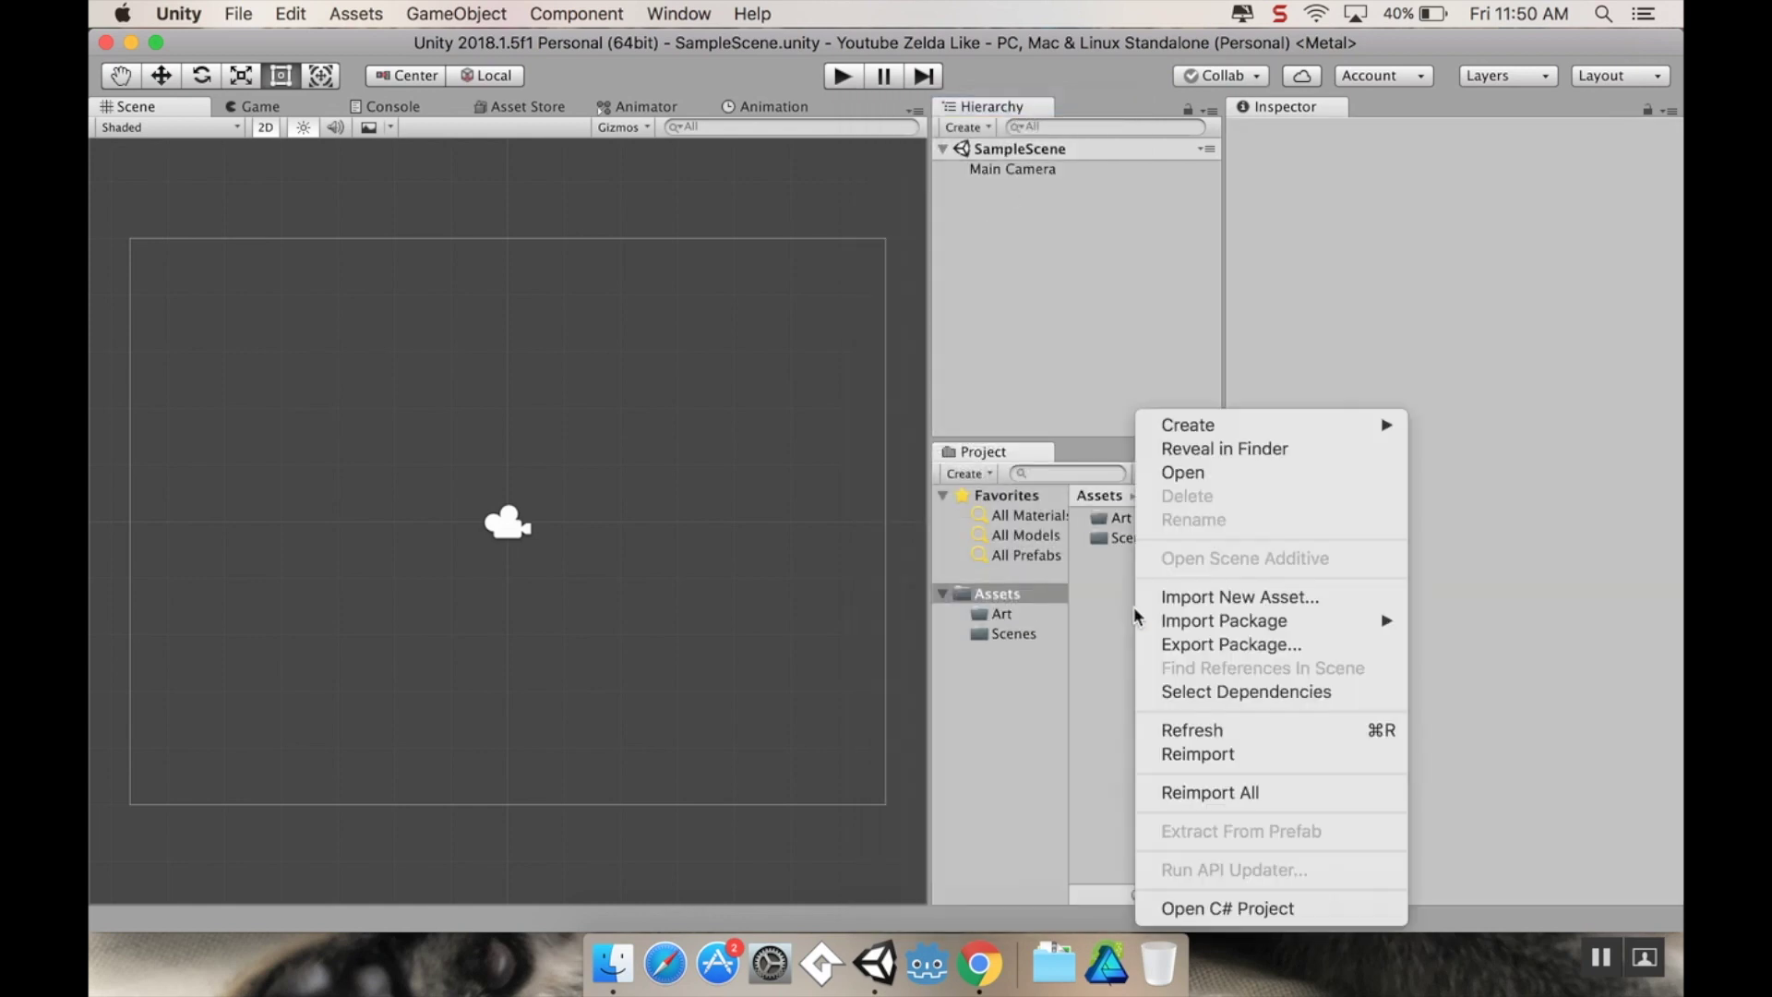
{"action": "mouse_move", "coordinate": [1209, 427]}
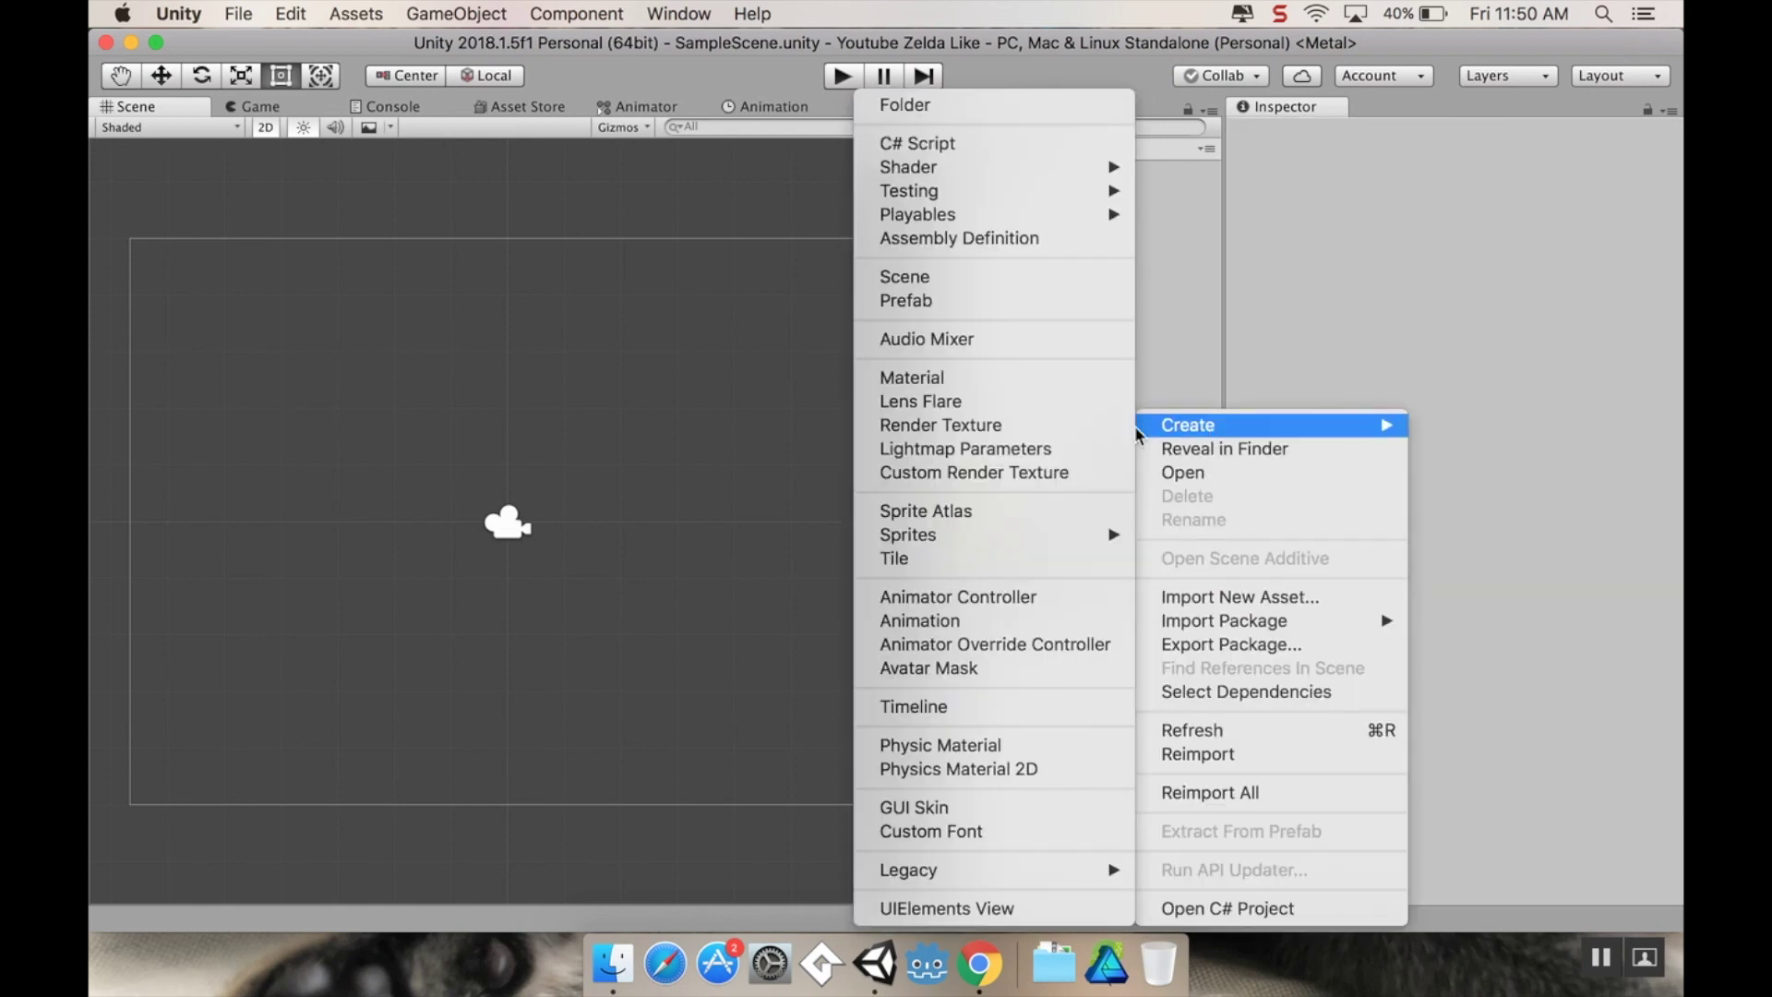
{"action": "left_click", "coordinate": [1038, 107]}
{"action": "type", "text": "Scripts"}
{"action": "key", "text": "Return"}
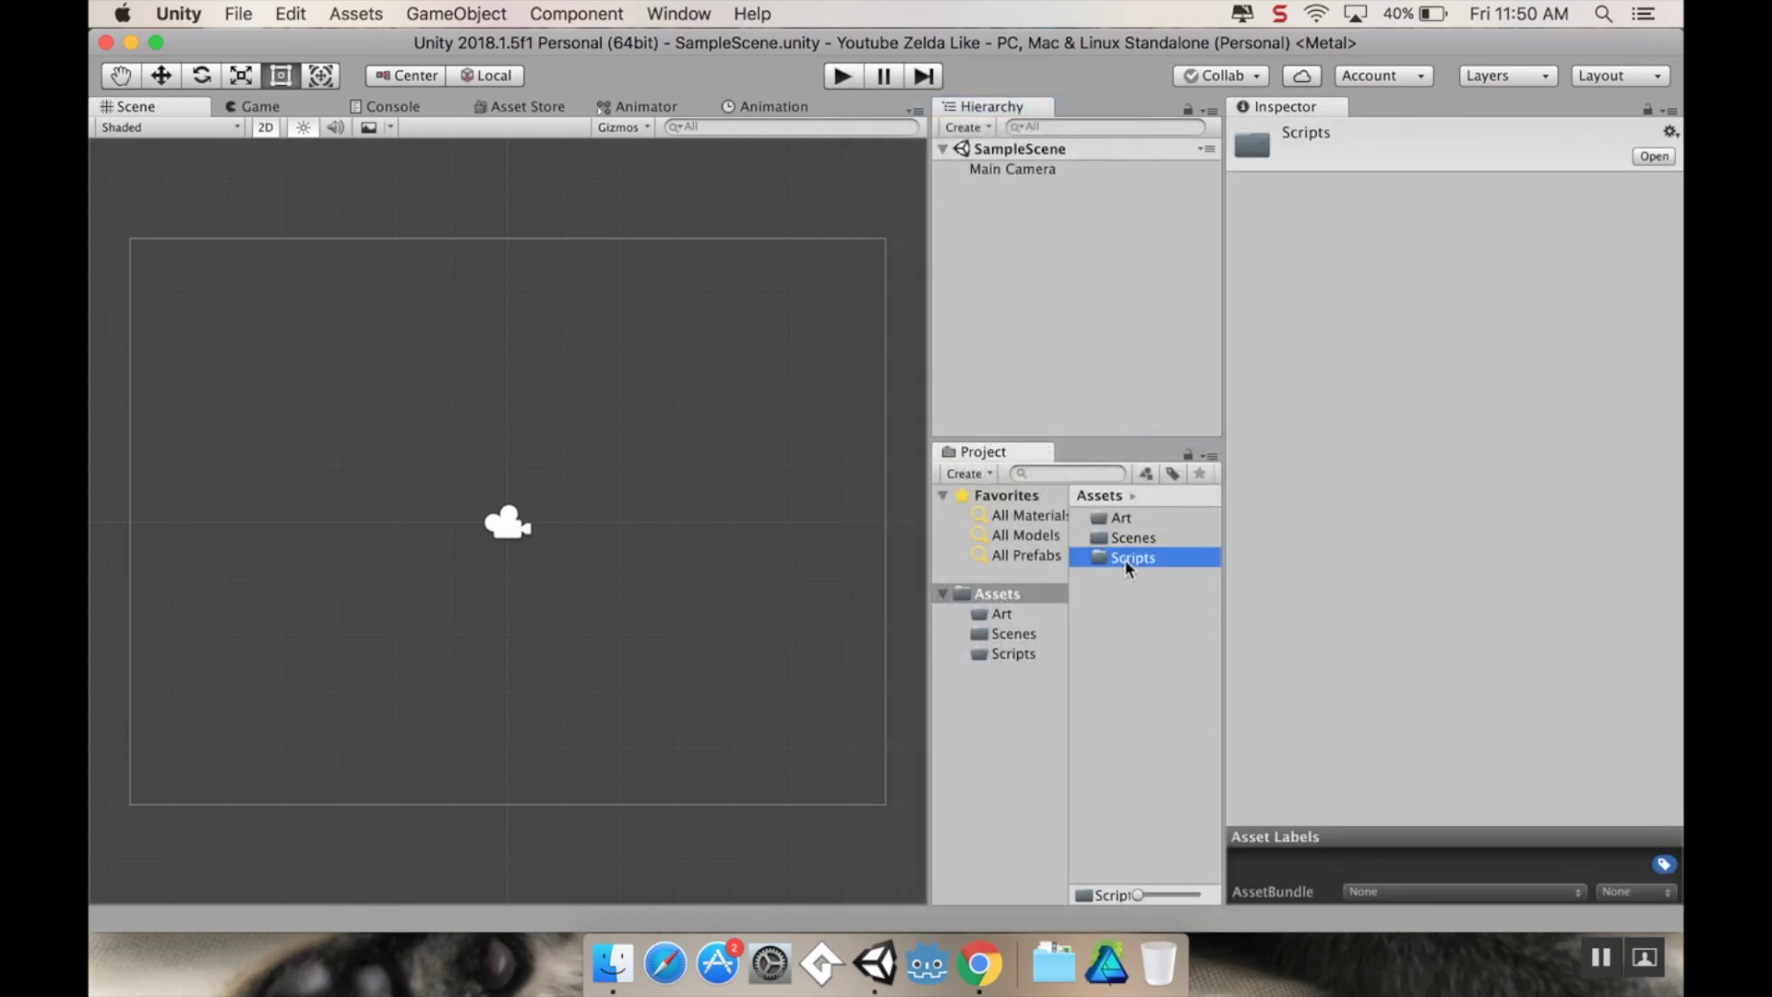
Step: Add Animations and TiledMaps folders, open Art, and show the Downloads files
{"action": "right_click", "coordinate": [1137, 641]}
{"action": "mouse_move", "coordinate": [1190, 425]}
{"action": "left_click", "coordinate": [1039, 108]}
{"action": "type", "text": "Animations"}
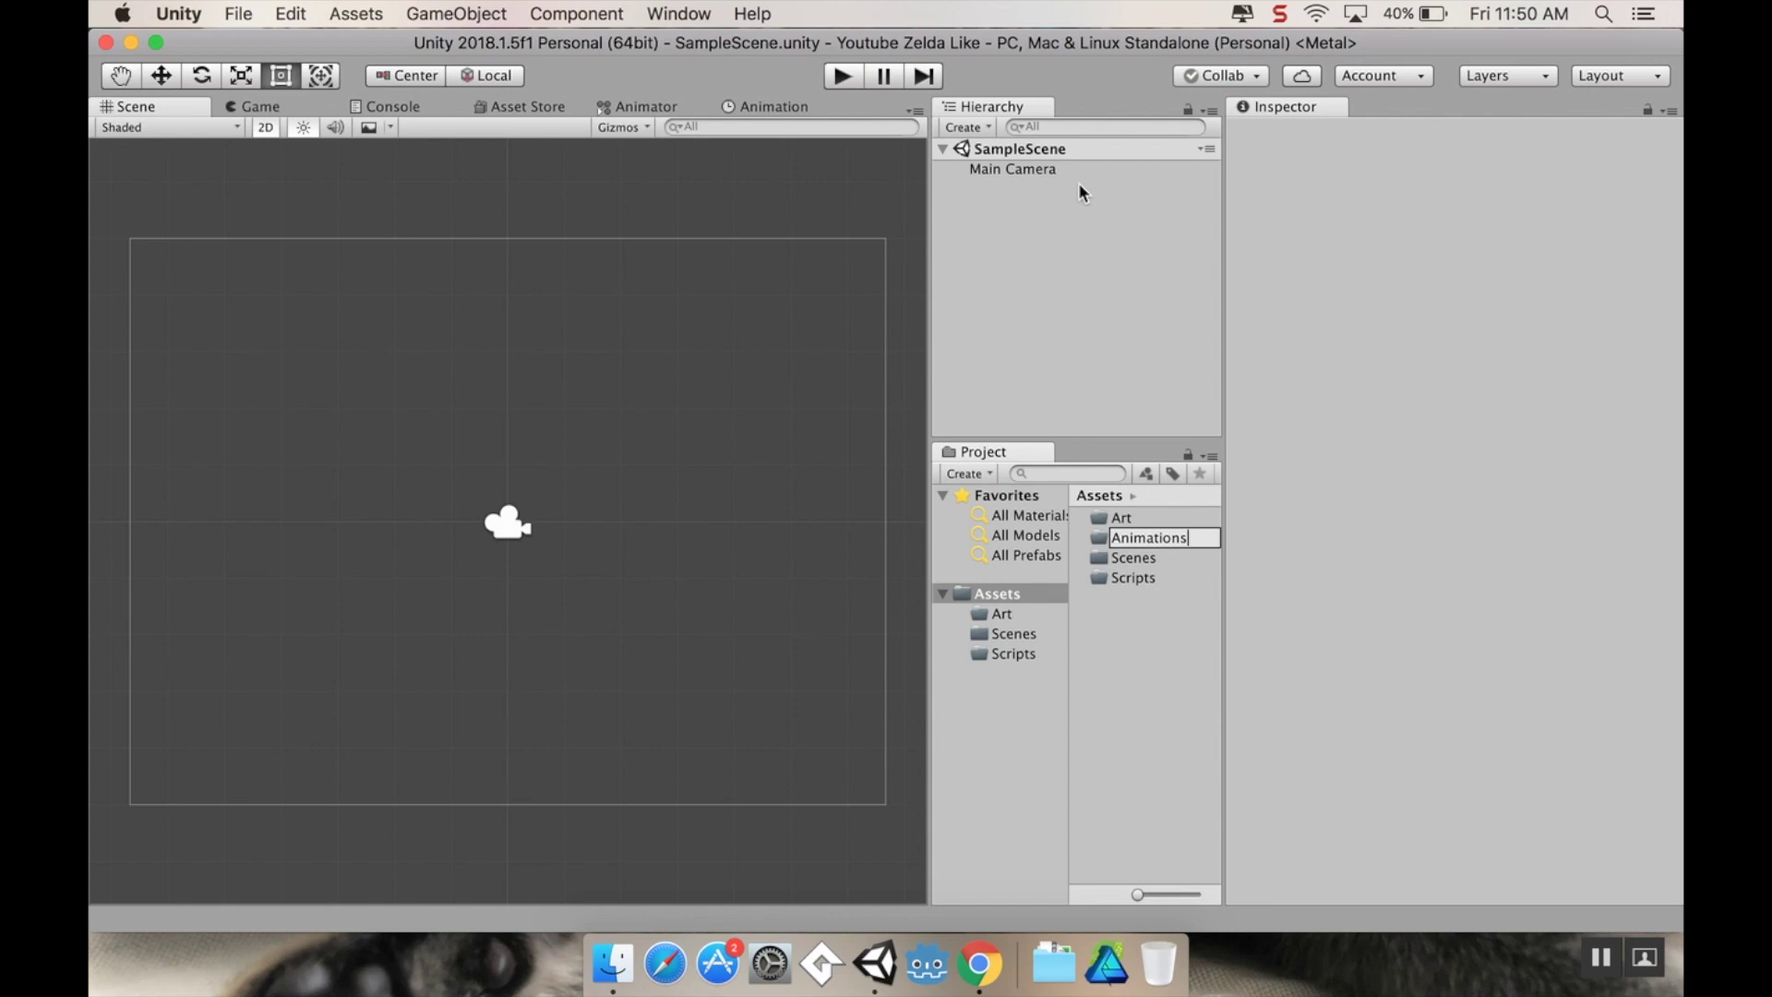
{"action": "key", "text": "Return"}
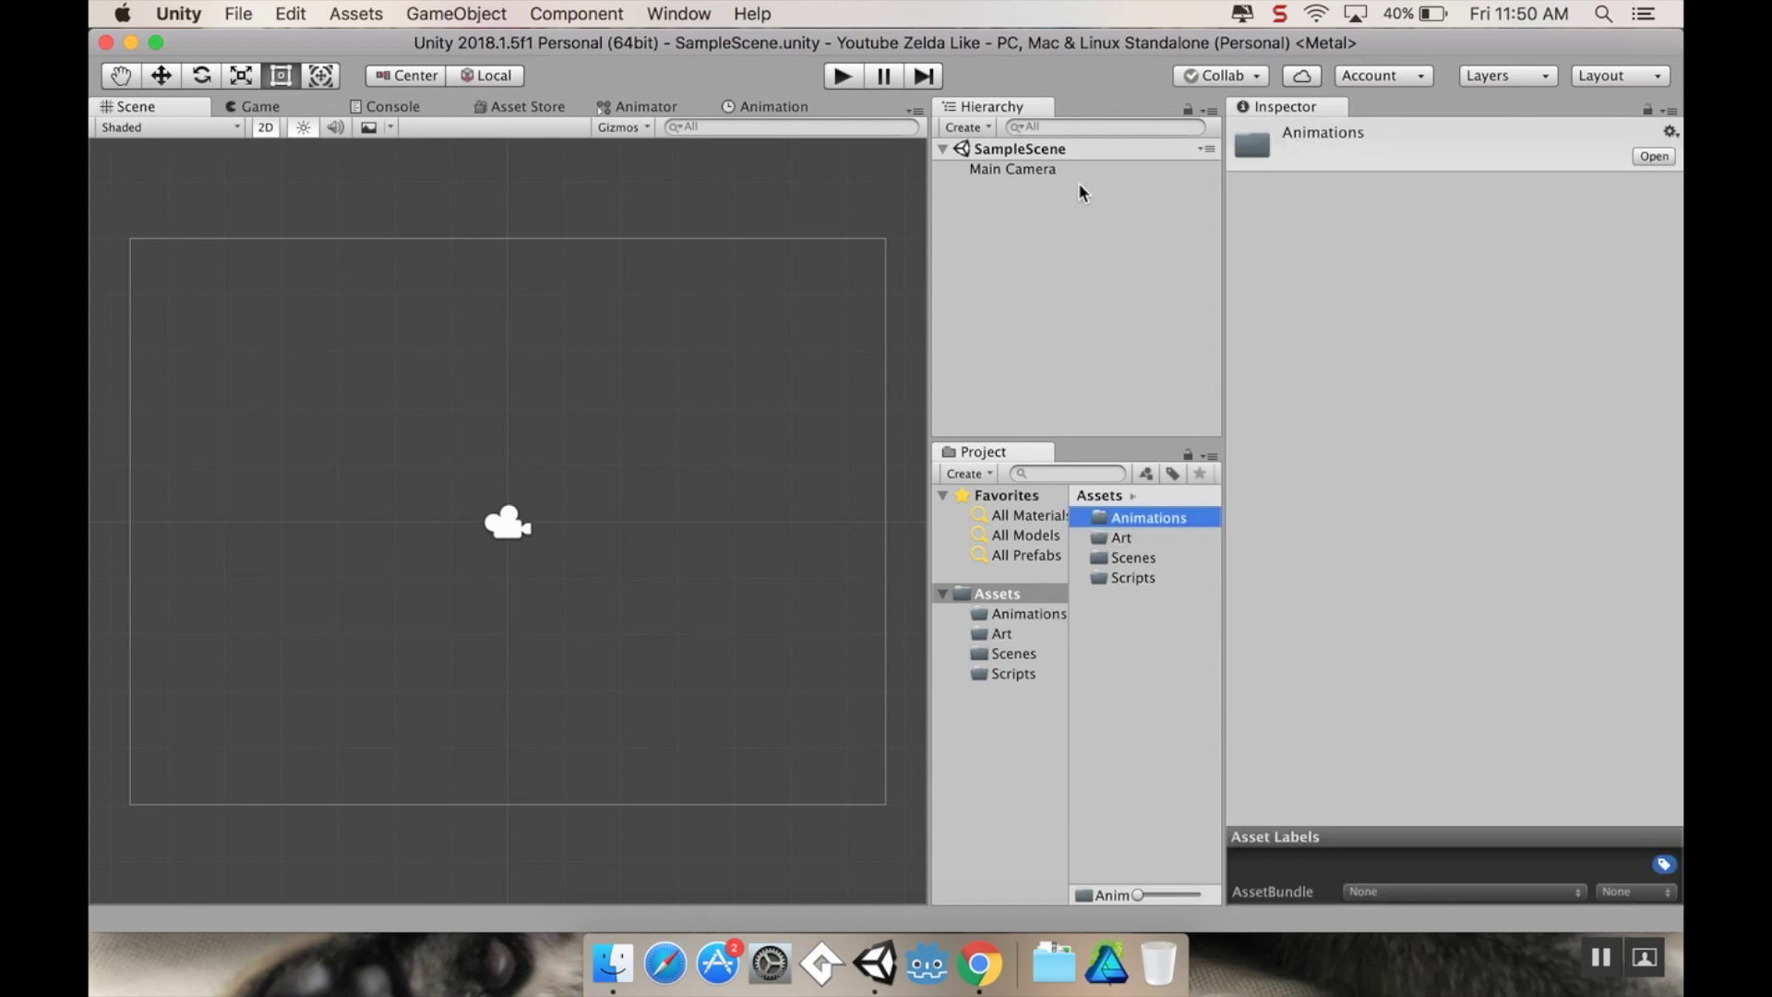
{"action": "right_click", "coordinate": [1112, 629]}
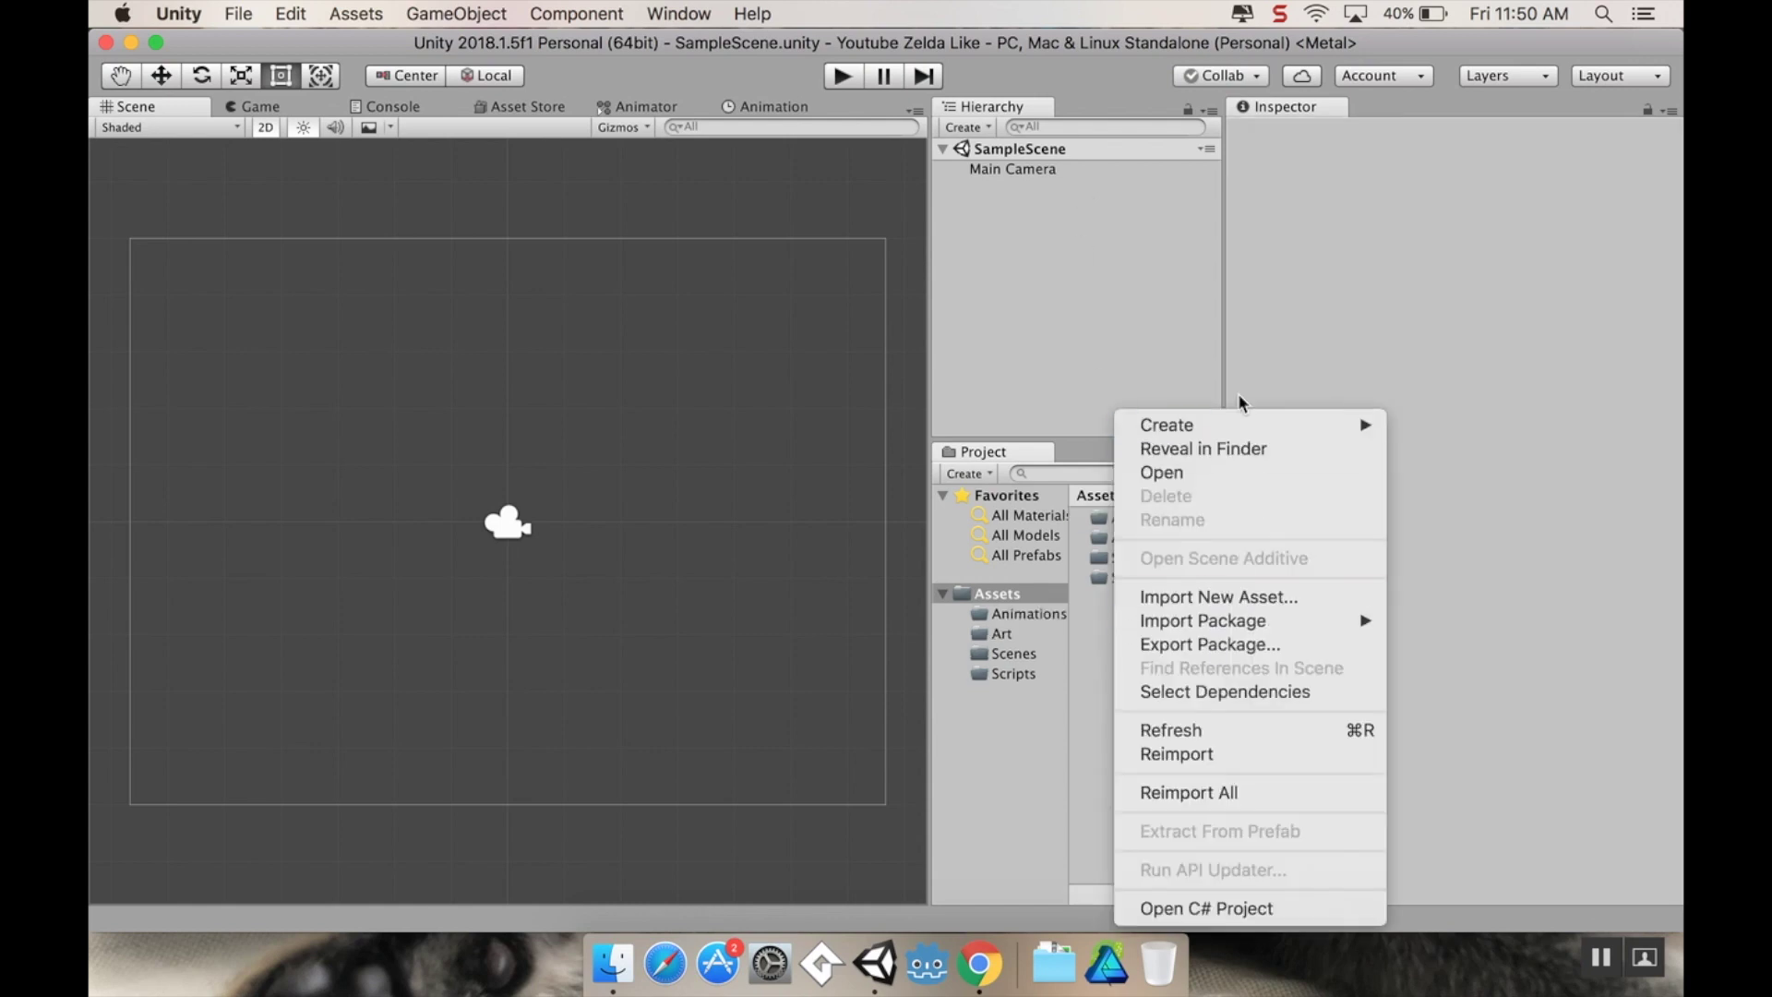
{"action": "mouse_move", "coordinate": [1250, 434]}
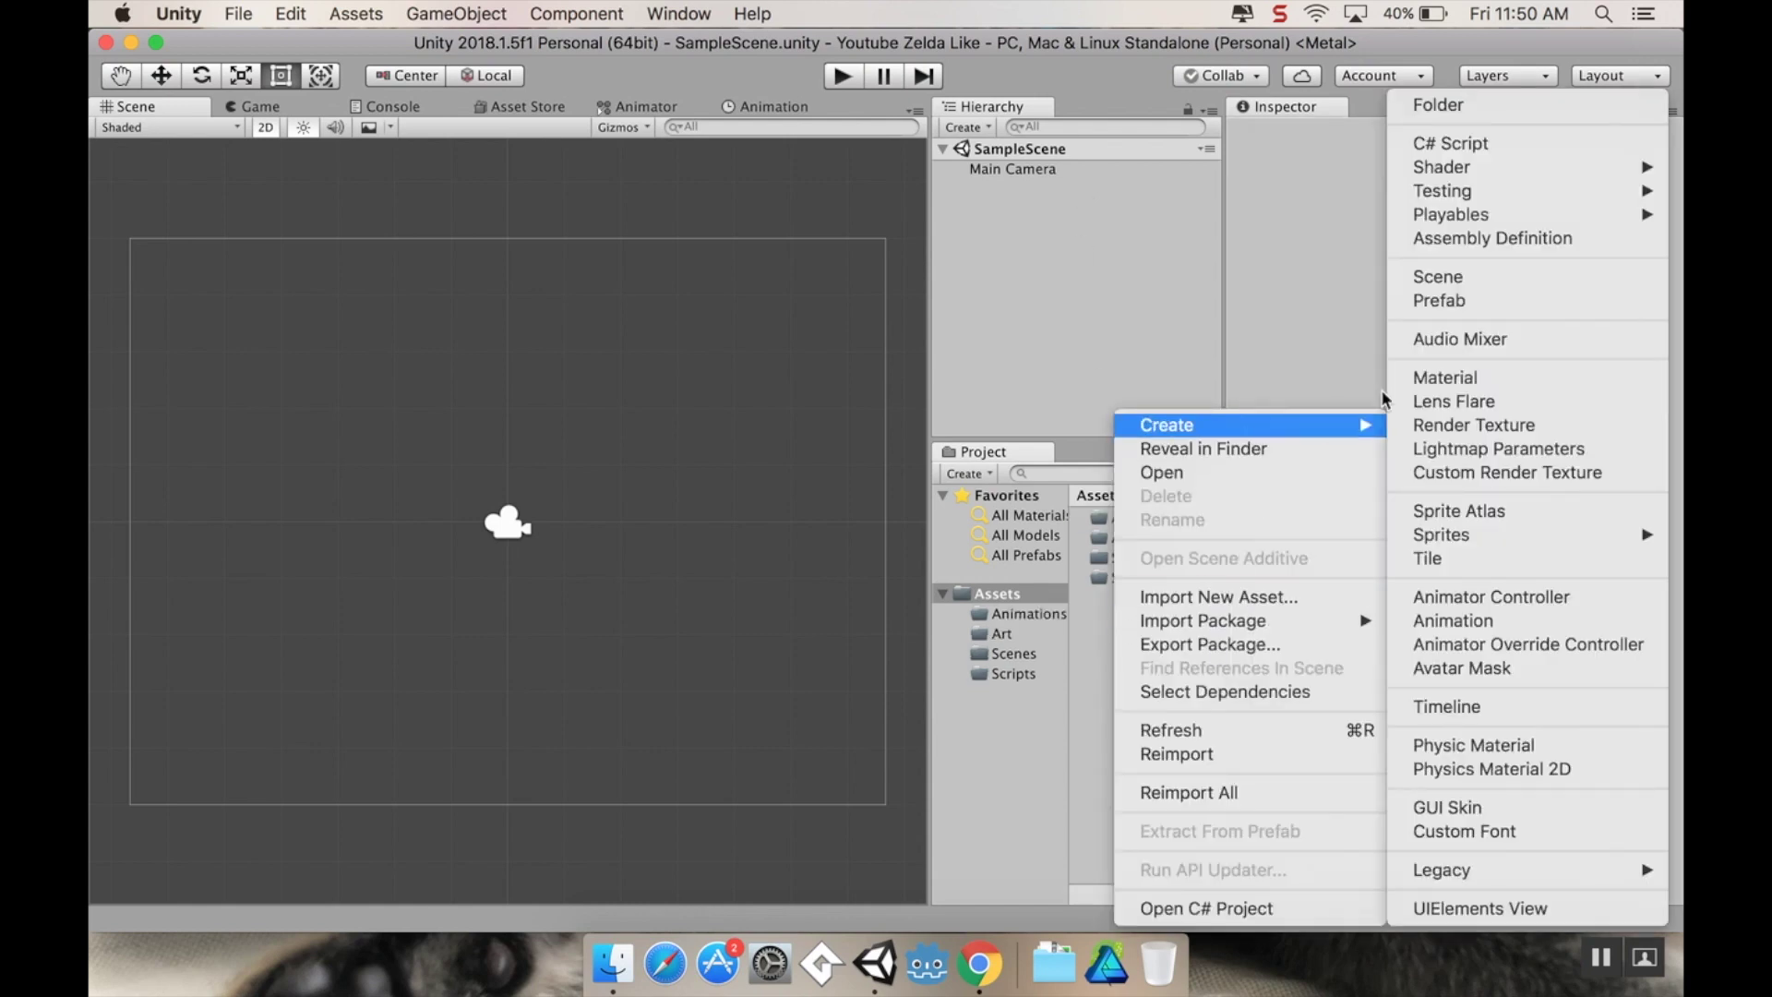
{"action": "left_click", "coordinate": [1475, 103]}
{"action": "type", "text": "TiledMaps"}
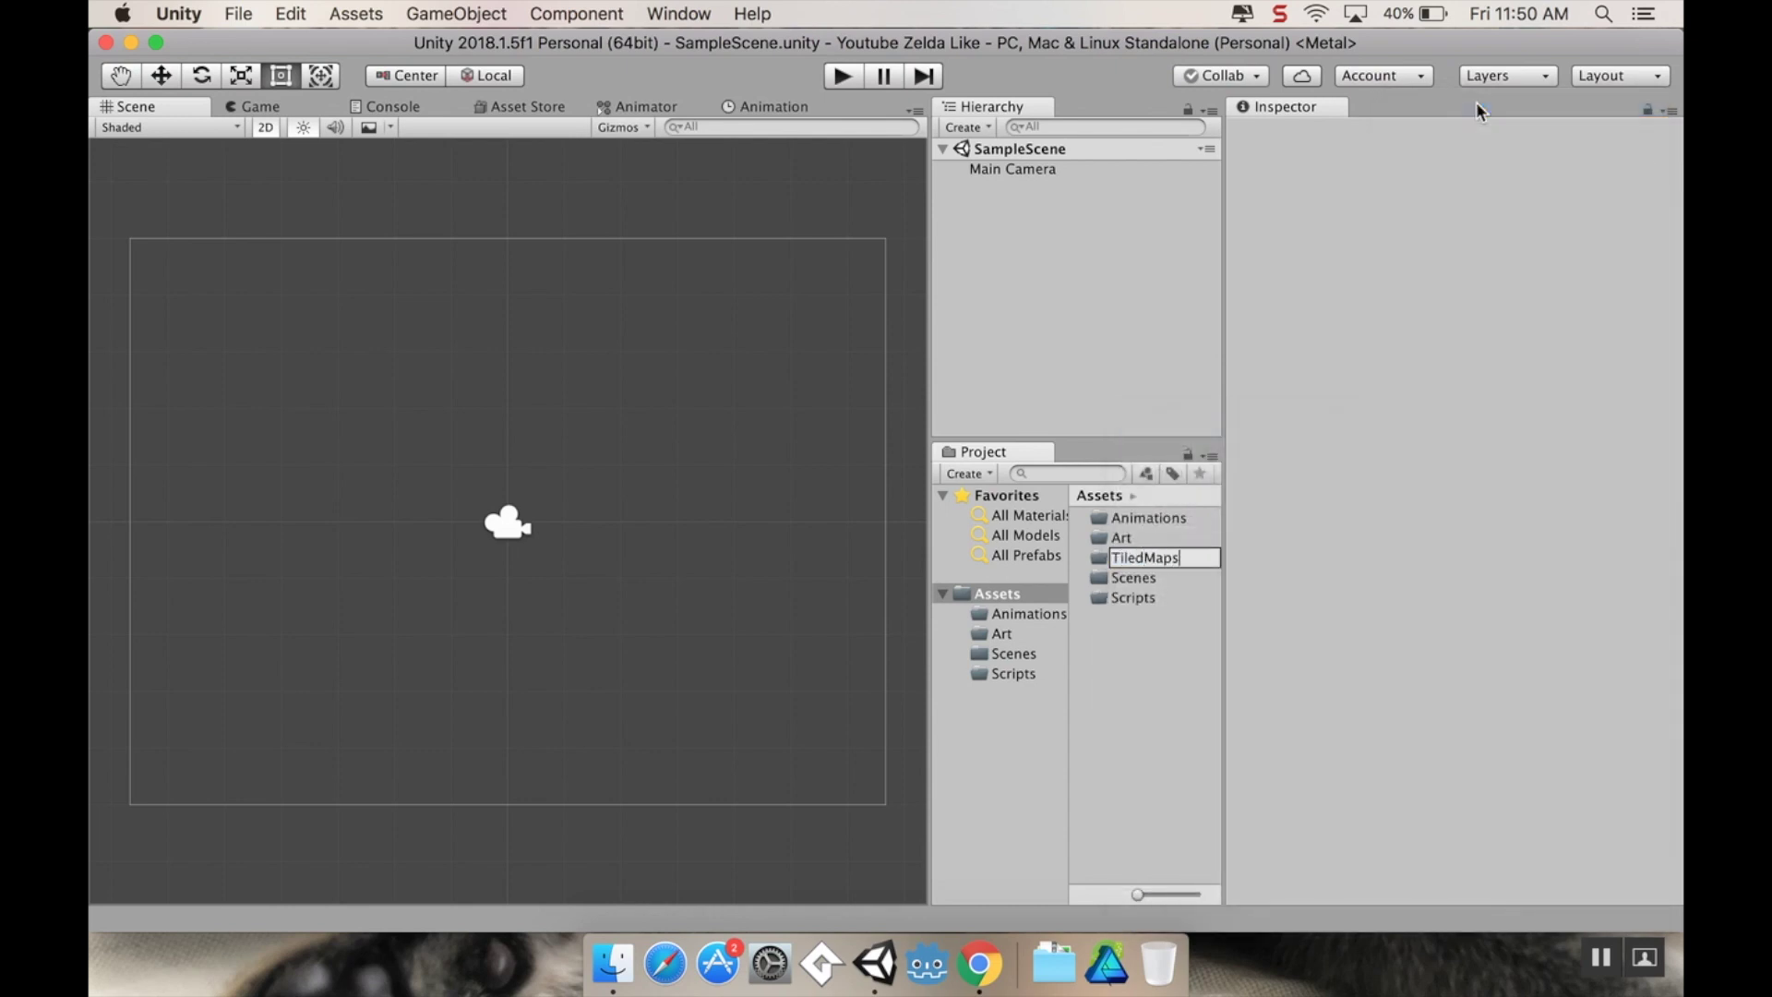
{"action": "key", "text": "Return"}
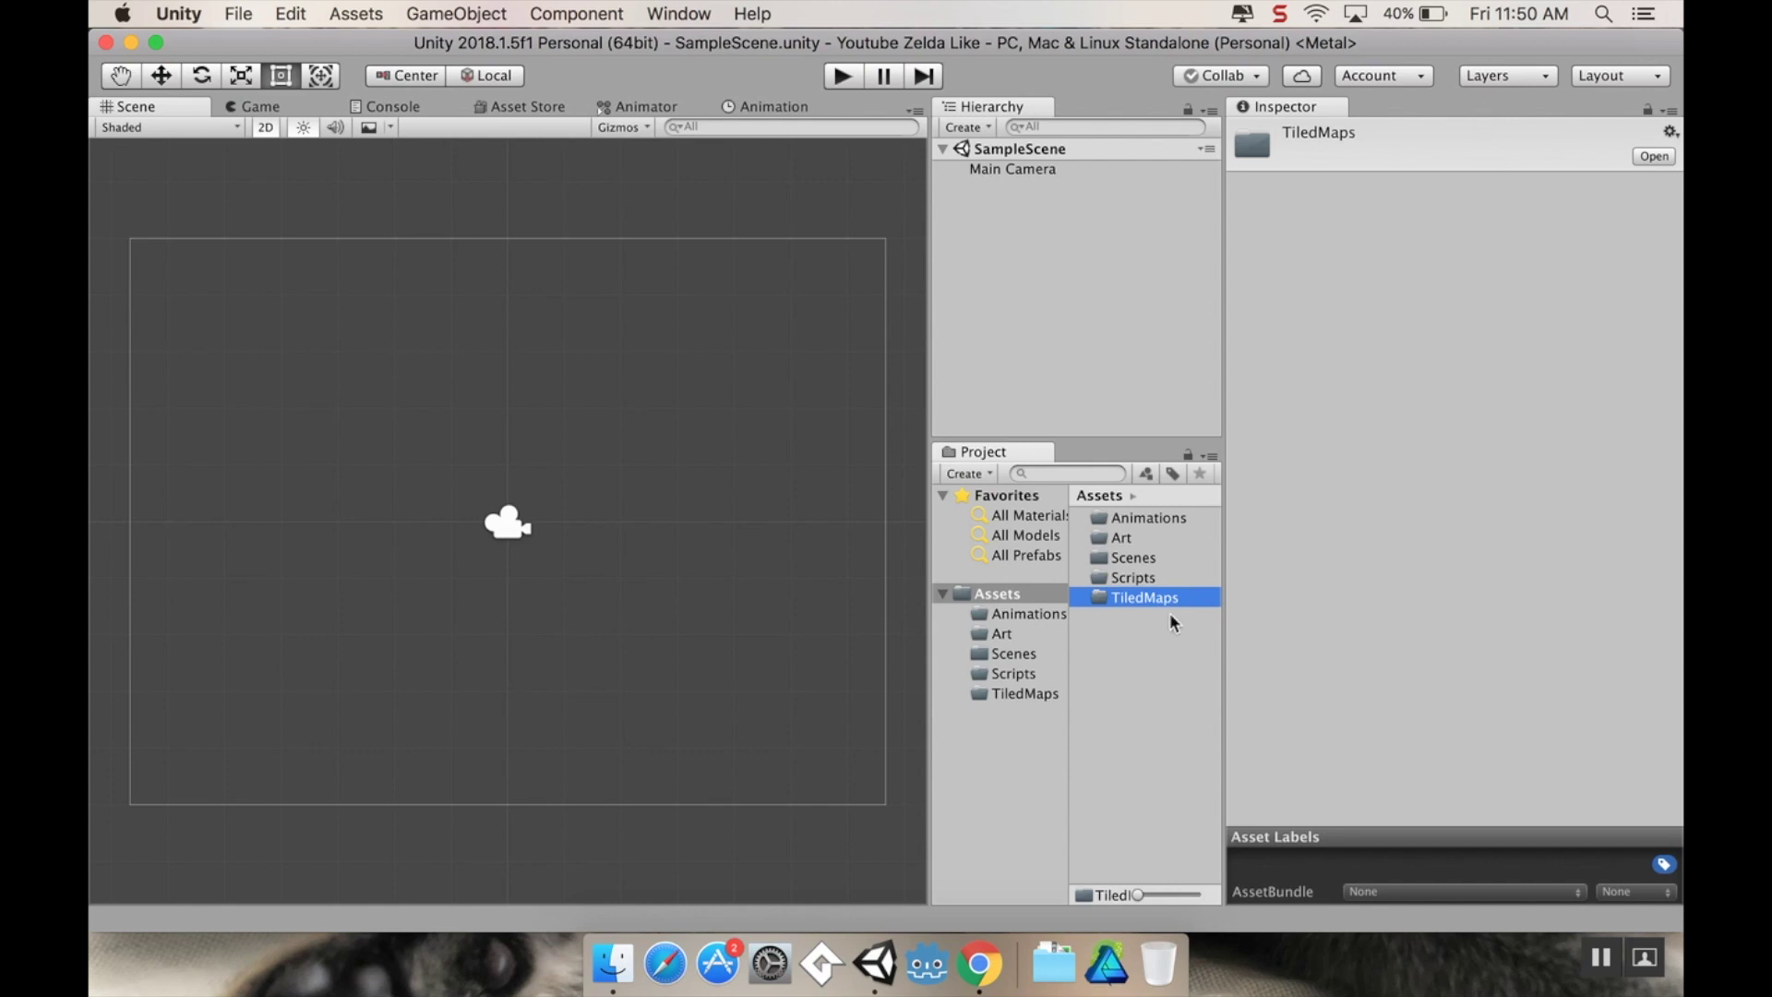
{"action": "double_click", "coordinate": [1133, 536]}
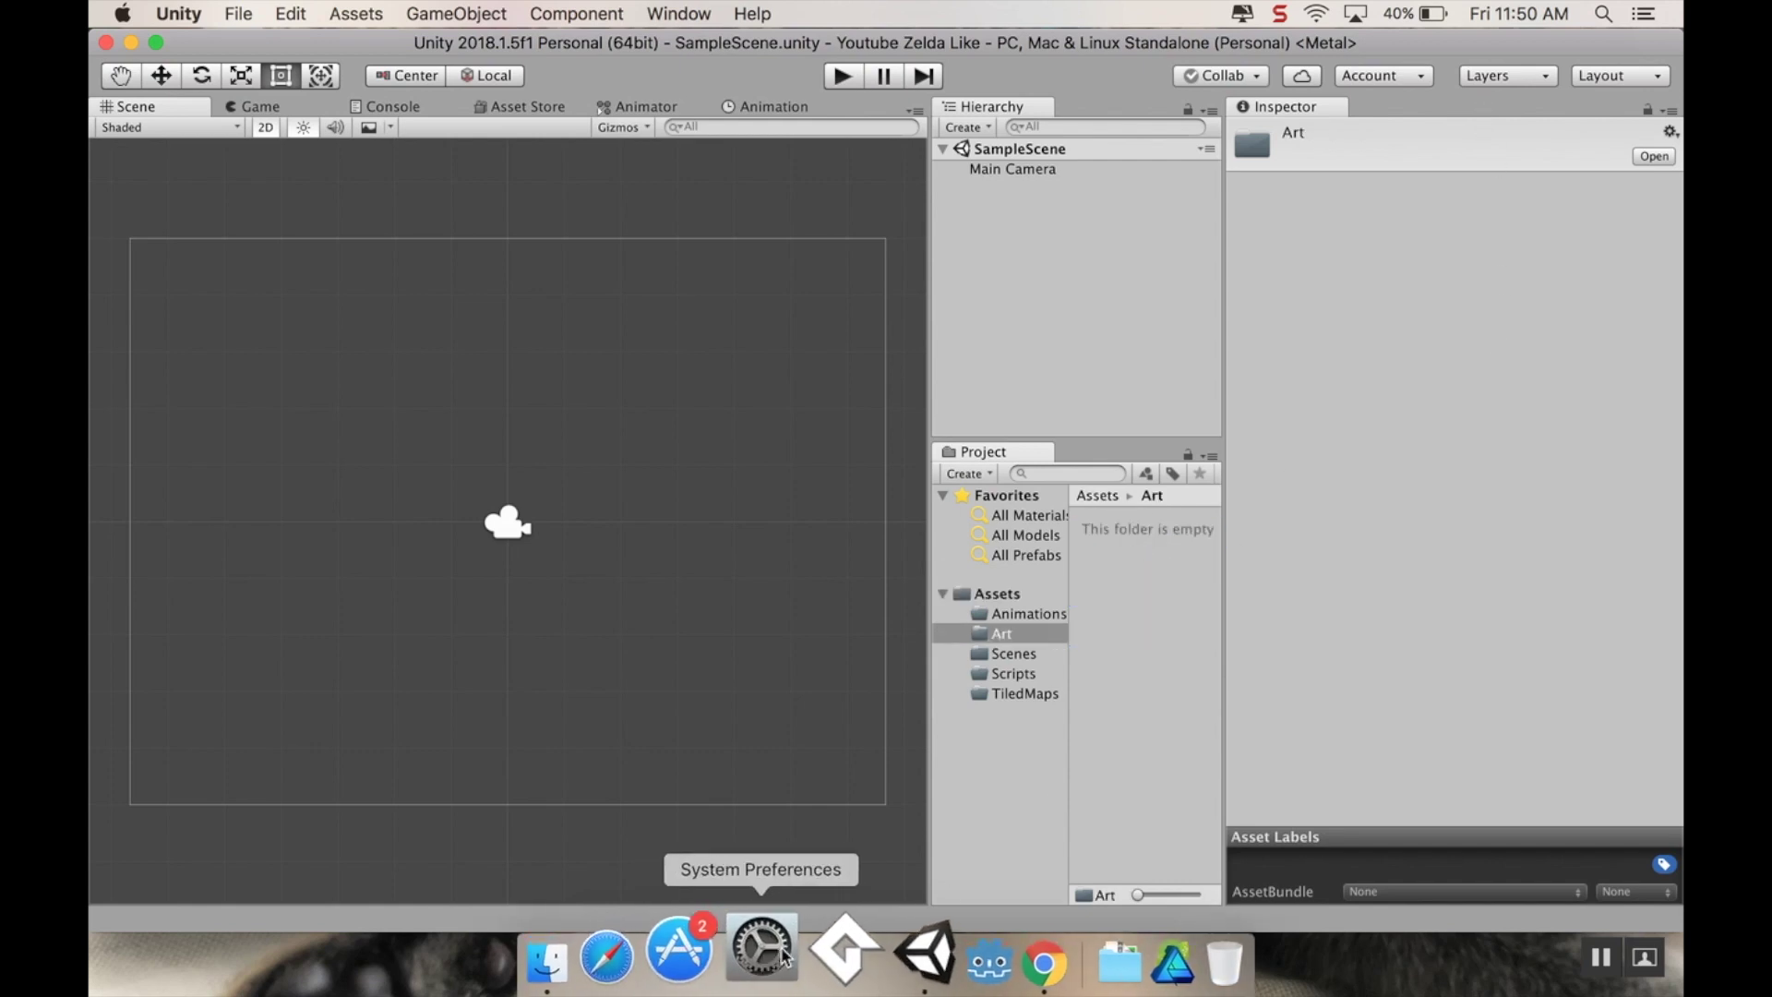
{"action": "left_click", "coordinate": [1052, 961]}
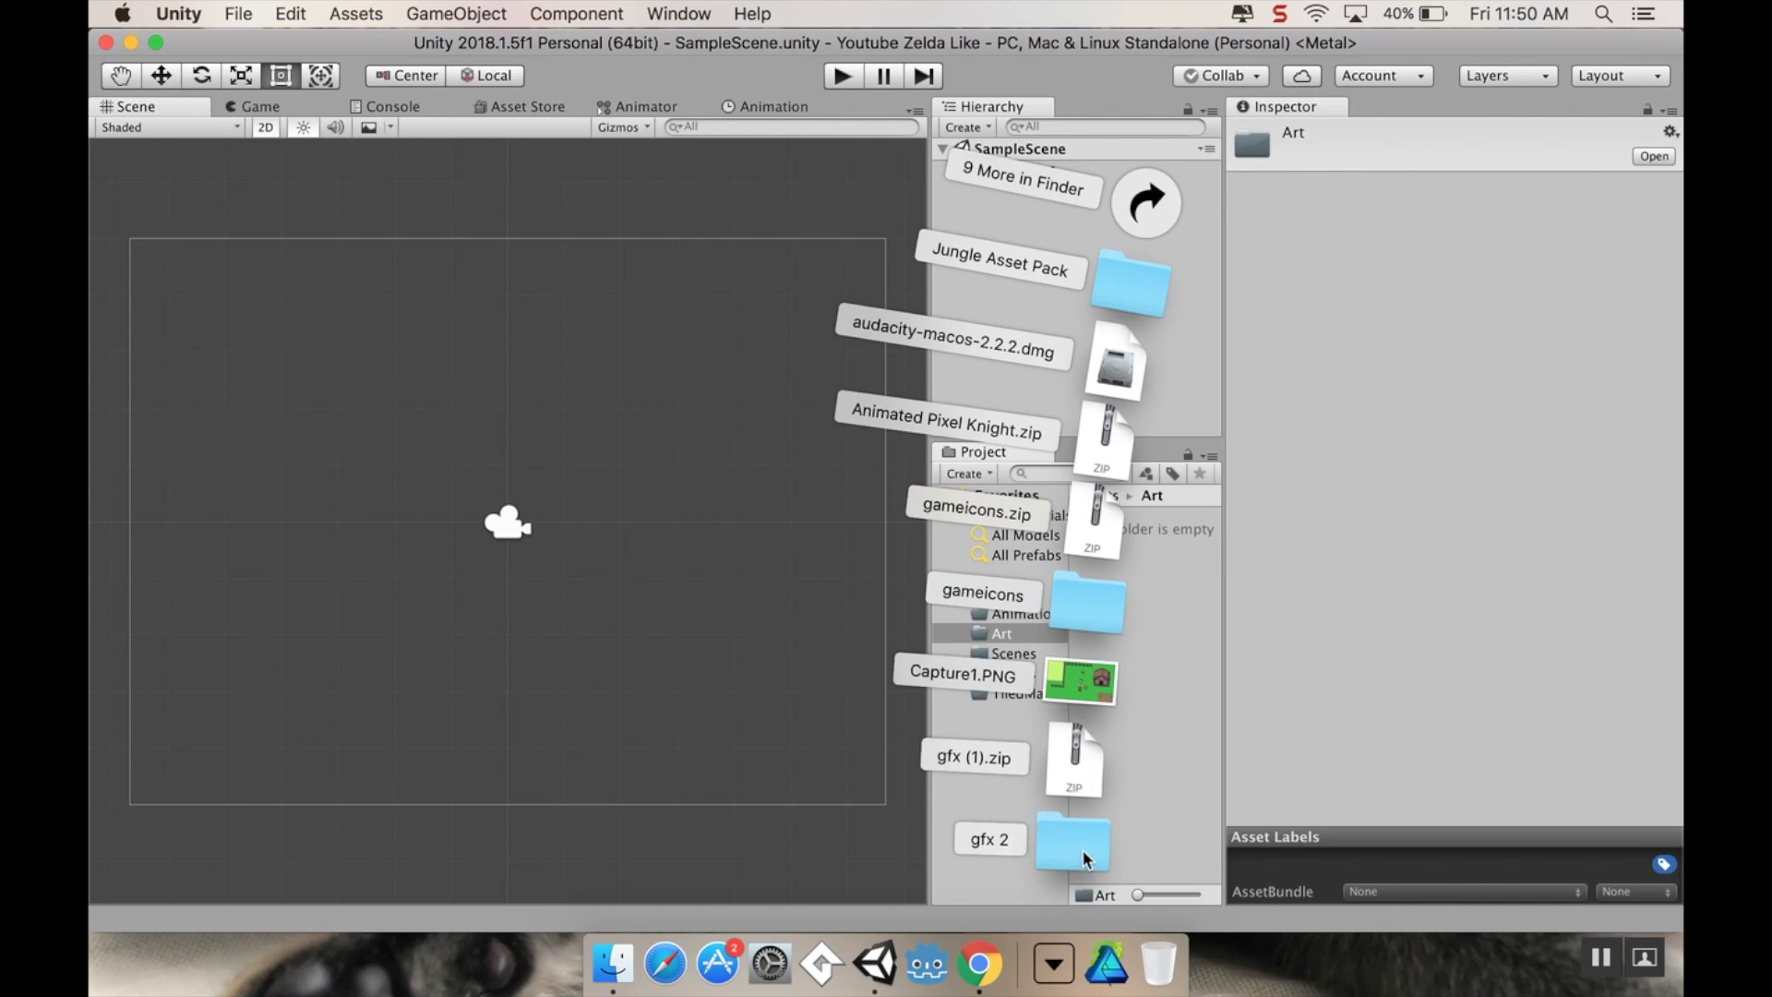
Step: Import the gfx 2 folder into Art and select all eight of its textures
{"action": "left_click_drag", "start_coordinate": [1080, 851], "coordinate": [1165, 801]}
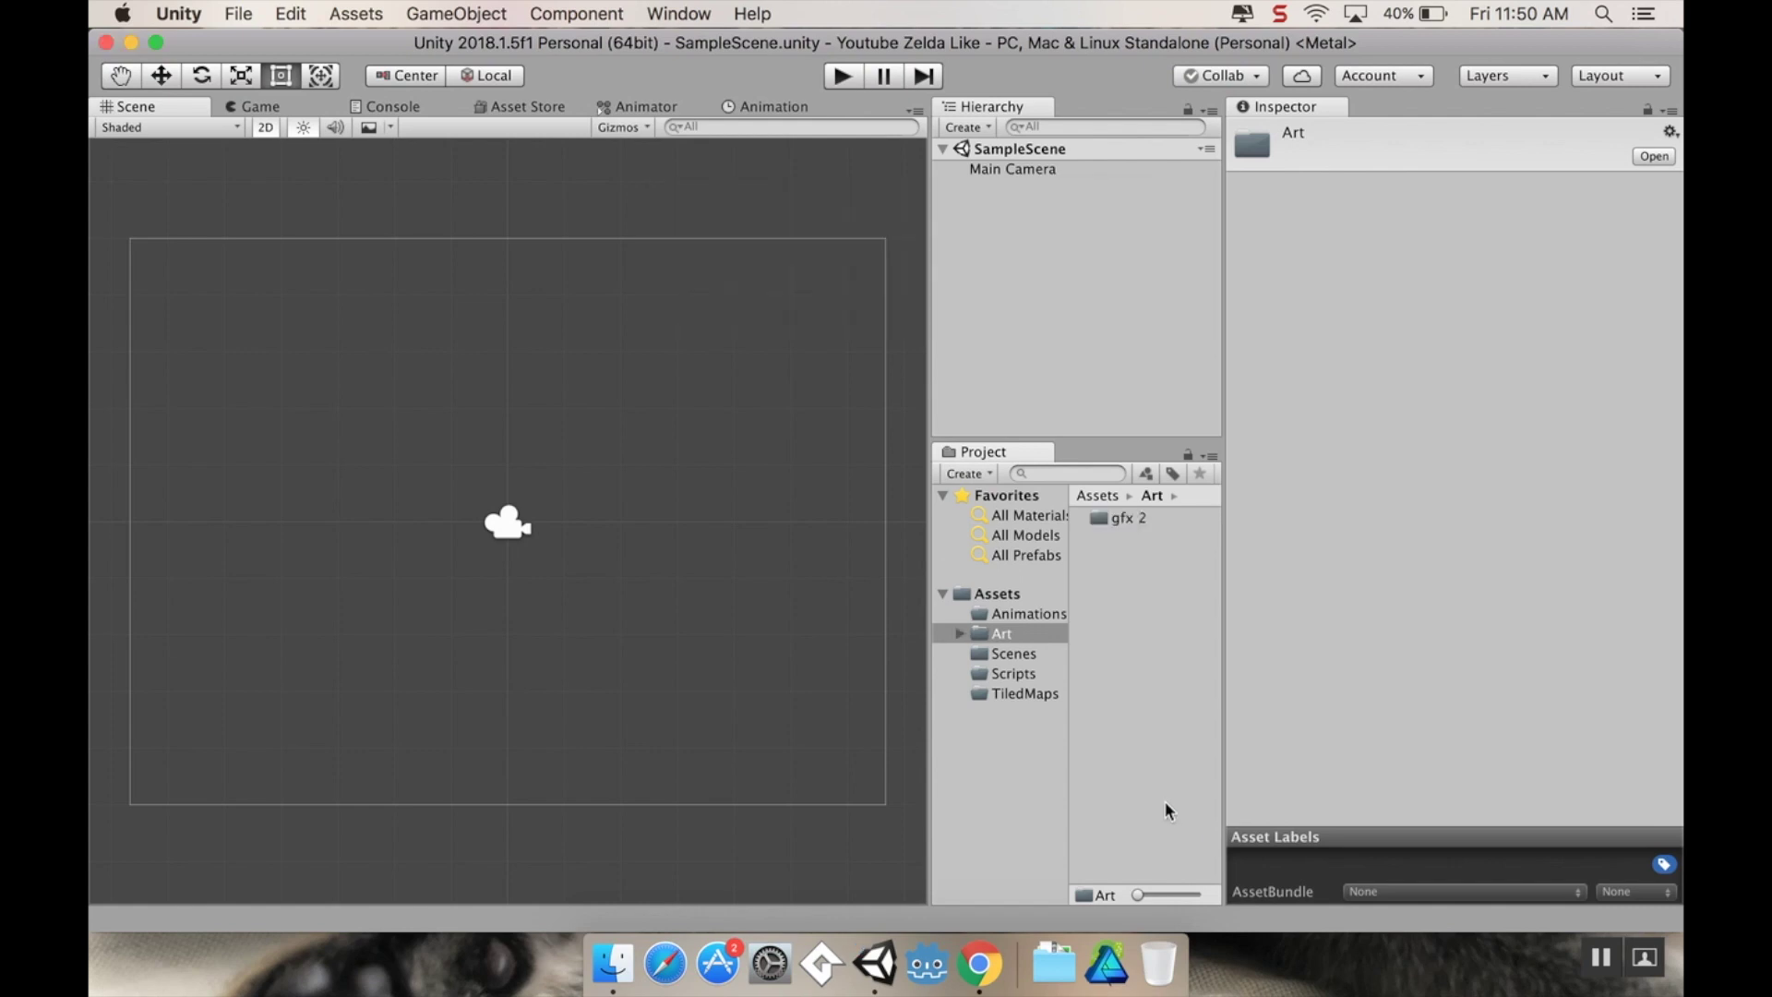
{"action": "double_click", "coordinate": [1117, 523]}
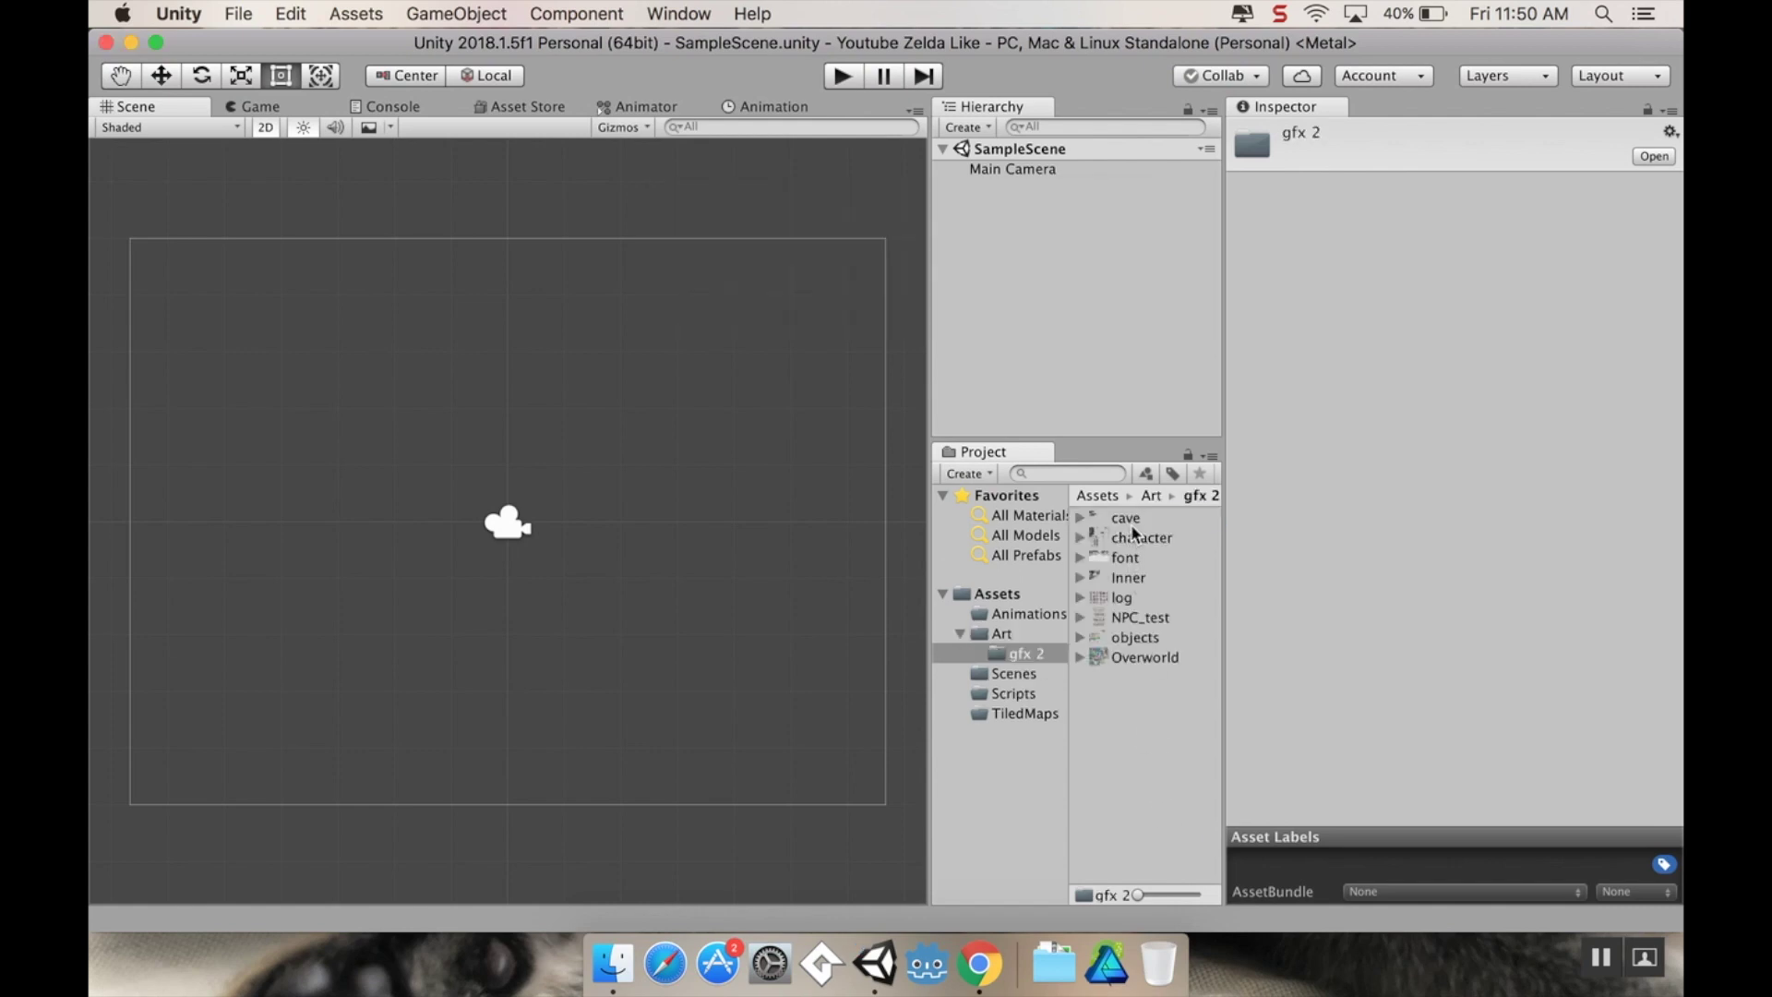
{"action": "left_click", "coordinate": [1127, 521]}
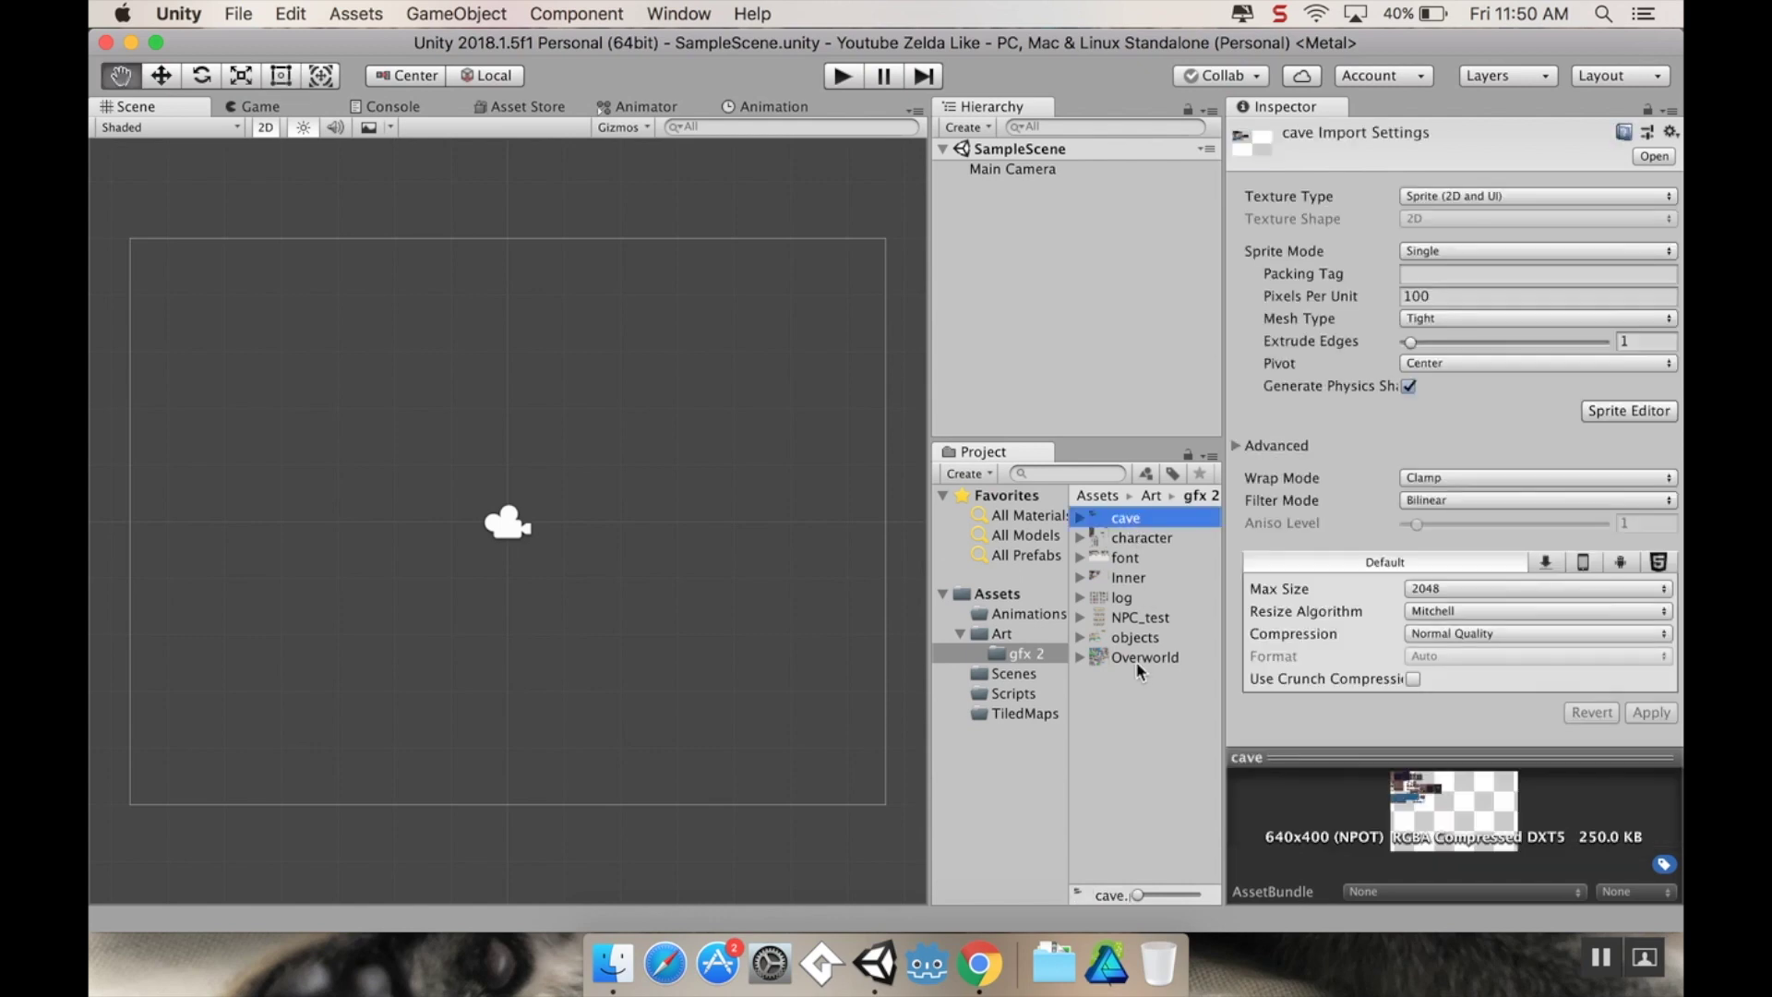
{"action": "key", "text": "End"}
{"action": "left_click", "coordinate": [1128, 521]}
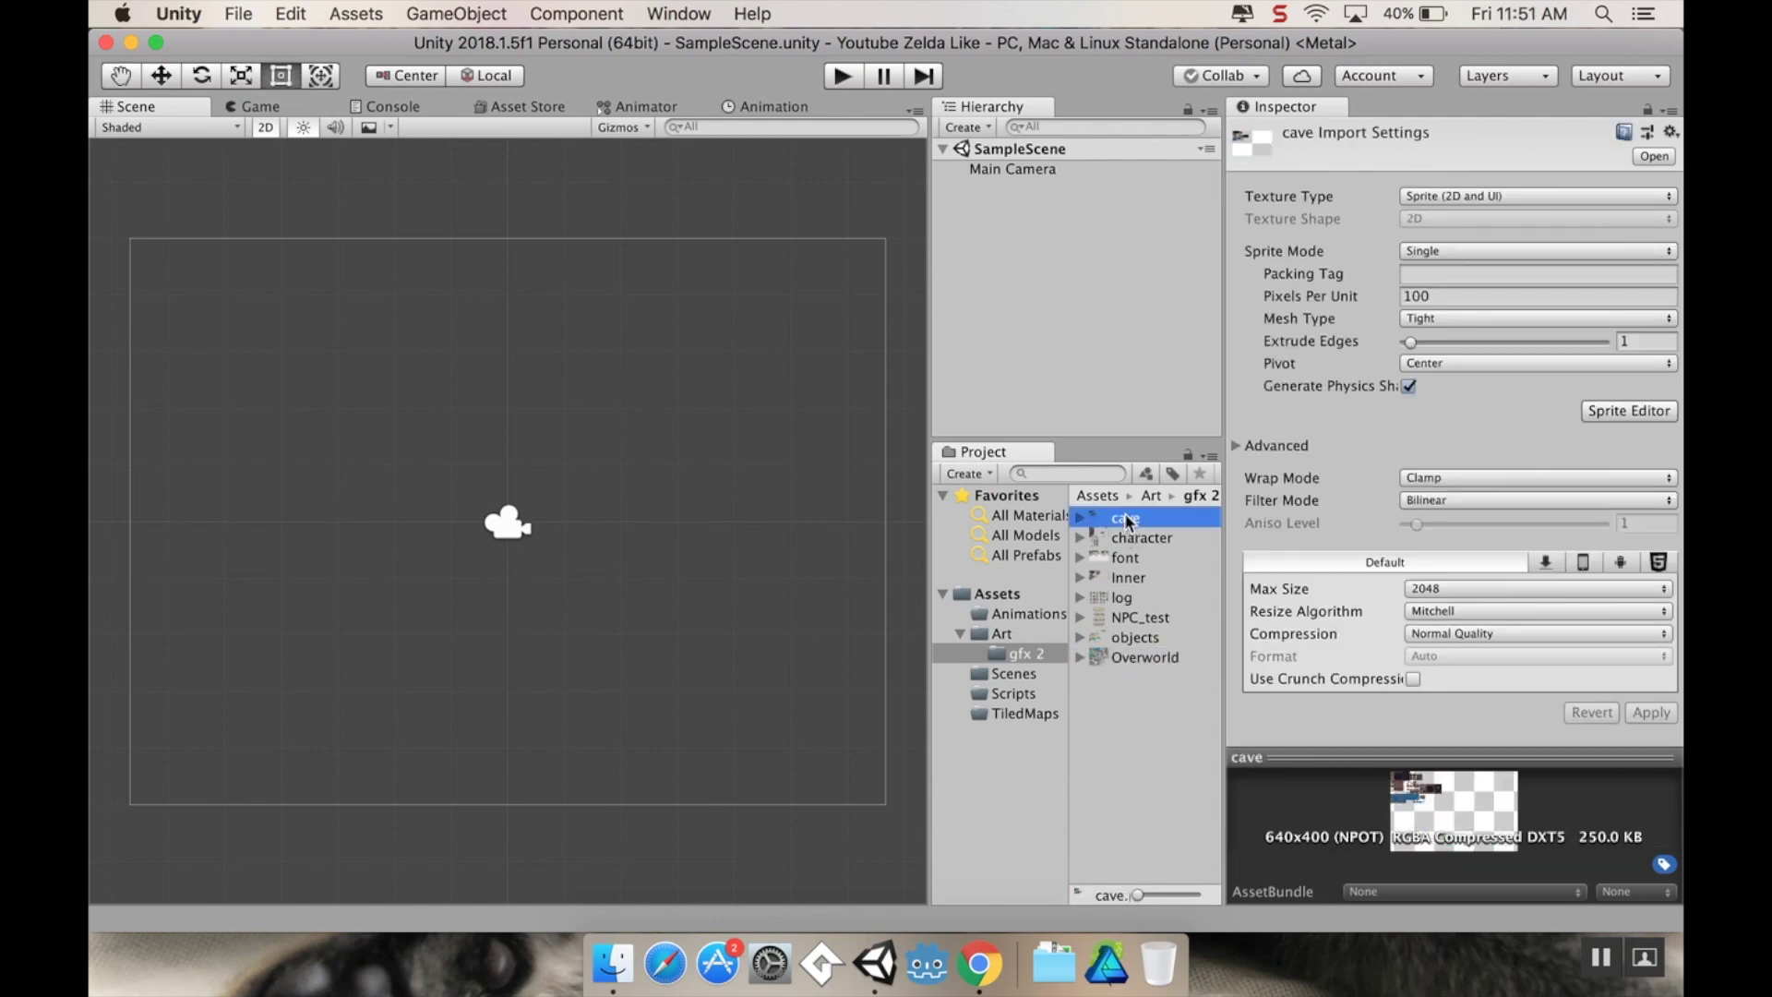
{"action": "left_click", "coordinate": [1139, 653], "text": "shift"}
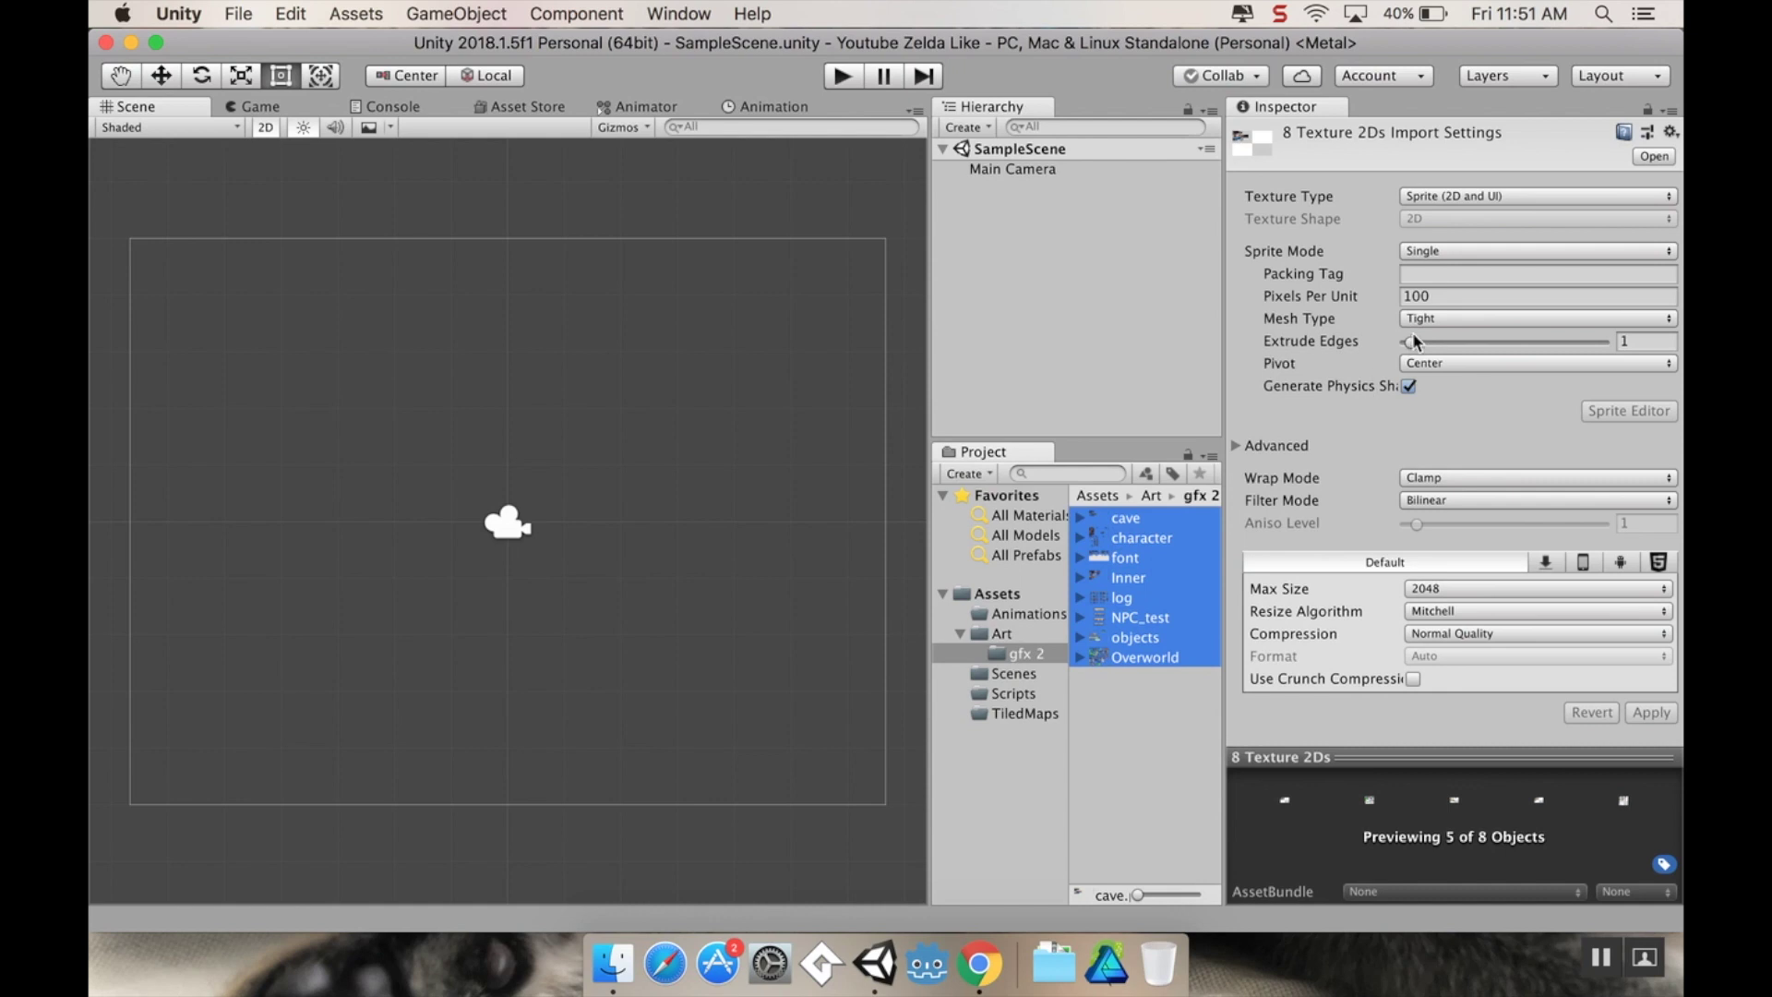
Step: Set the selected textures to 16 Pixels Per Unit and apply
{"action": "left_click", "coordinate": [1436, 297]}
{"action": "type", "text": "16"}
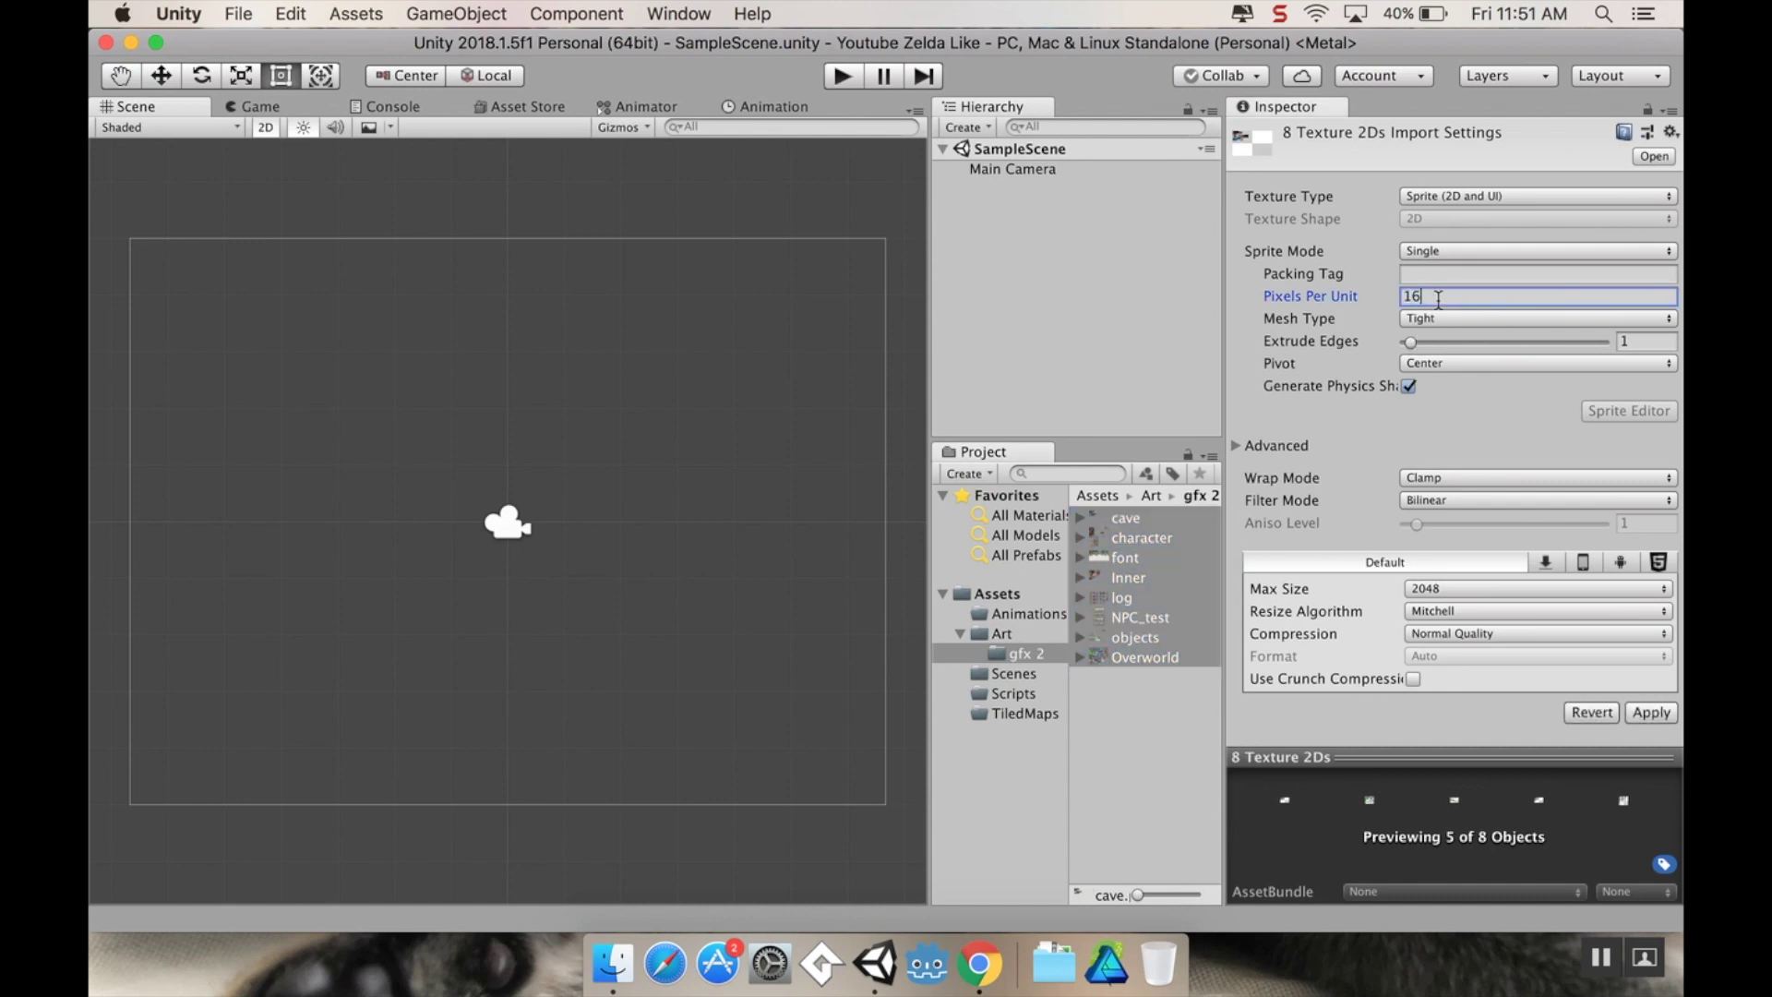
{"action": "left_click", "coordinate": [1641, 712]}
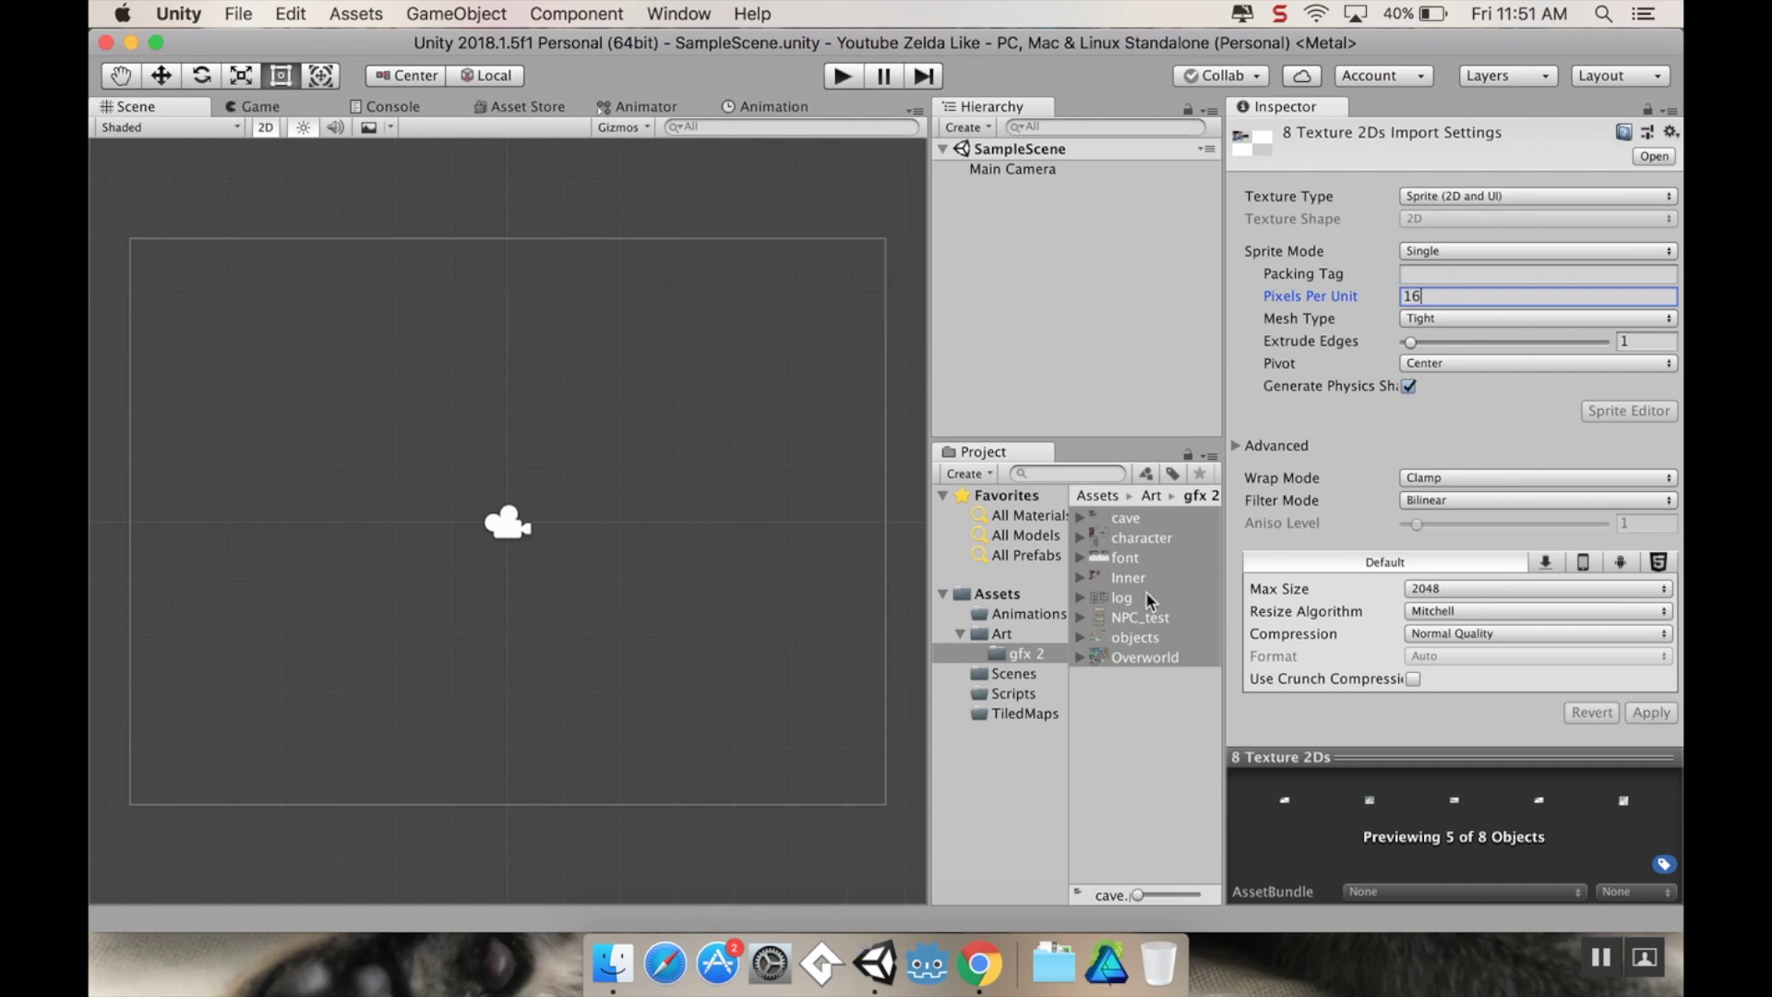
{"action": "left_click", "coordinate": [1121, 540]}
Step: Switch the character sheet's Sprite Mode to Multiple, apply, and open it in the Sprite Editor
{"action": "left_click", "coordinate": [1081, 537]}
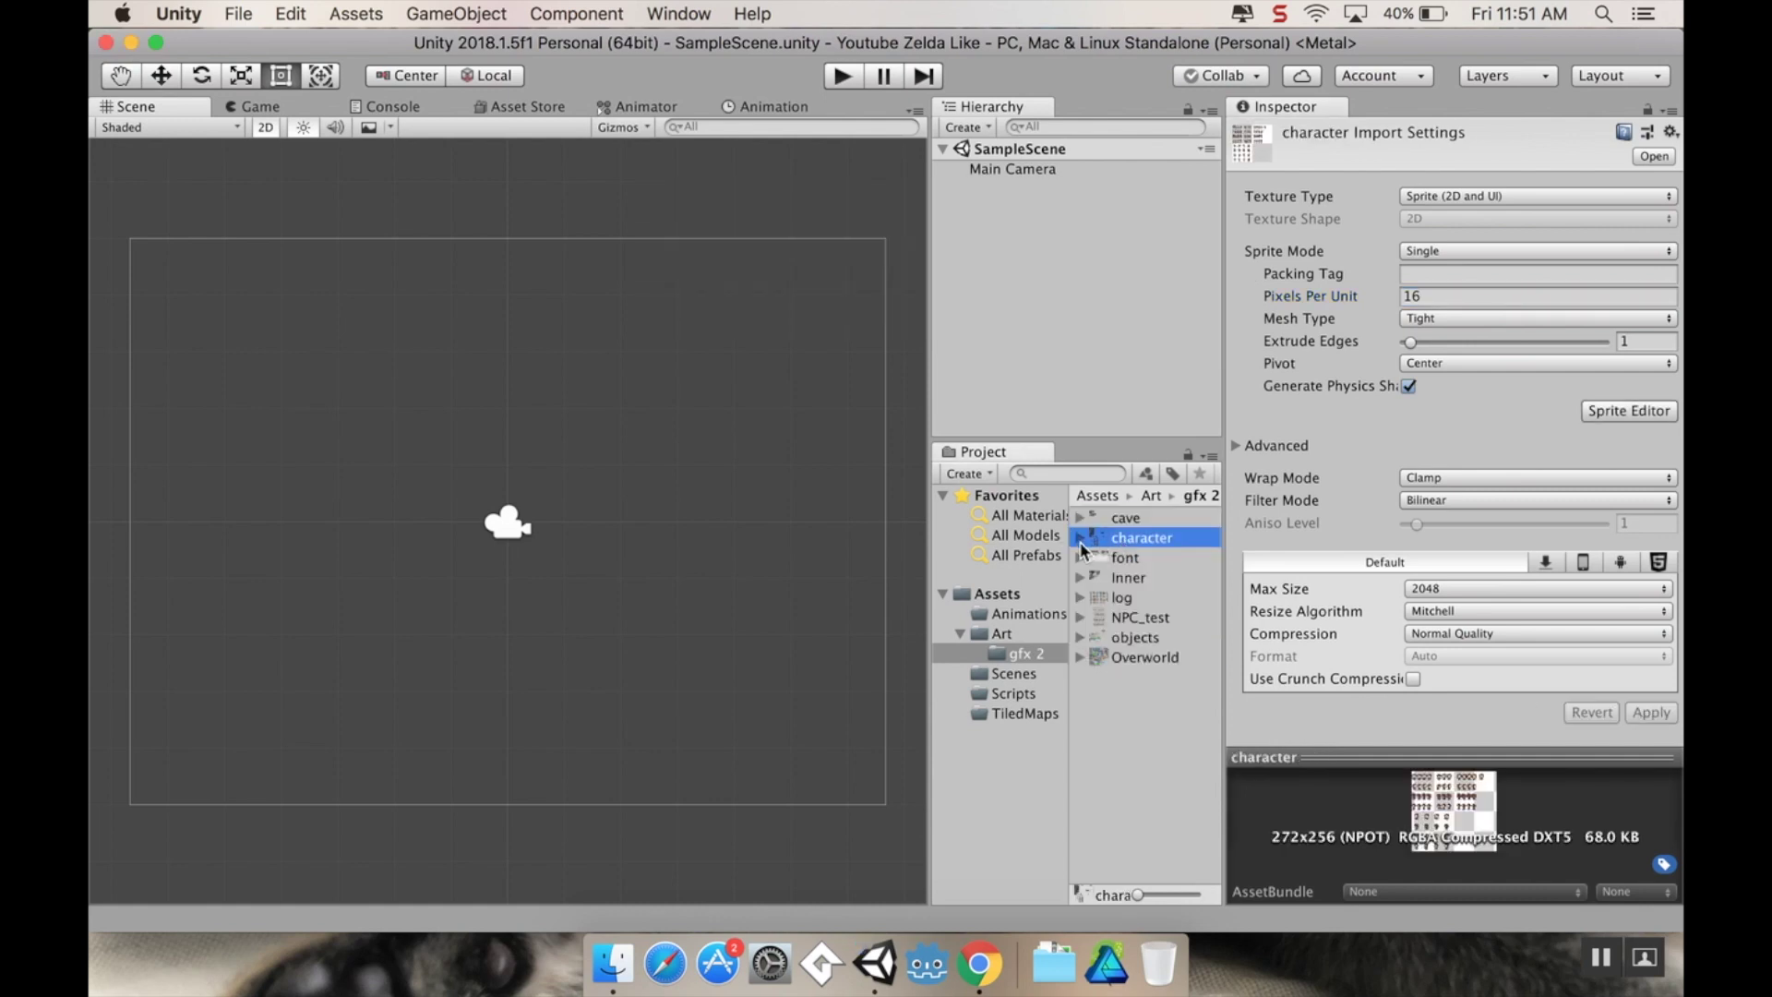
{"action": "left_click", "coordinate": [1624, 412]}
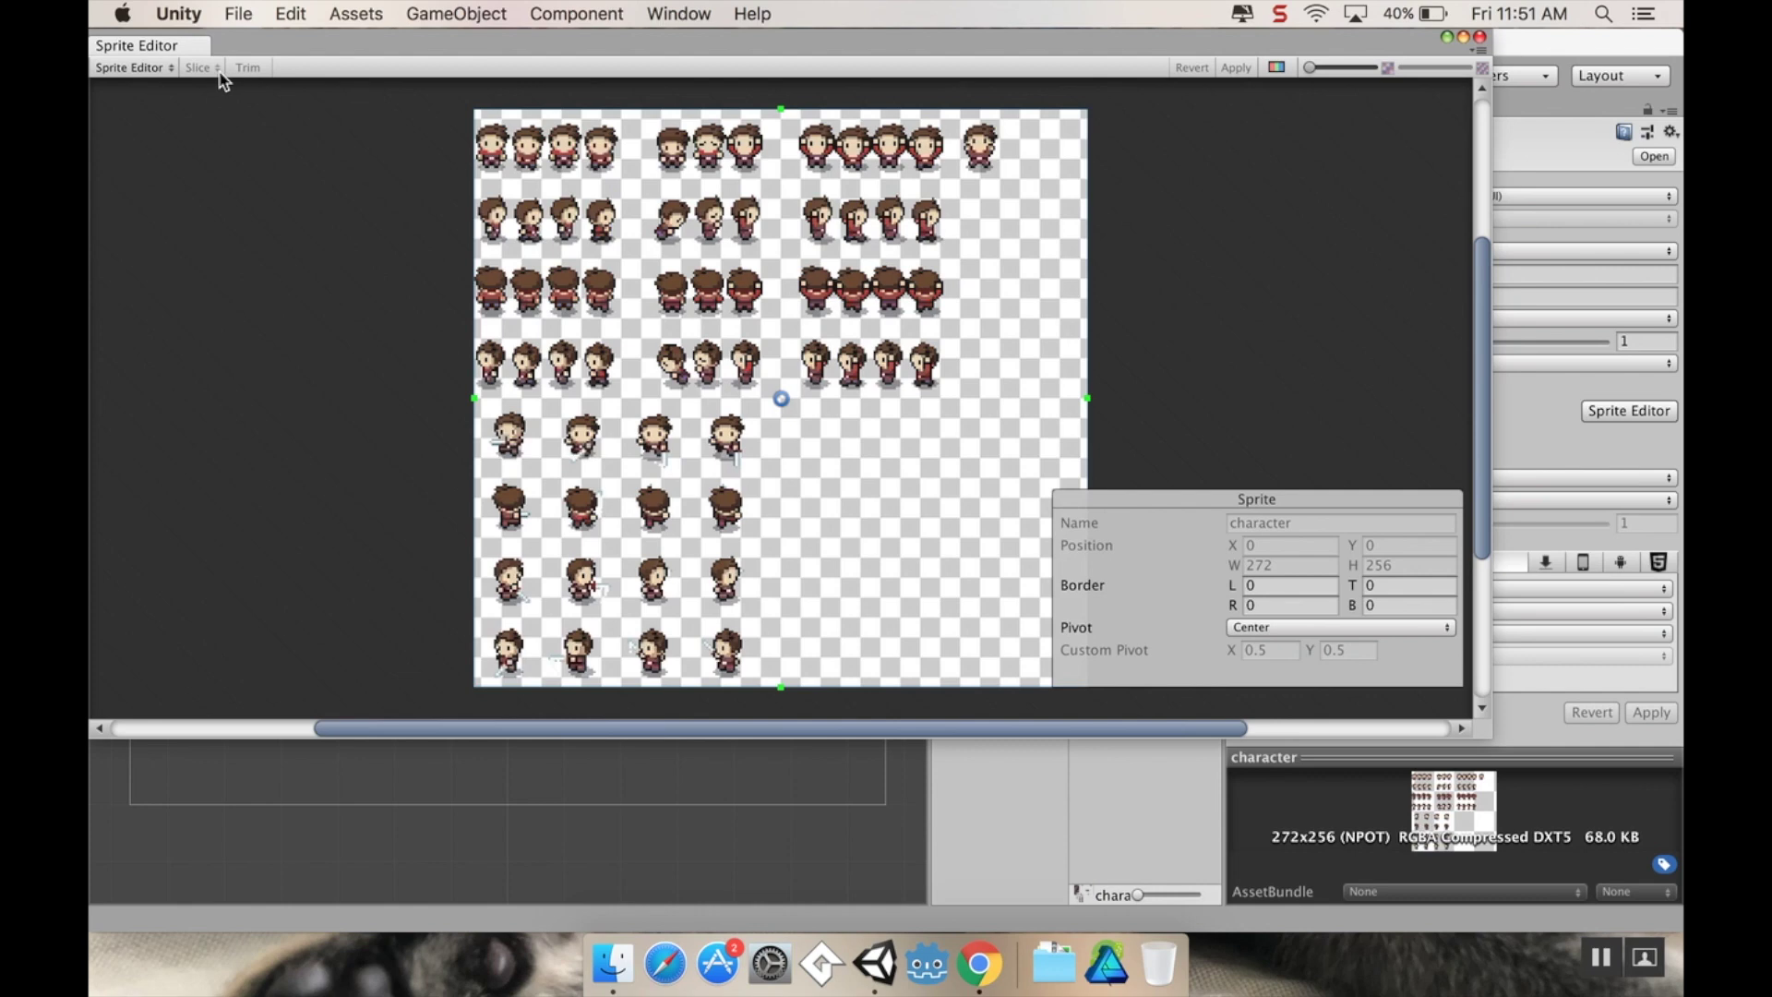
{"action": "left_click", "coordinate": [1479, 37]}
{"action": "left_click", "coordinate": [1536, 251]}
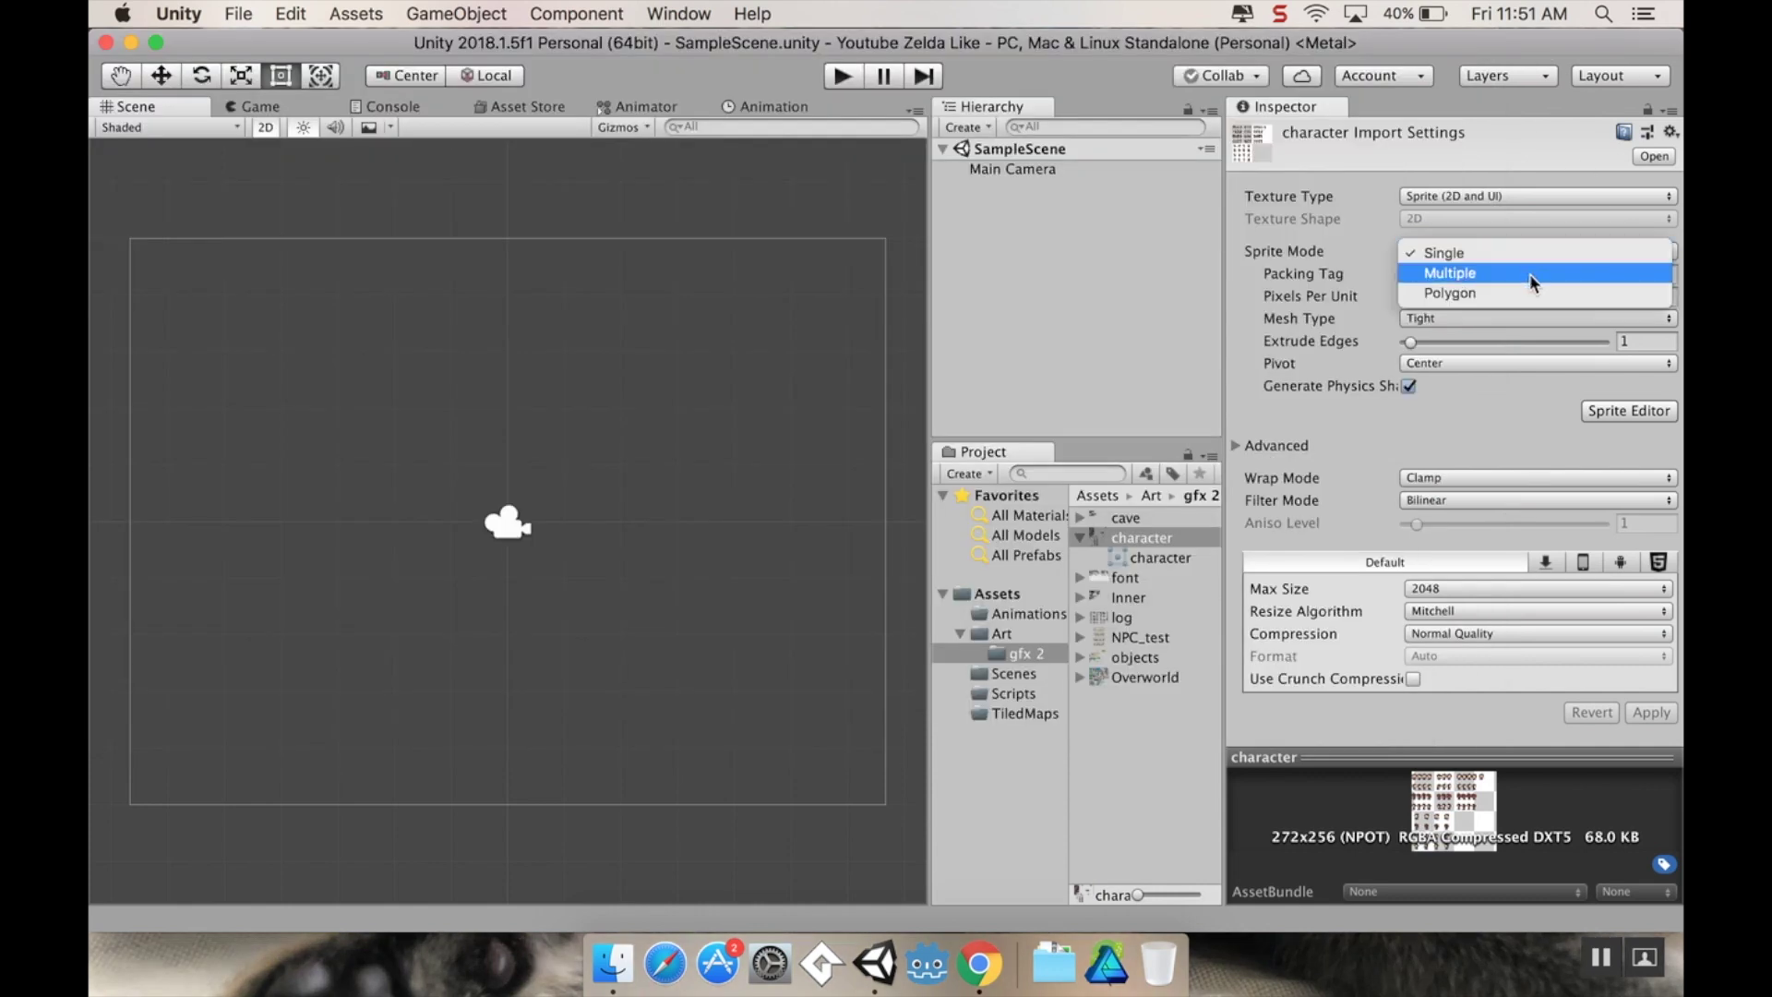
{"action": "left_click", "coordinate": [1439, 269]}
{"action": "left_click", "coordinate": [1651, 689]}
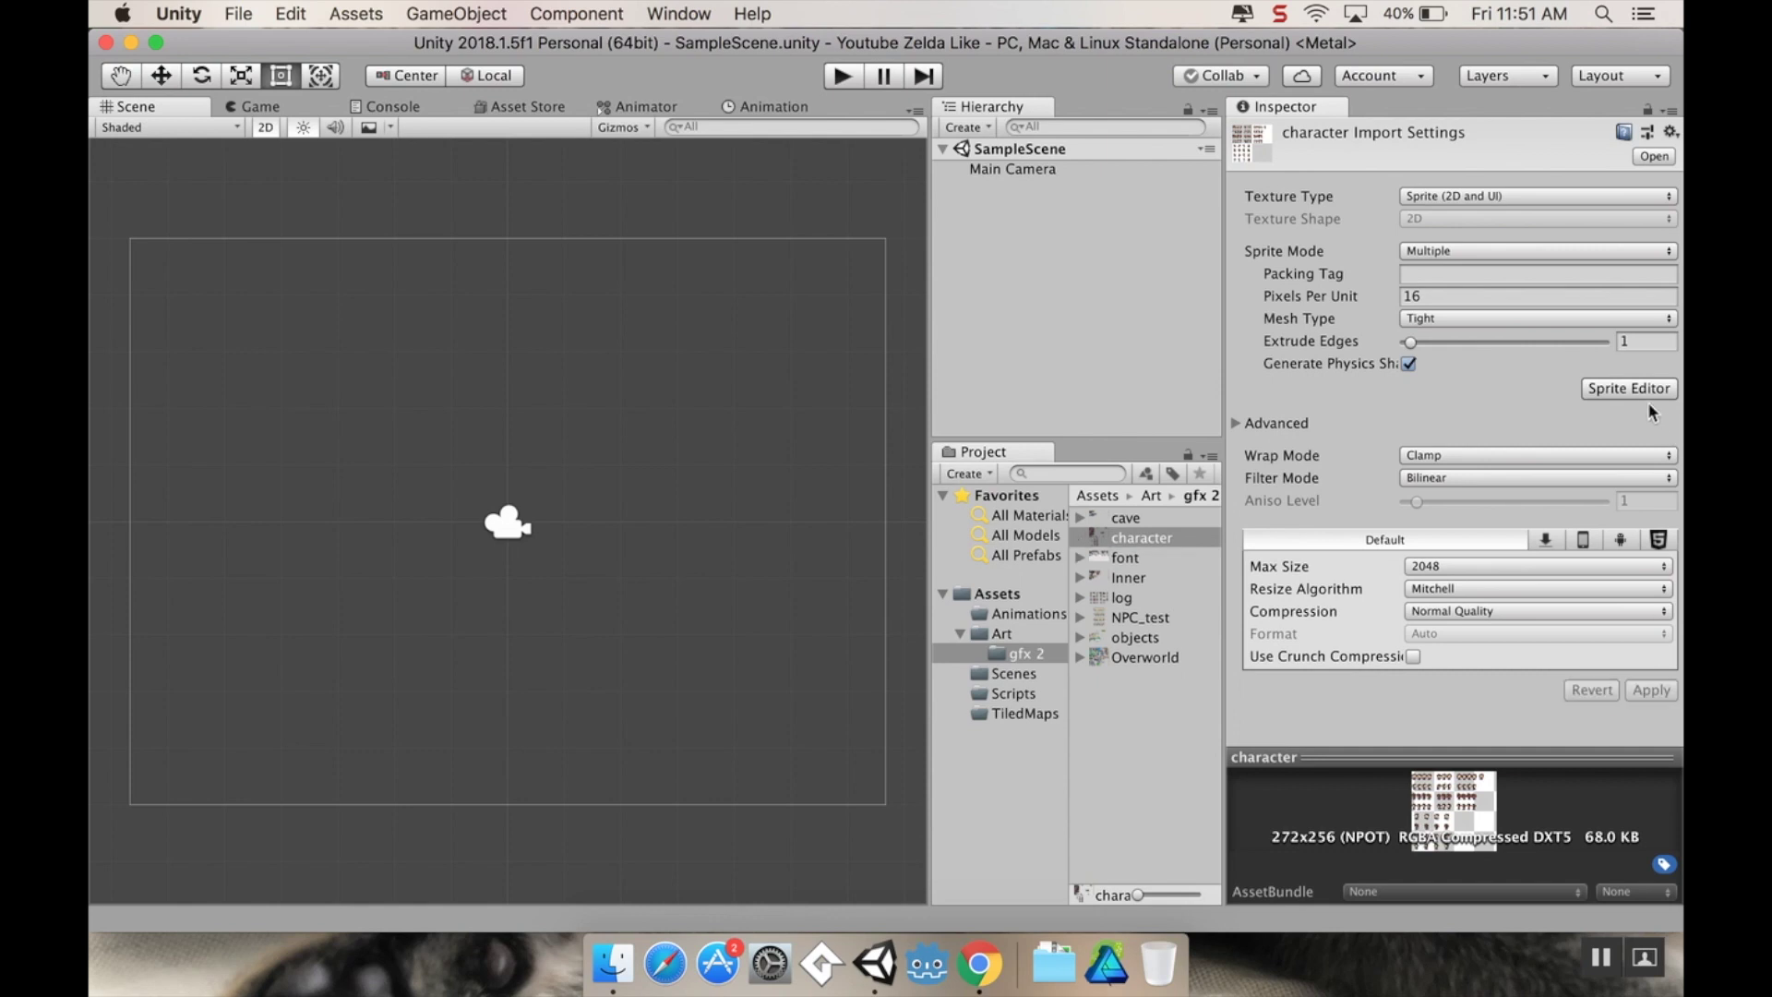
{"action": "left_click", "coordinate": [1632, 388]}
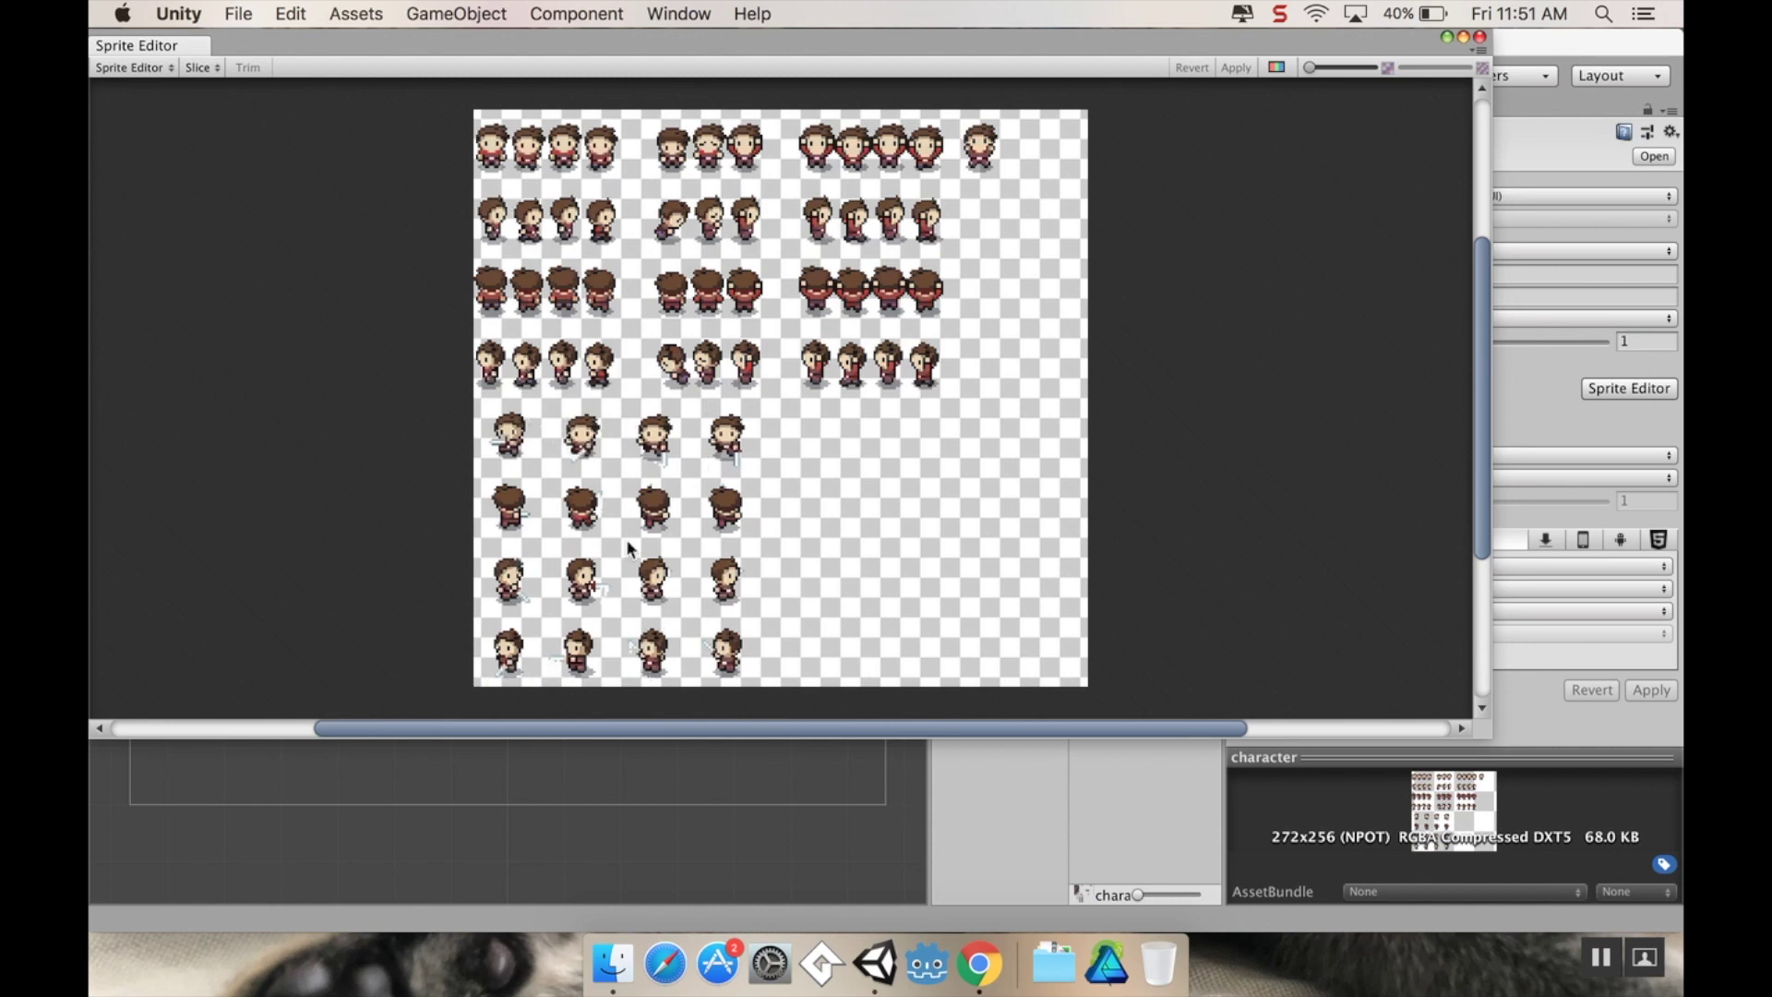
Step: Slice the character sheet with Grid By Cell Size into 16×32 cells
{"action": "left_click", "coordinate": [199, 68]}
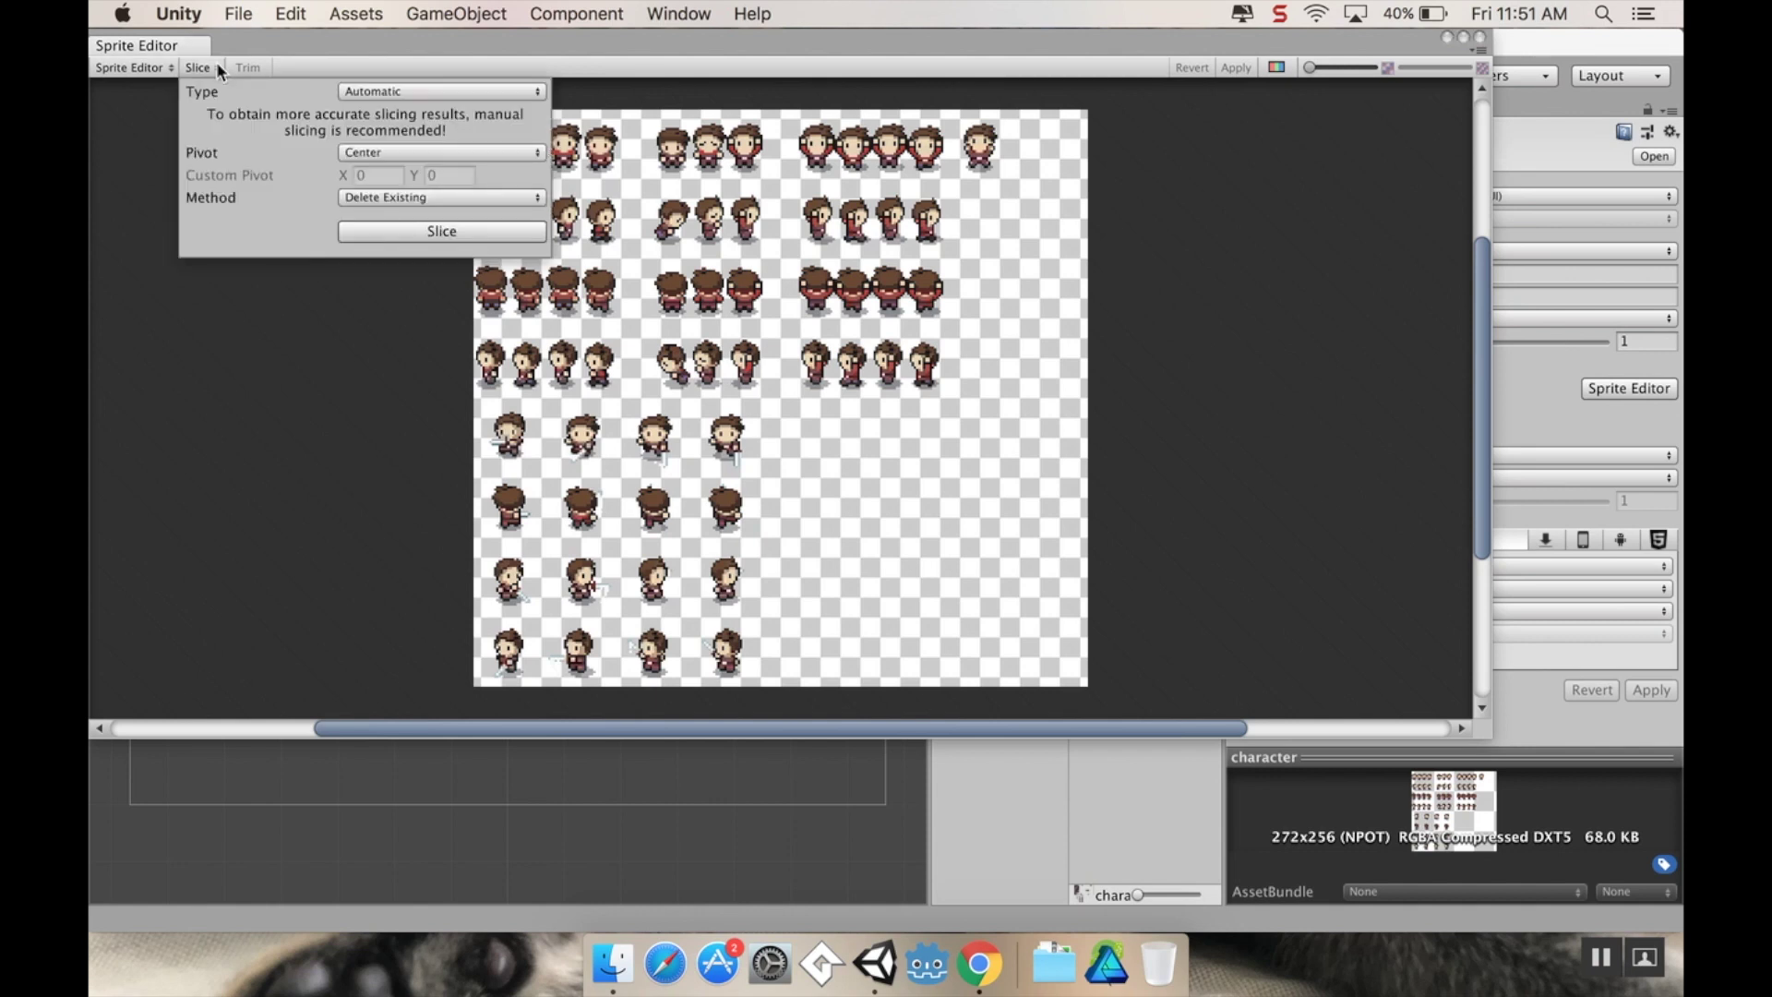
{"action": "left_click", "coordinate": [388, 88]}
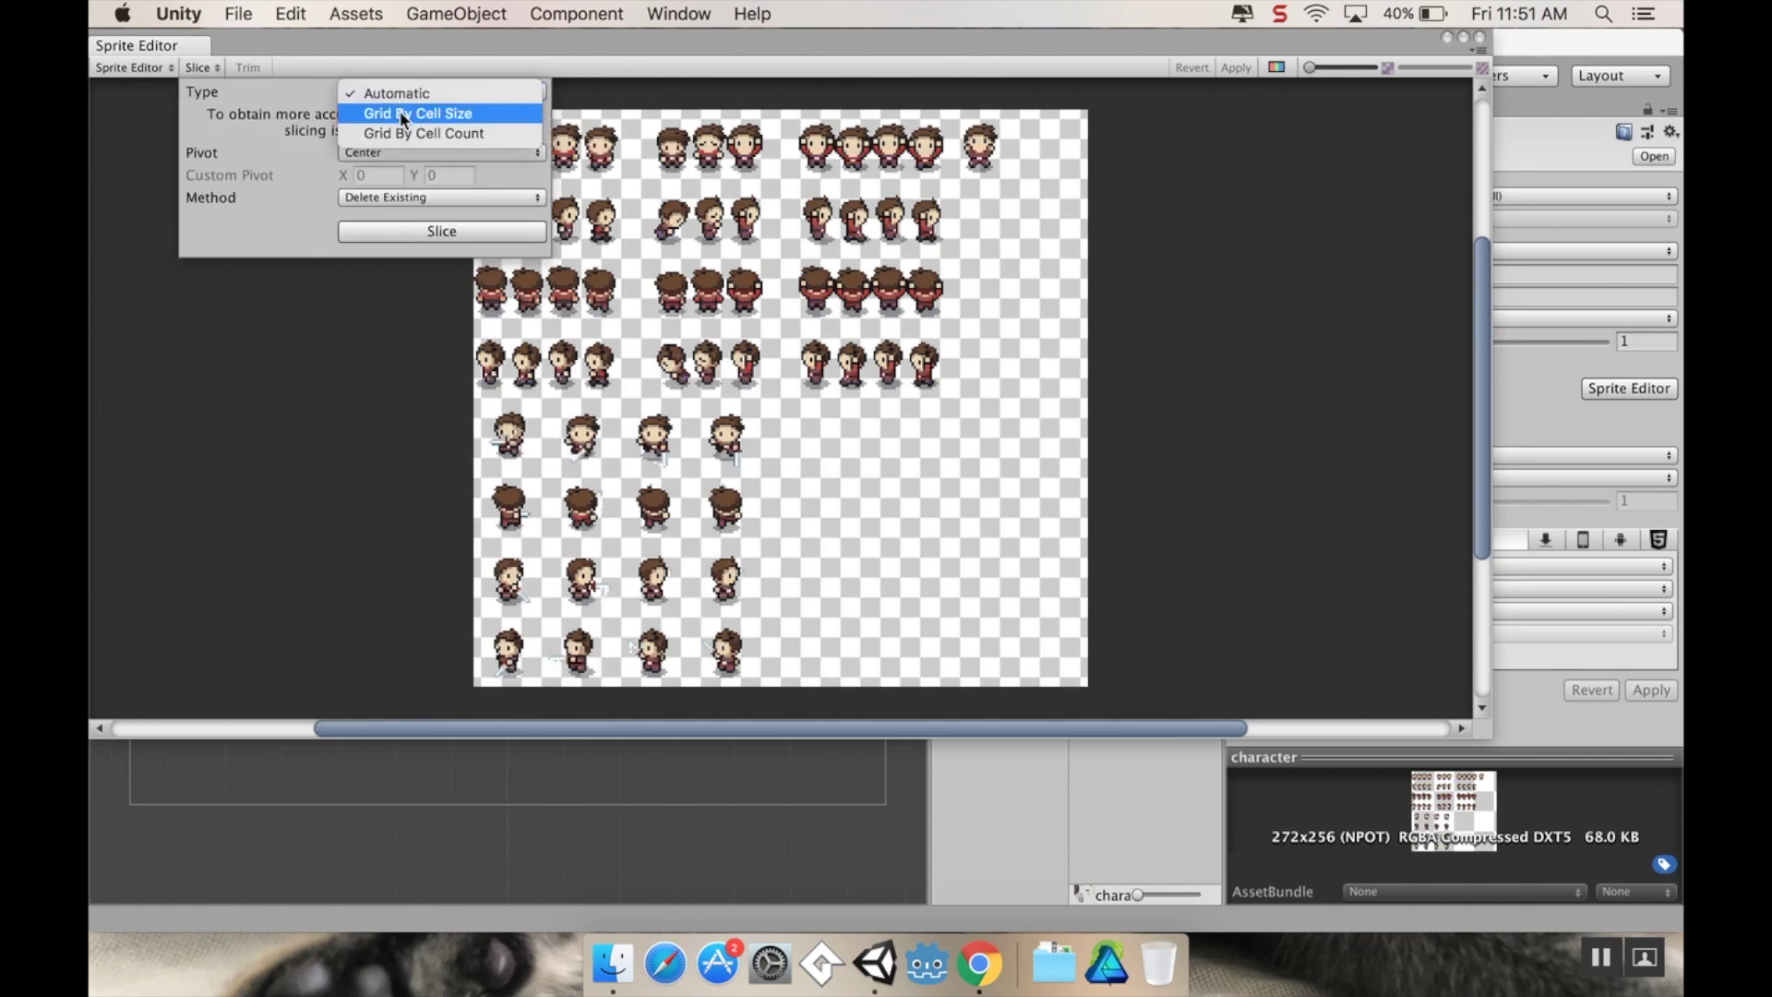
{"action": "left_click", "coordinate": [401, 112]}
{"action": "left_click", "coordinate": [392, 115]}
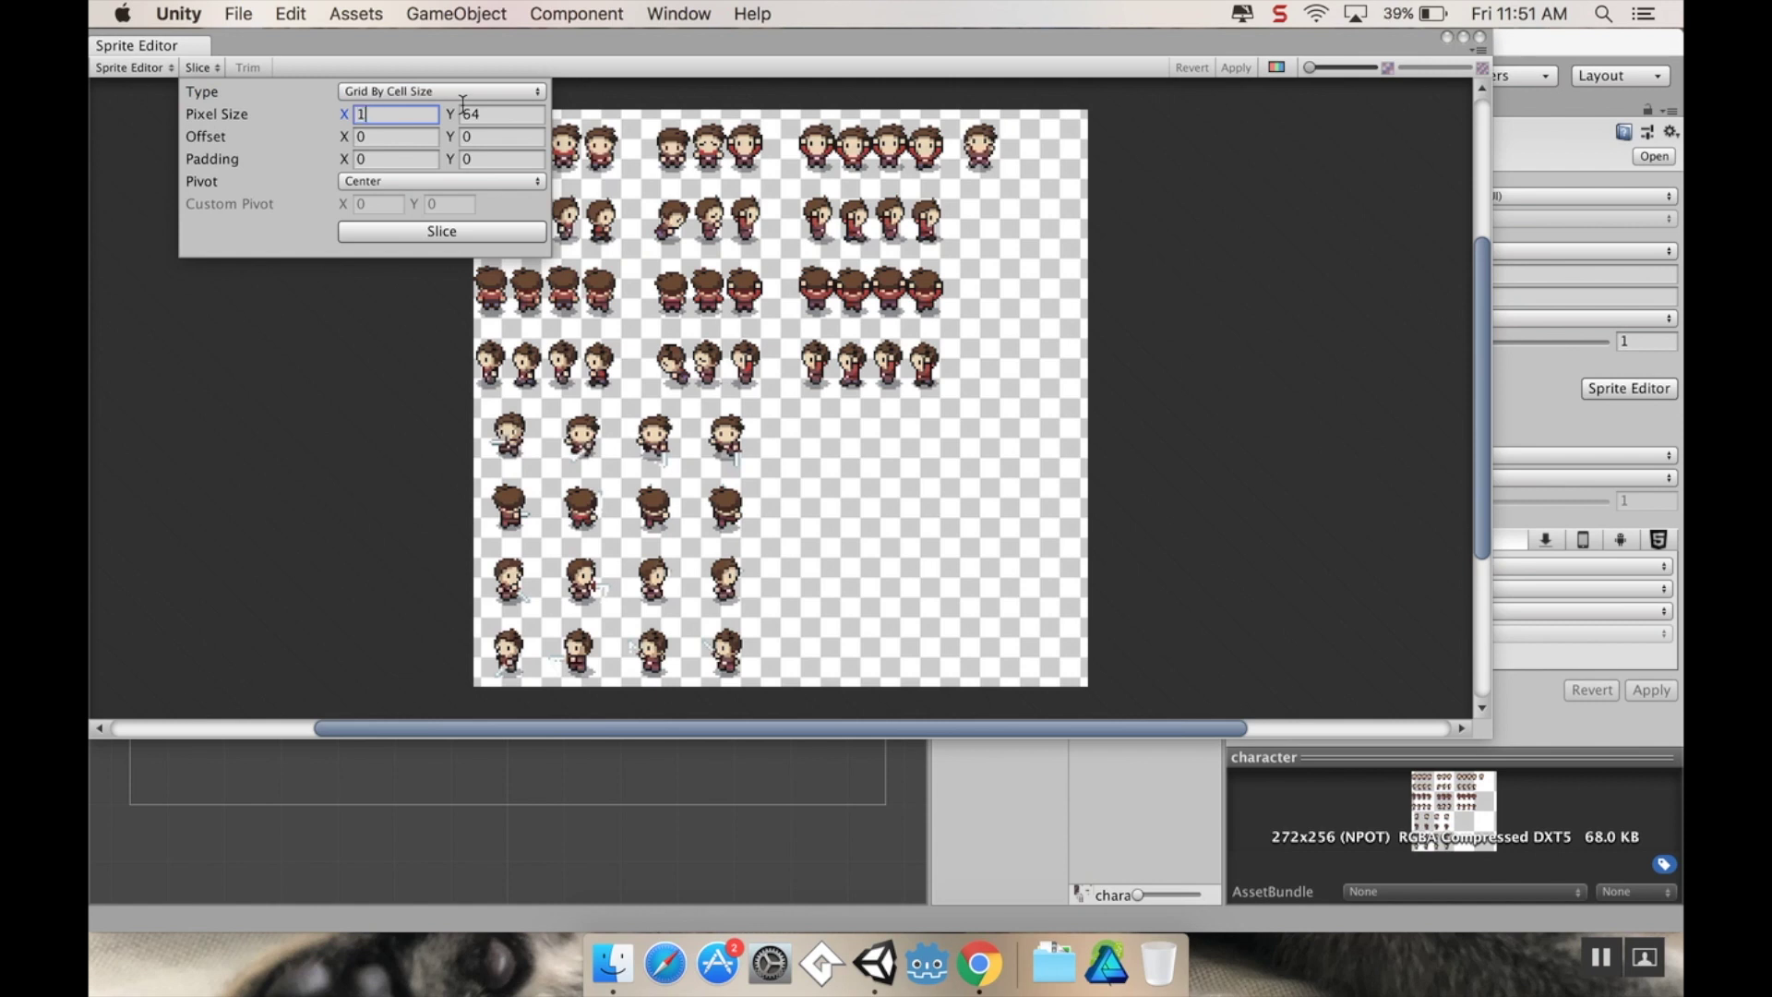
{"action": "key", "text": "Tab"}
{"action": "type", "text": "32"}
{"action": "left_click", "coordinate": [435, 232]}
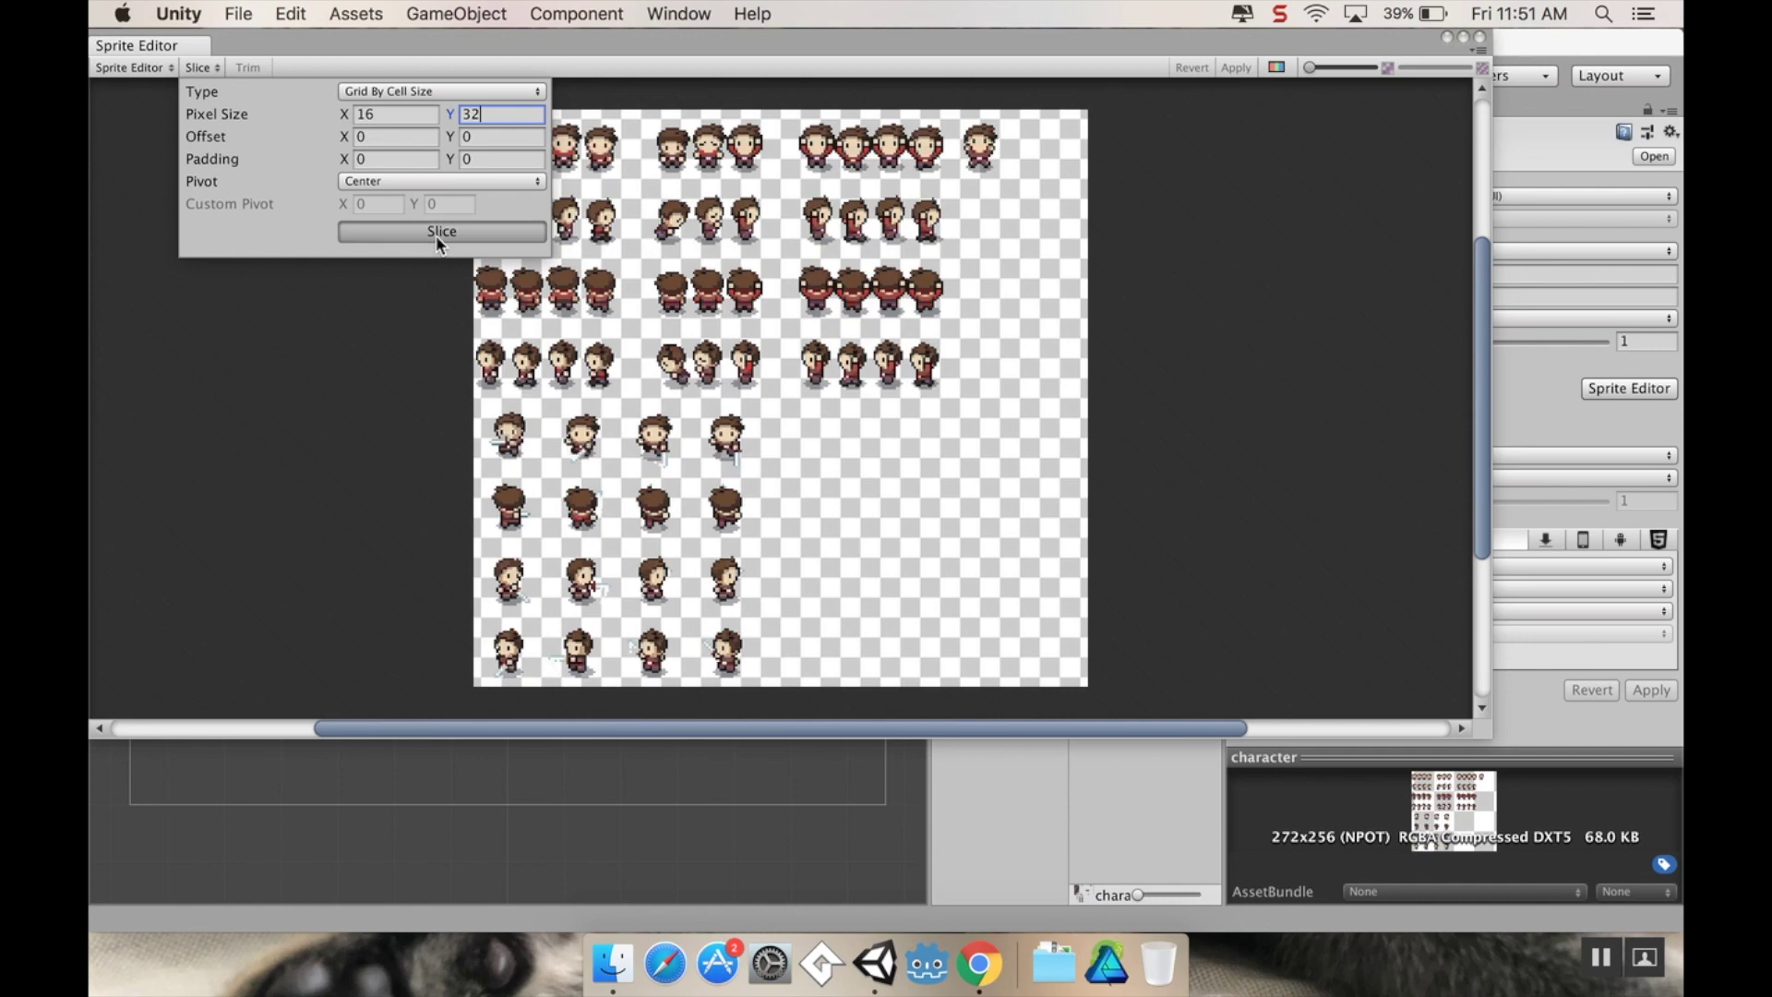
{"action": "left_click", "coordinate": [1019, 268]}
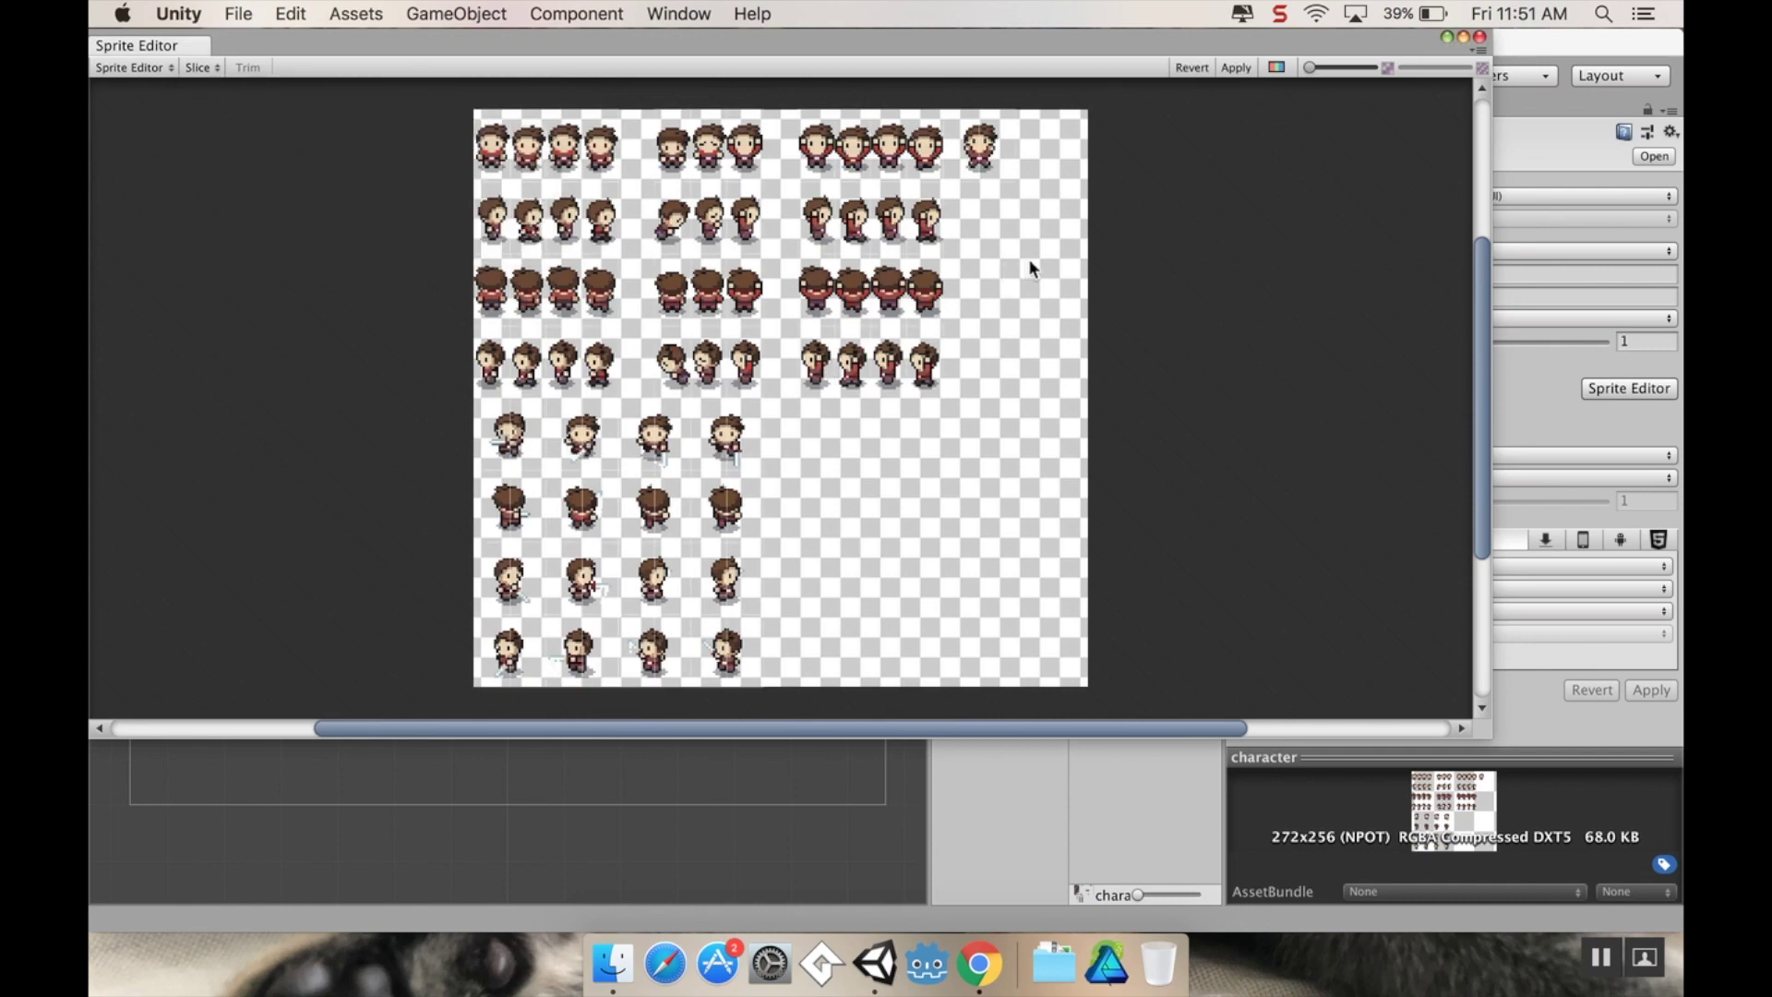
Step: Check the character_0 to character_12 slices, apply them, and close the Sprite Editor
{"action": "middle_click_drag", "start_coordinate": [567, 197], "coordinate": [665, 295]}
{"action": "scroll", "coordinate": [668, 293], "scroll_direction": "up", "scroll_amount": 10}
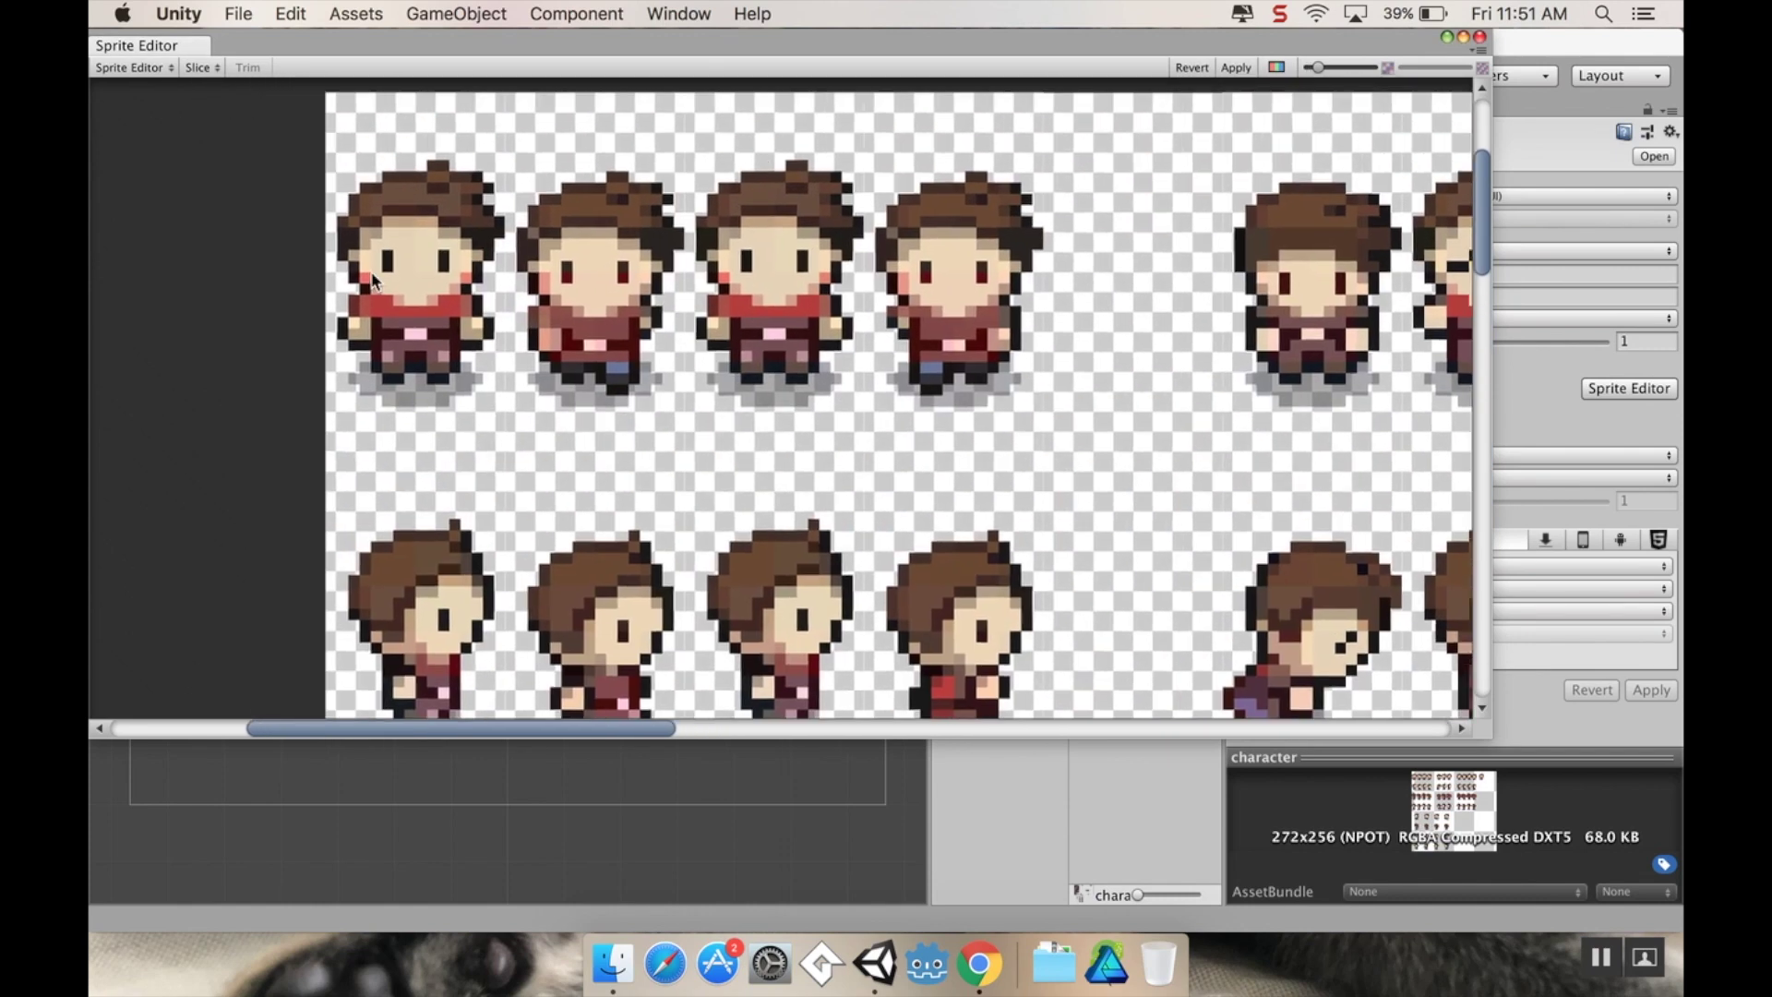
{"action": "left_click", "coordinate": [387, 268]}
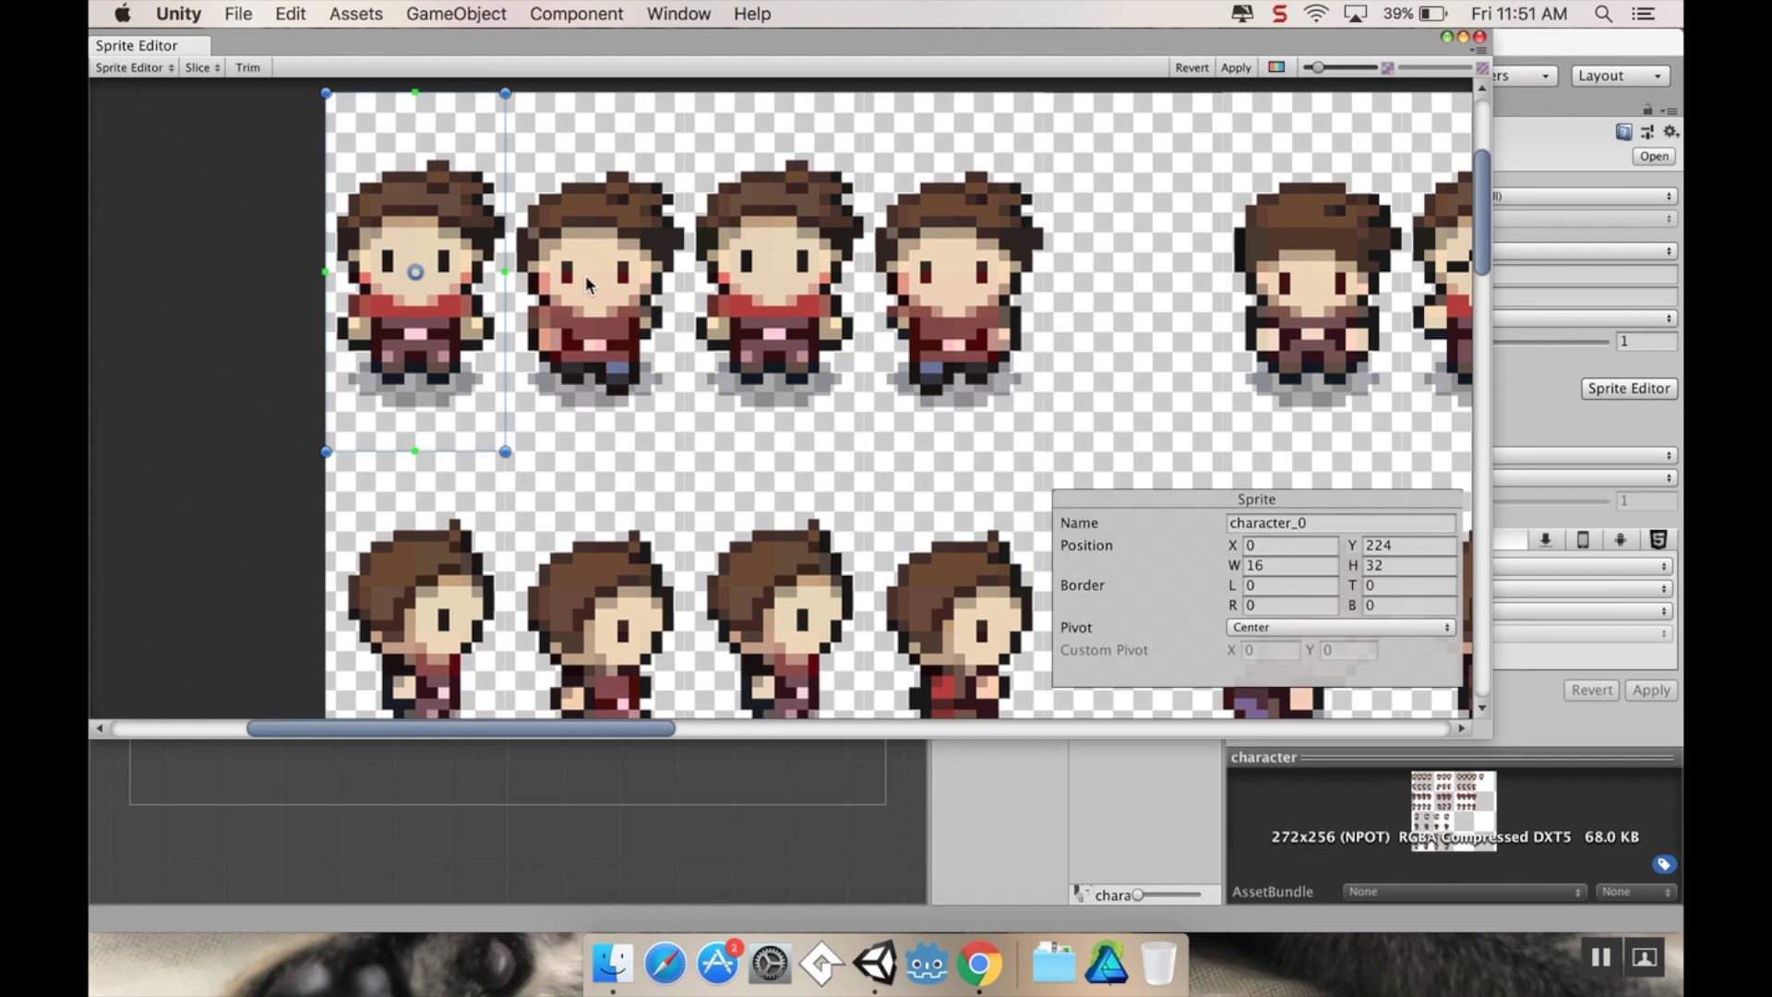
{"action": "left_click", "coordinate": [589, 275]}
{"action": "left_click", "coordinate": [781, 305]}
{"action": "left_click", "coordinate": [1013, 314]}
{"action": "scroll", "coordinate": [1012, 314], "scroll_direction": "right", "scroll_amount": 15}
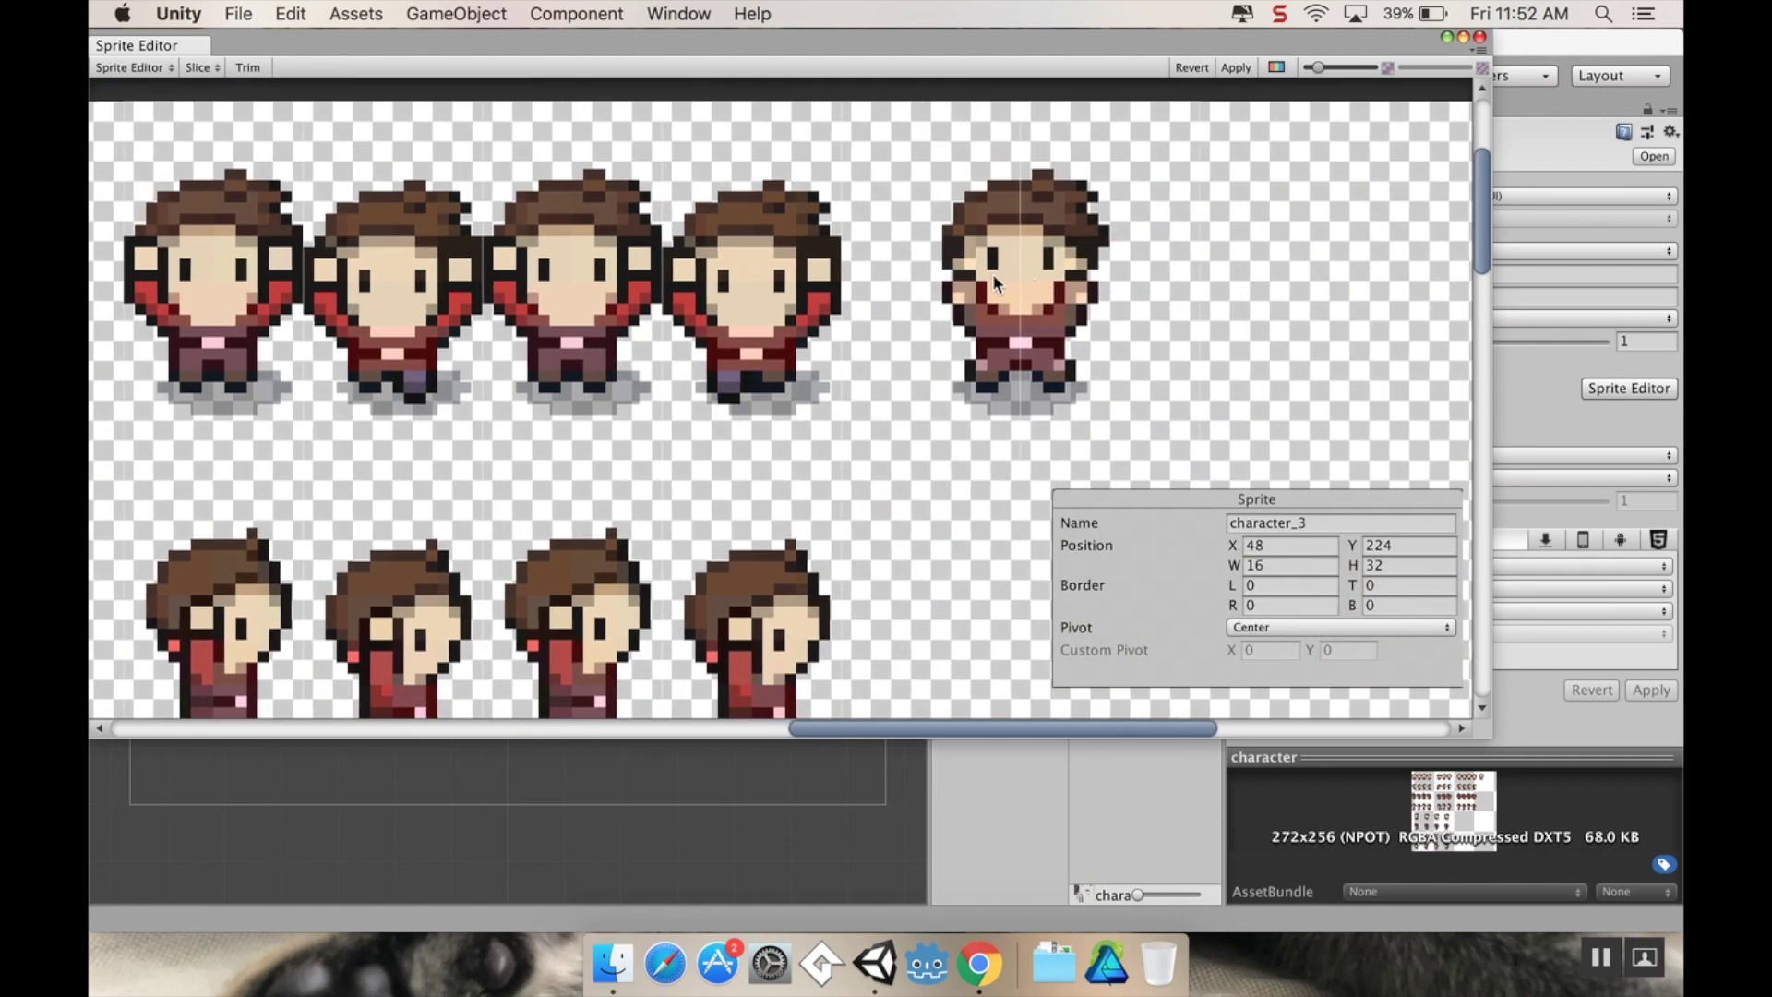
{"action": "left_click", "coordinate": [993, 274]}
{"action": "left_click", "coordinate": [1066, 277]}
{"action": "scroll", "coordinate": [753, 263], "scroll_direction": "down", "scroll_amount": 10}
{"action": "scroll", "coordinate": [753, 263], "scroll_direction": "left", "scroll_amount": 3}
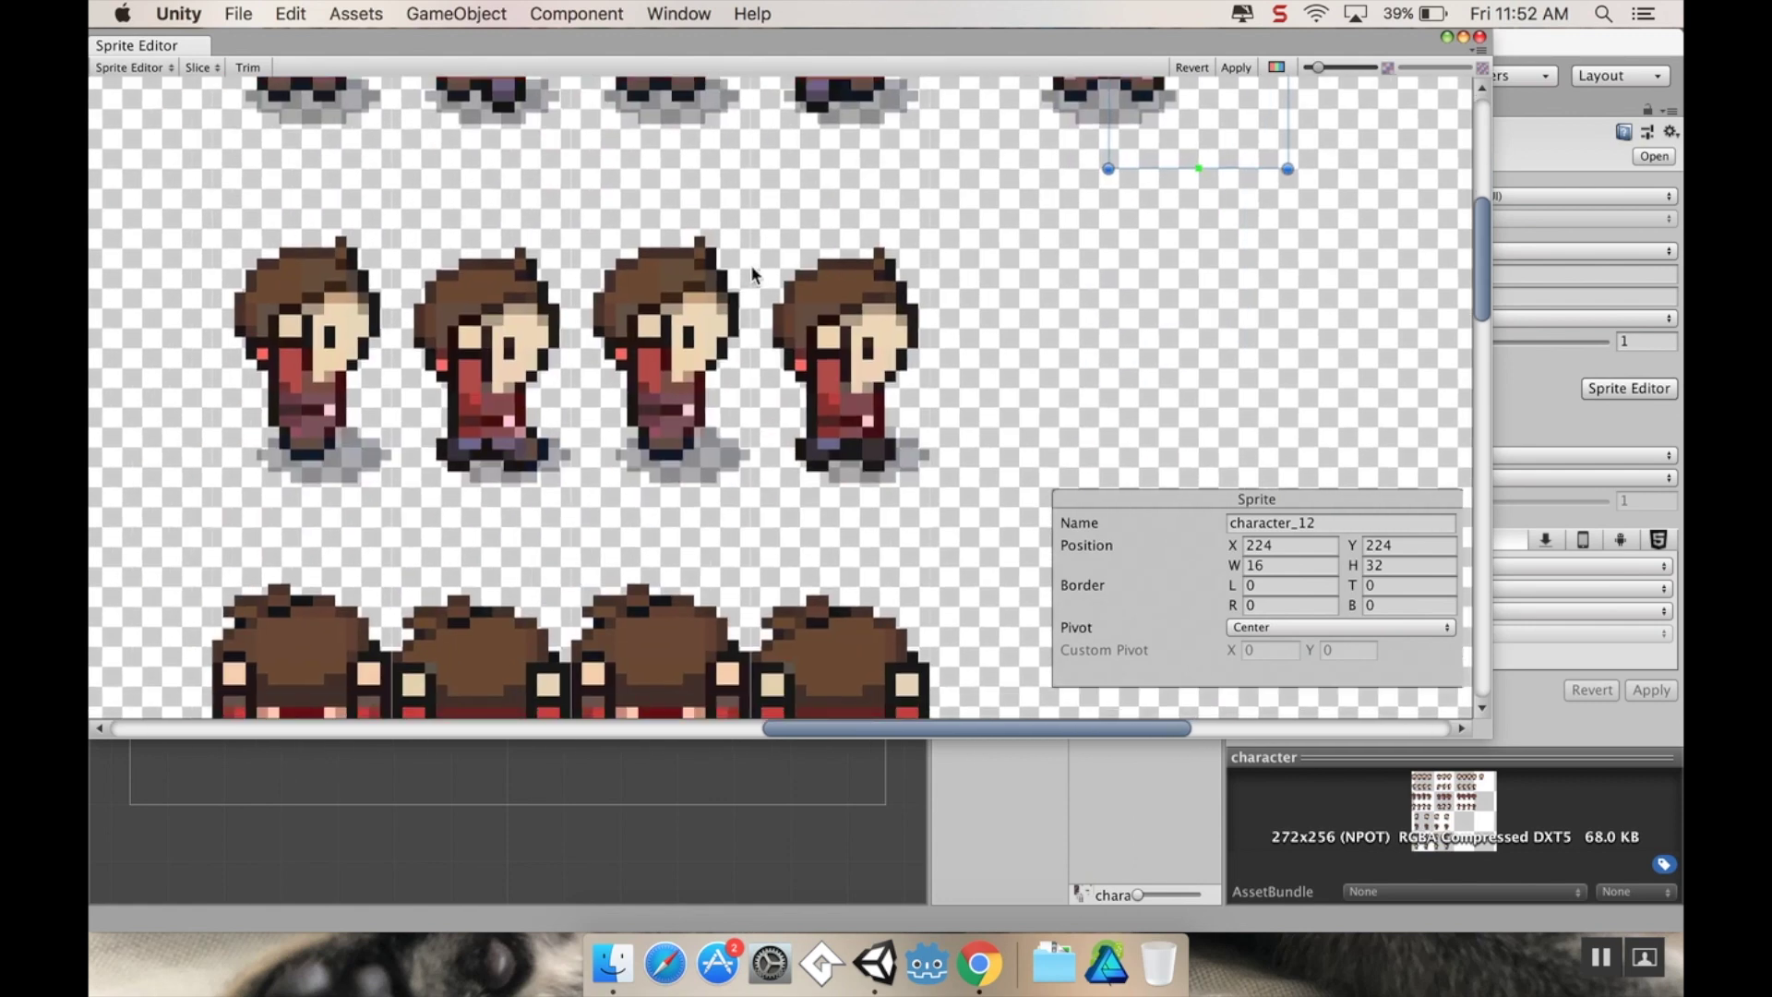
{"action": "scroll", "coordinate": [753, 263], "scroll_direction": "down", "scroll_amount": 5}
{"action": "scroll", "coordinate": [753, 263], "scroll_direction": "left", "scroll_amount": 4}
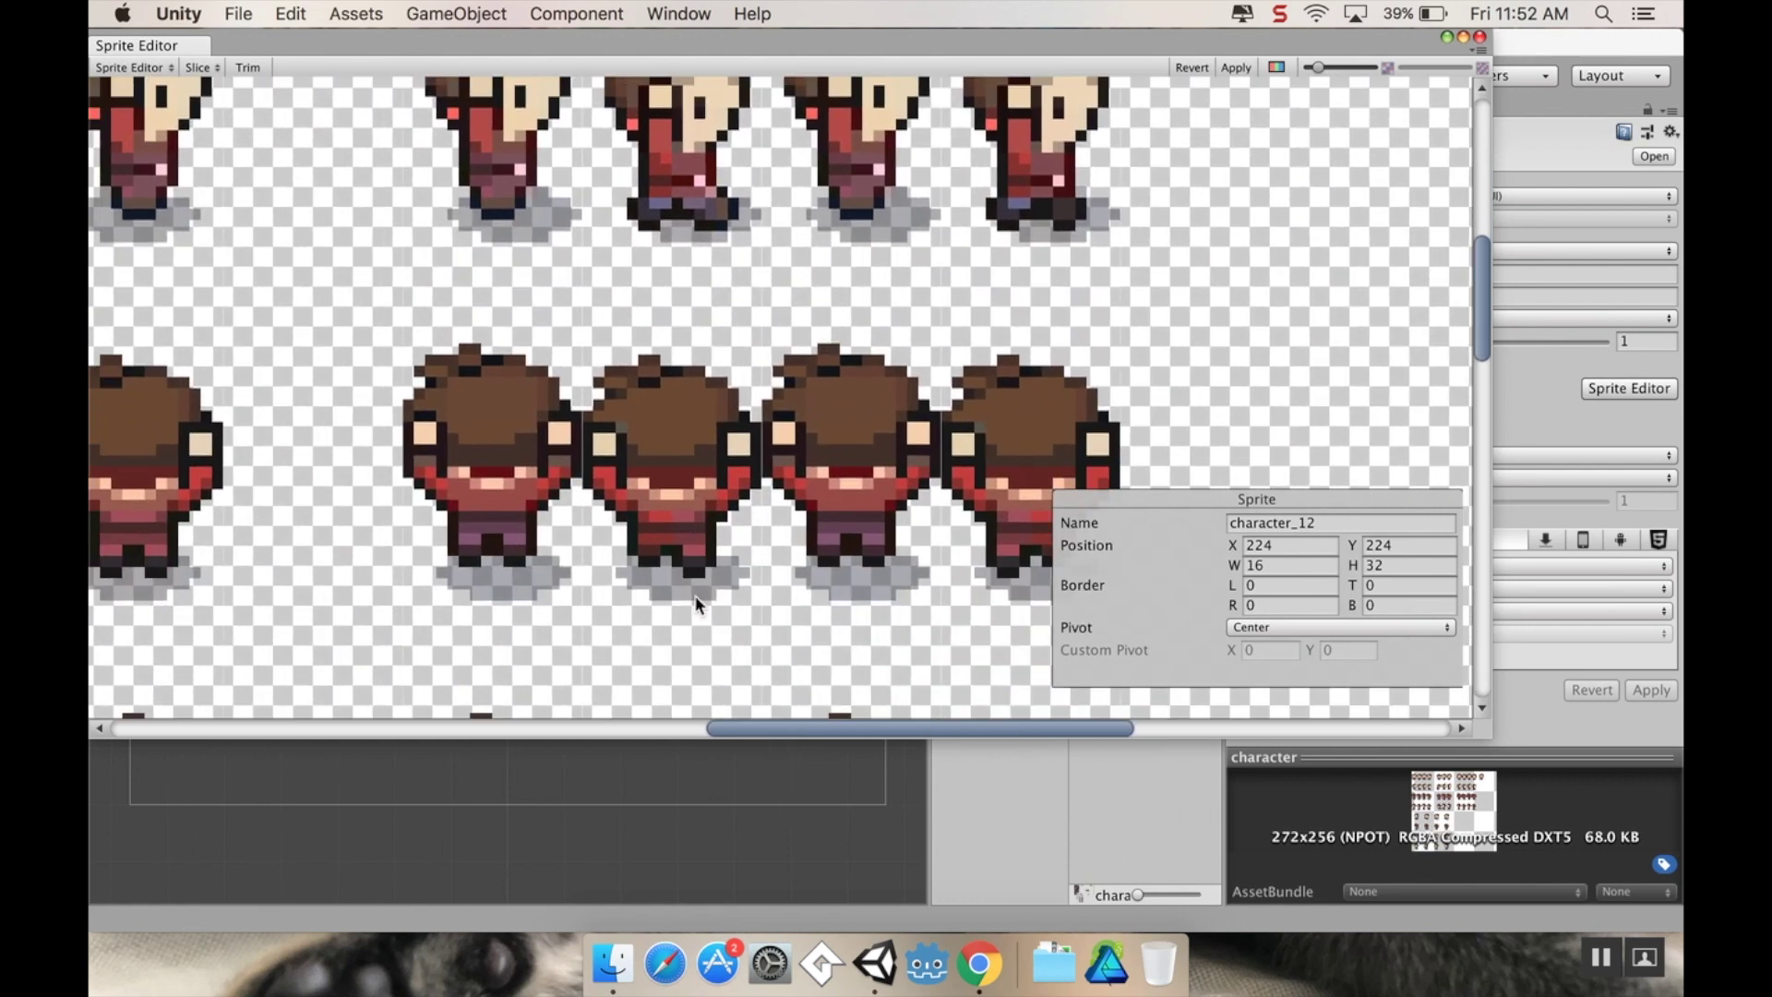
{"action": "left_click", "coordinate": [1234, 67]}
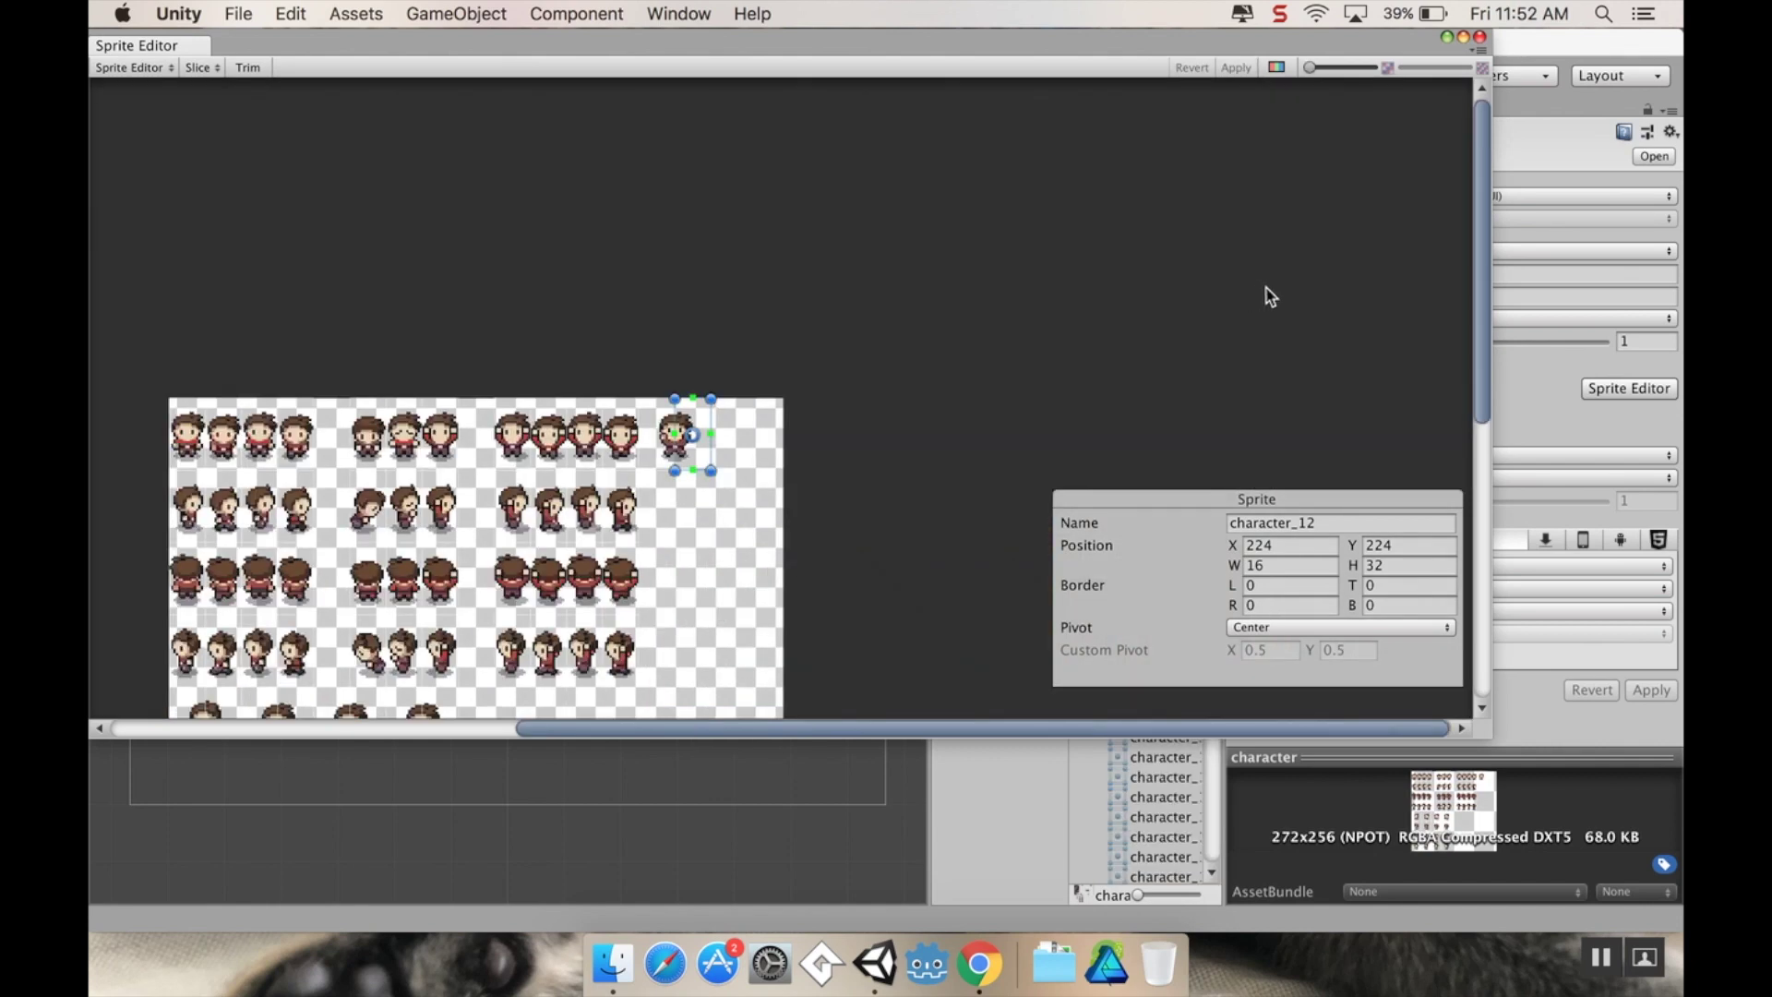
{"action": "left_click", "coordinate": [1480, 38]}
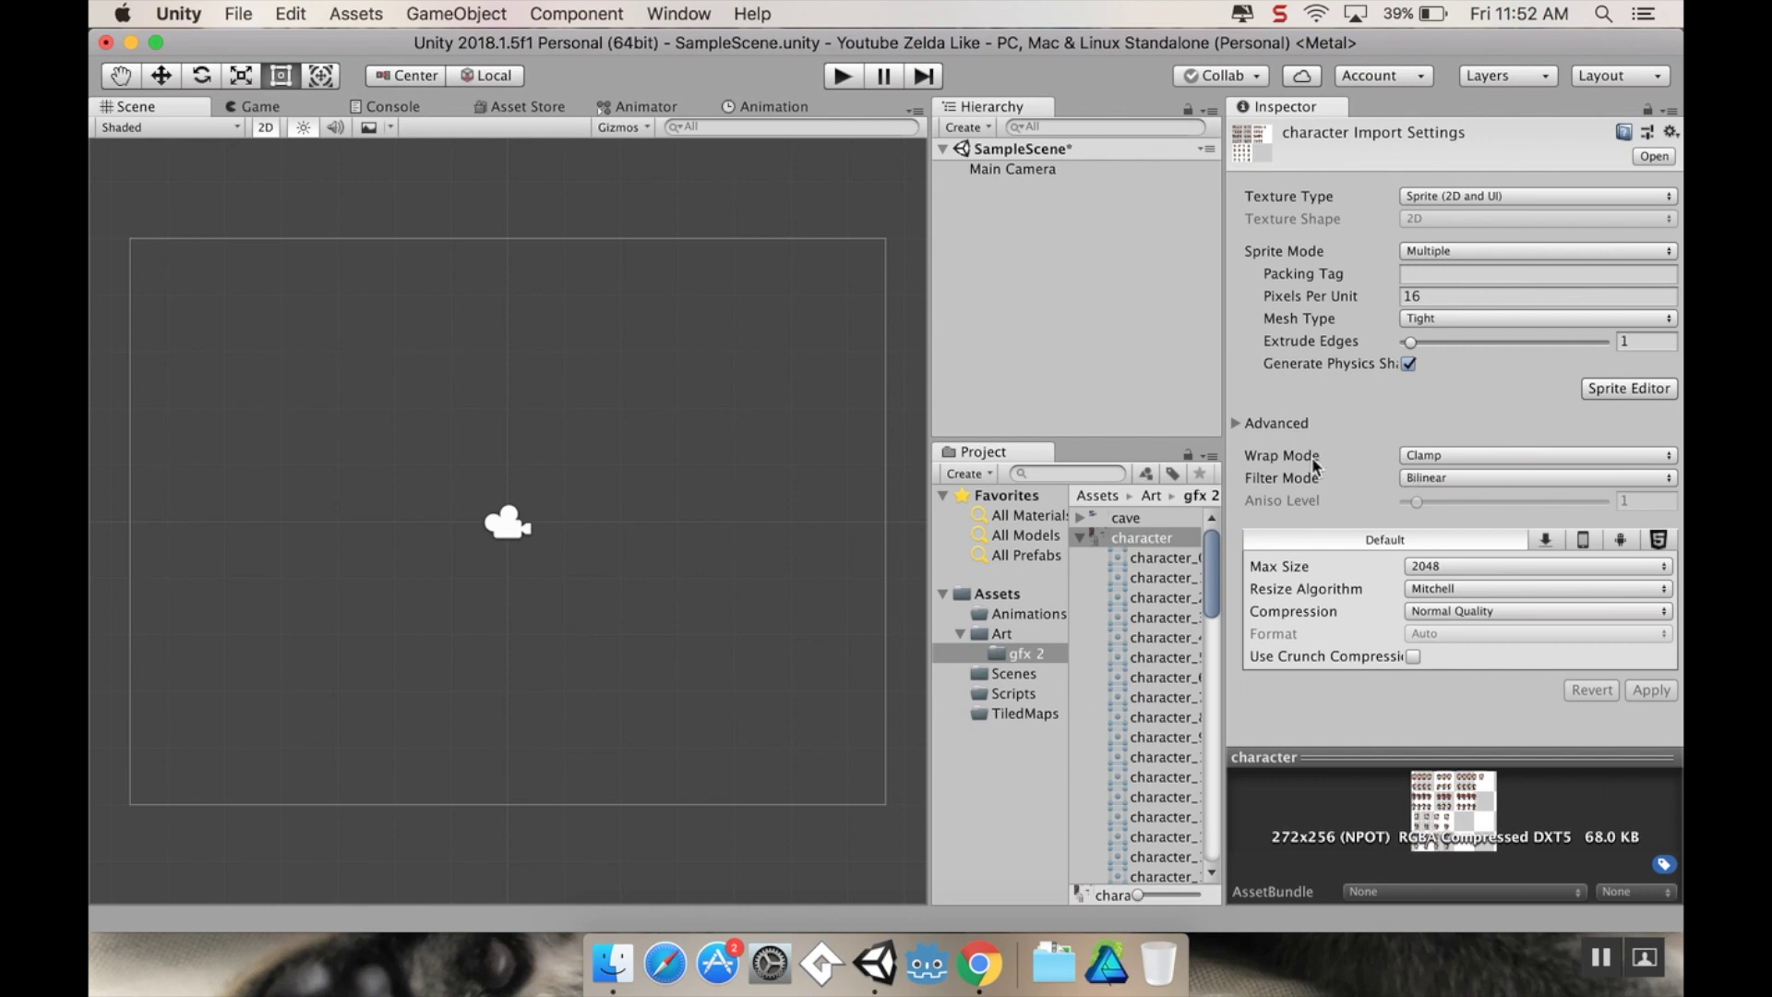
Step: Set the character sheet to Point (no filter) and High Quality compression, and apply
{"action": "left_click", "coordinate": [1532, 477]}
{"action": "left_click", "coordinate": [1535, 459]}
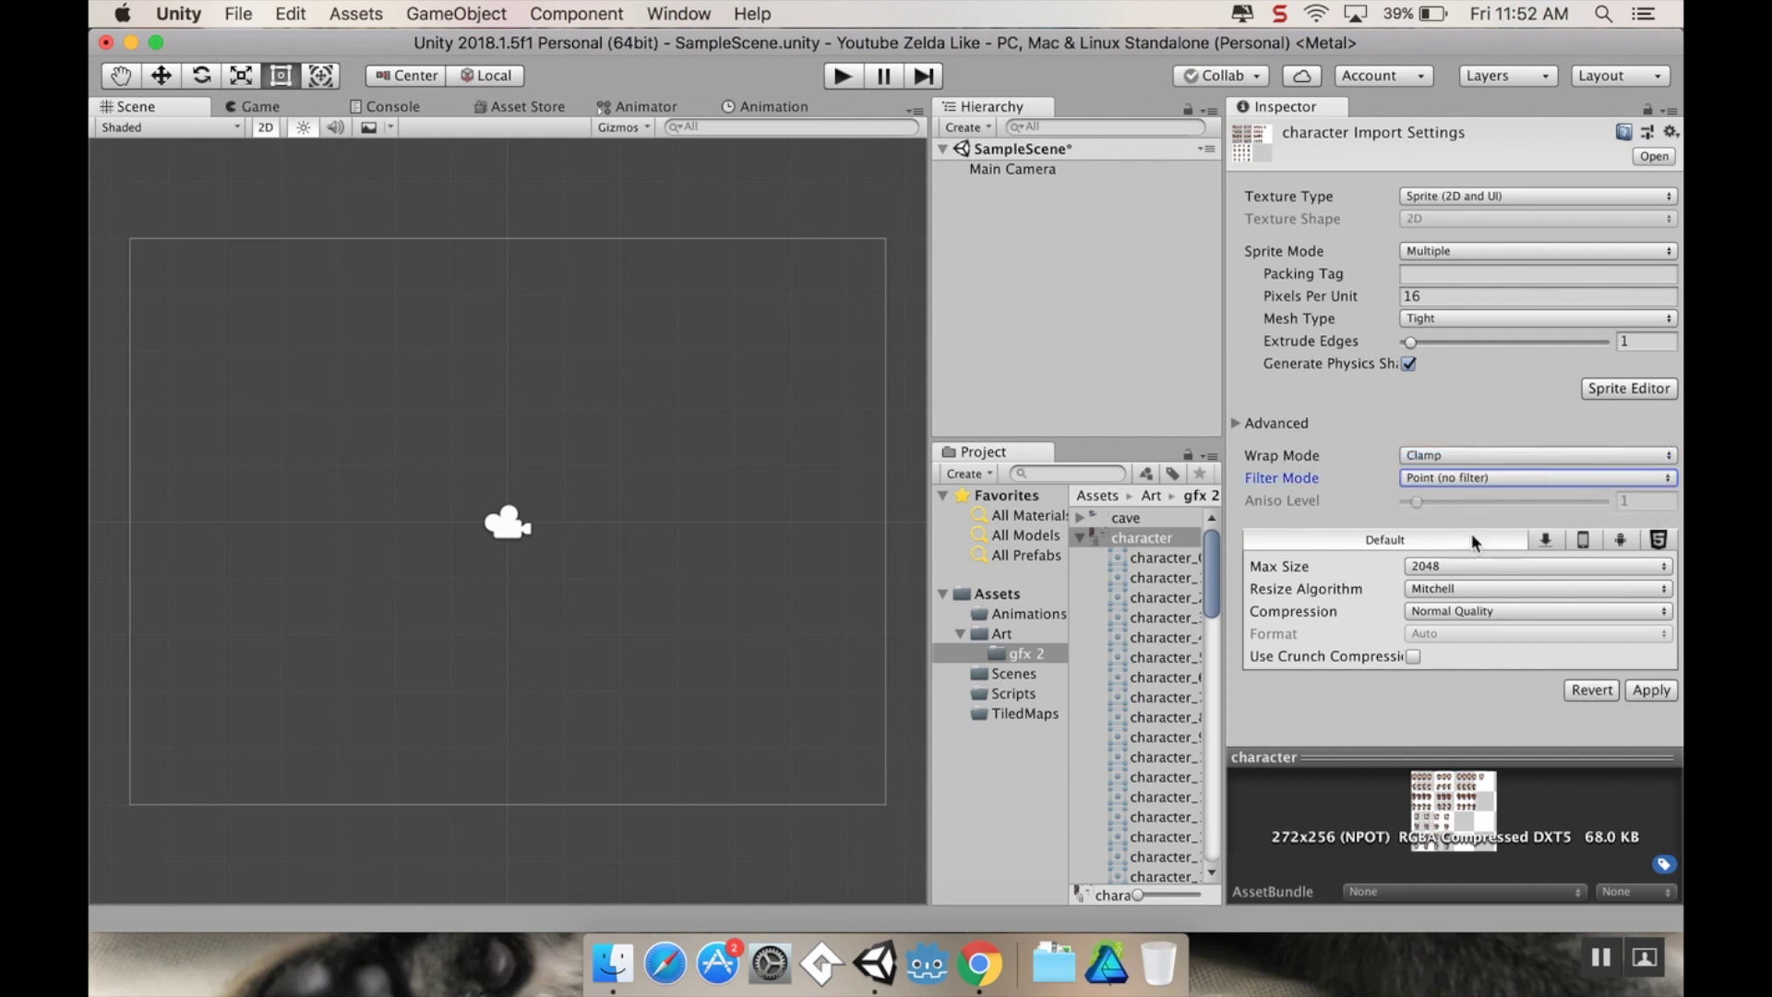
{"action": "left_click", "coordinate": [1449, 611]}
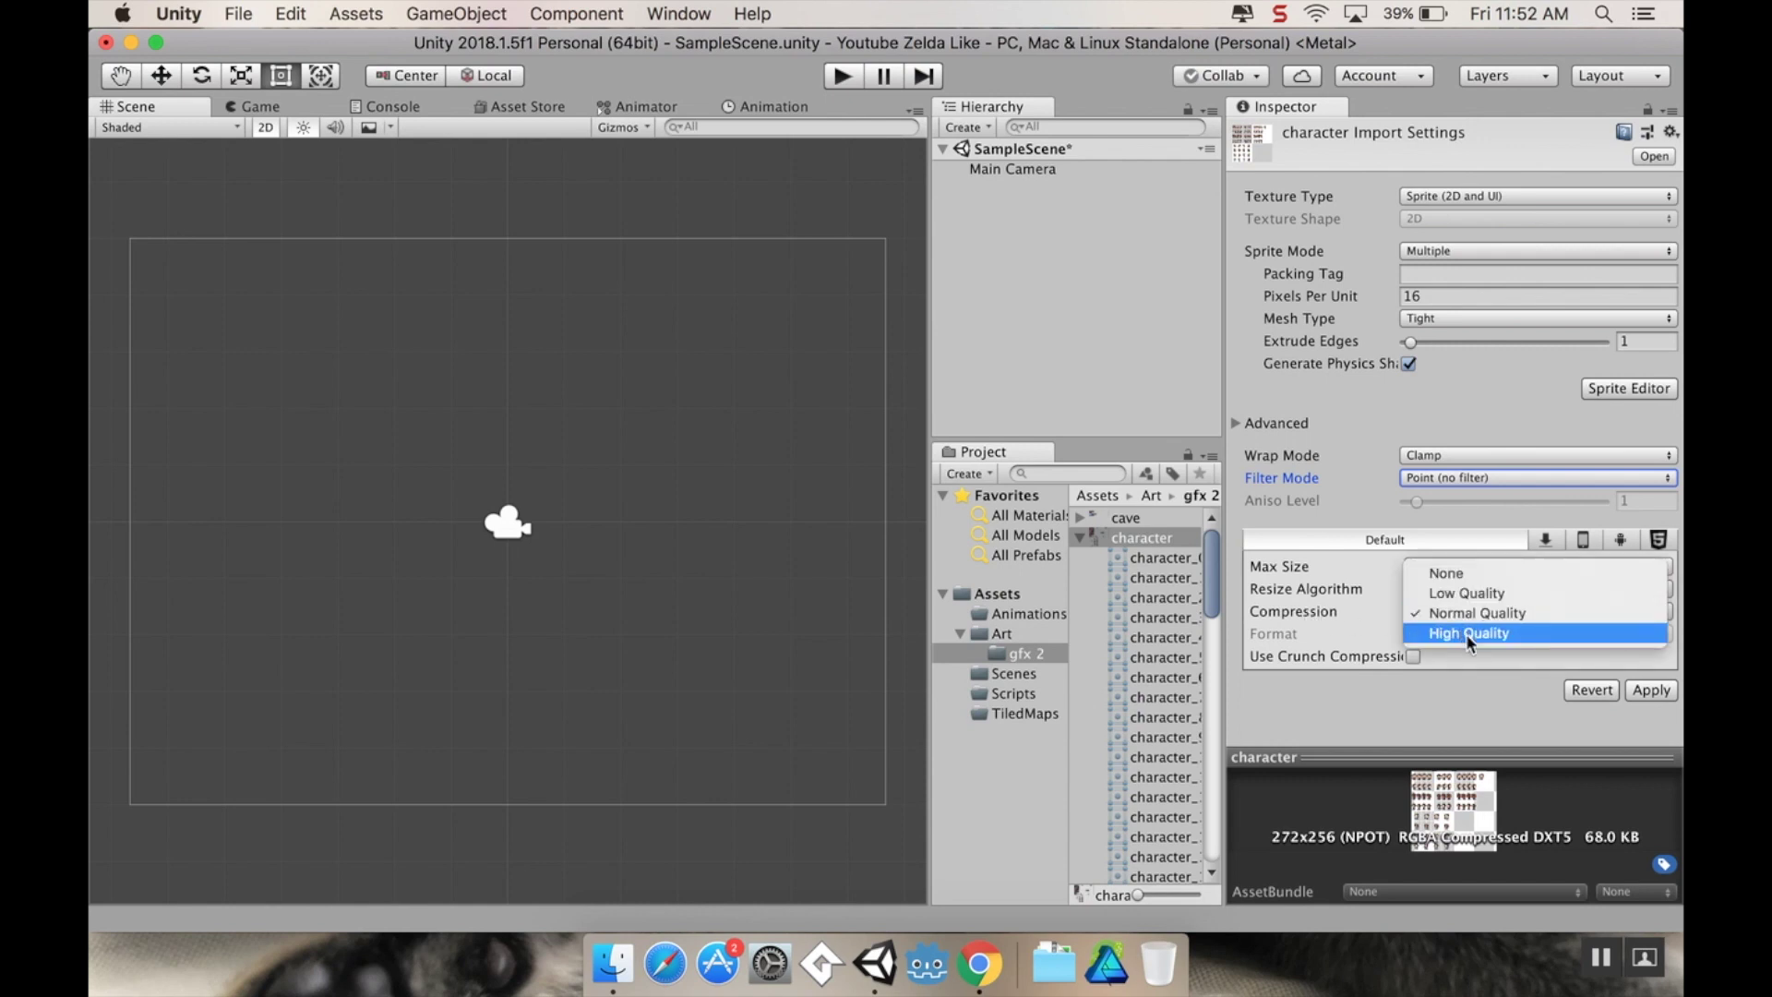
{"action": "left_click", "coordinate": [1465, 633]}
{"action": "left_click", "coordinate": [1648, 689]}
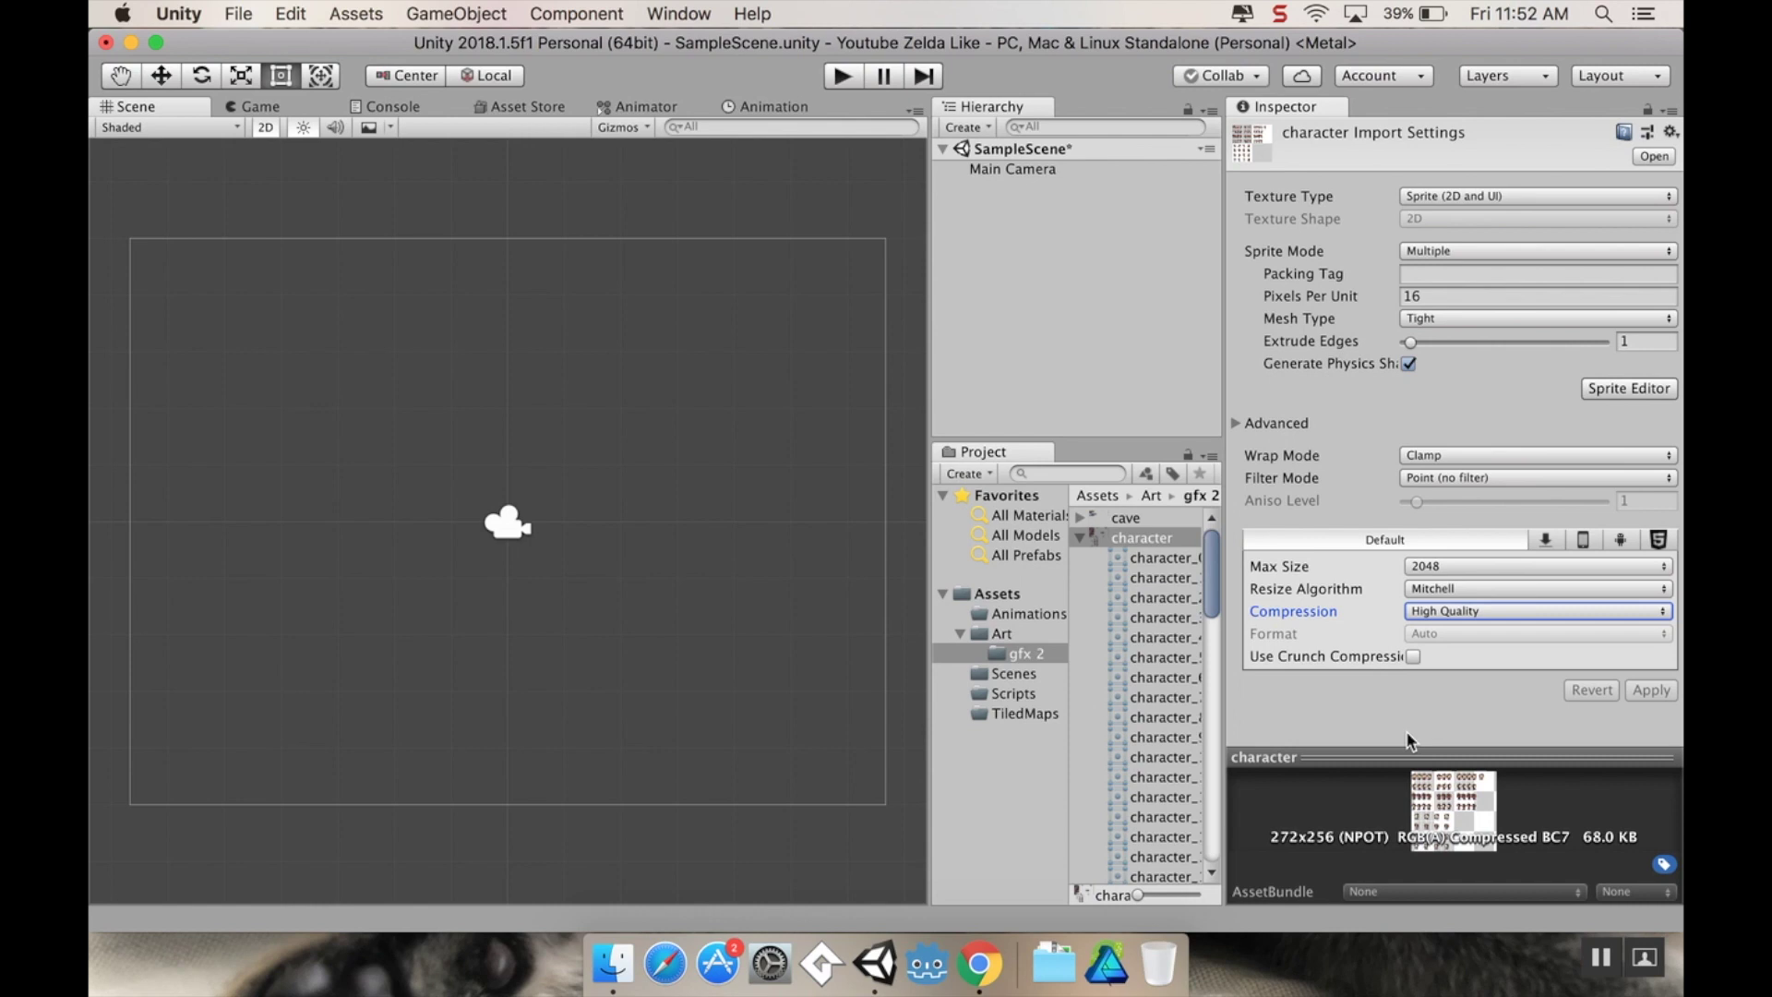
{"action": "left_click", "coordinate": [1153, 558]}
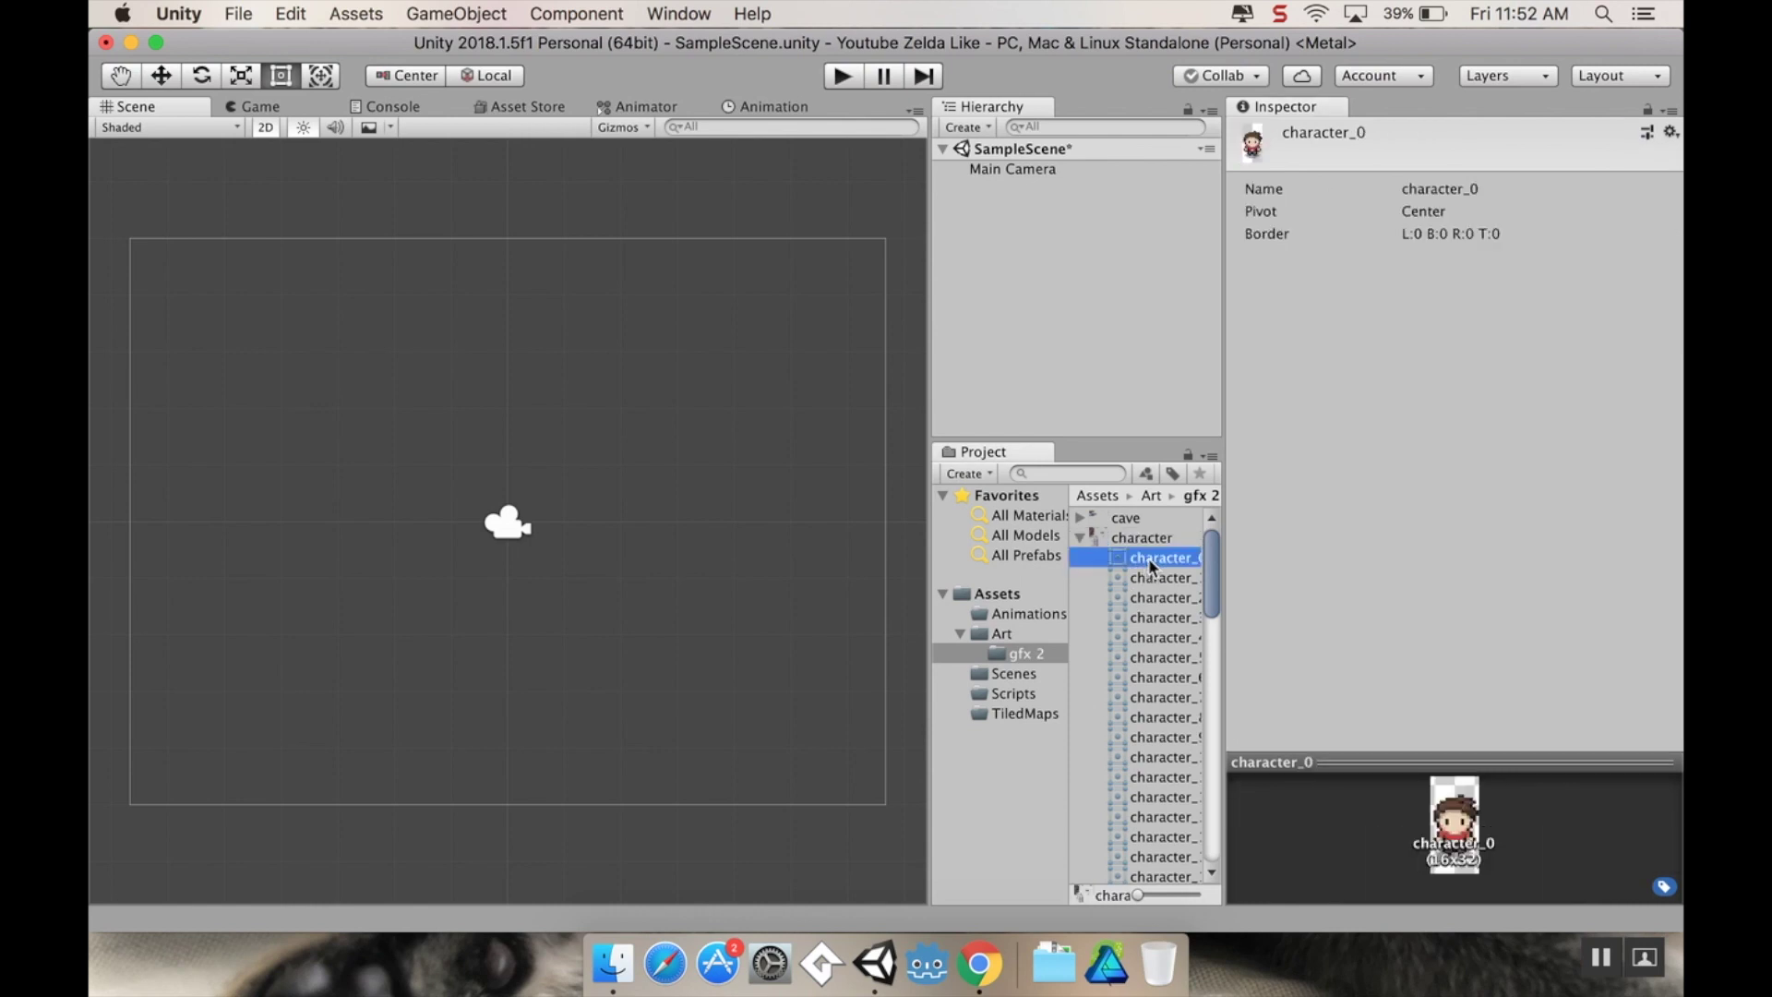
Step: Drop the character_0 sprite into the scene and rename its object Player
{"action": "left_click_drag", "start_coordinate": [1148, 557], "coordinate": [437, 478]}
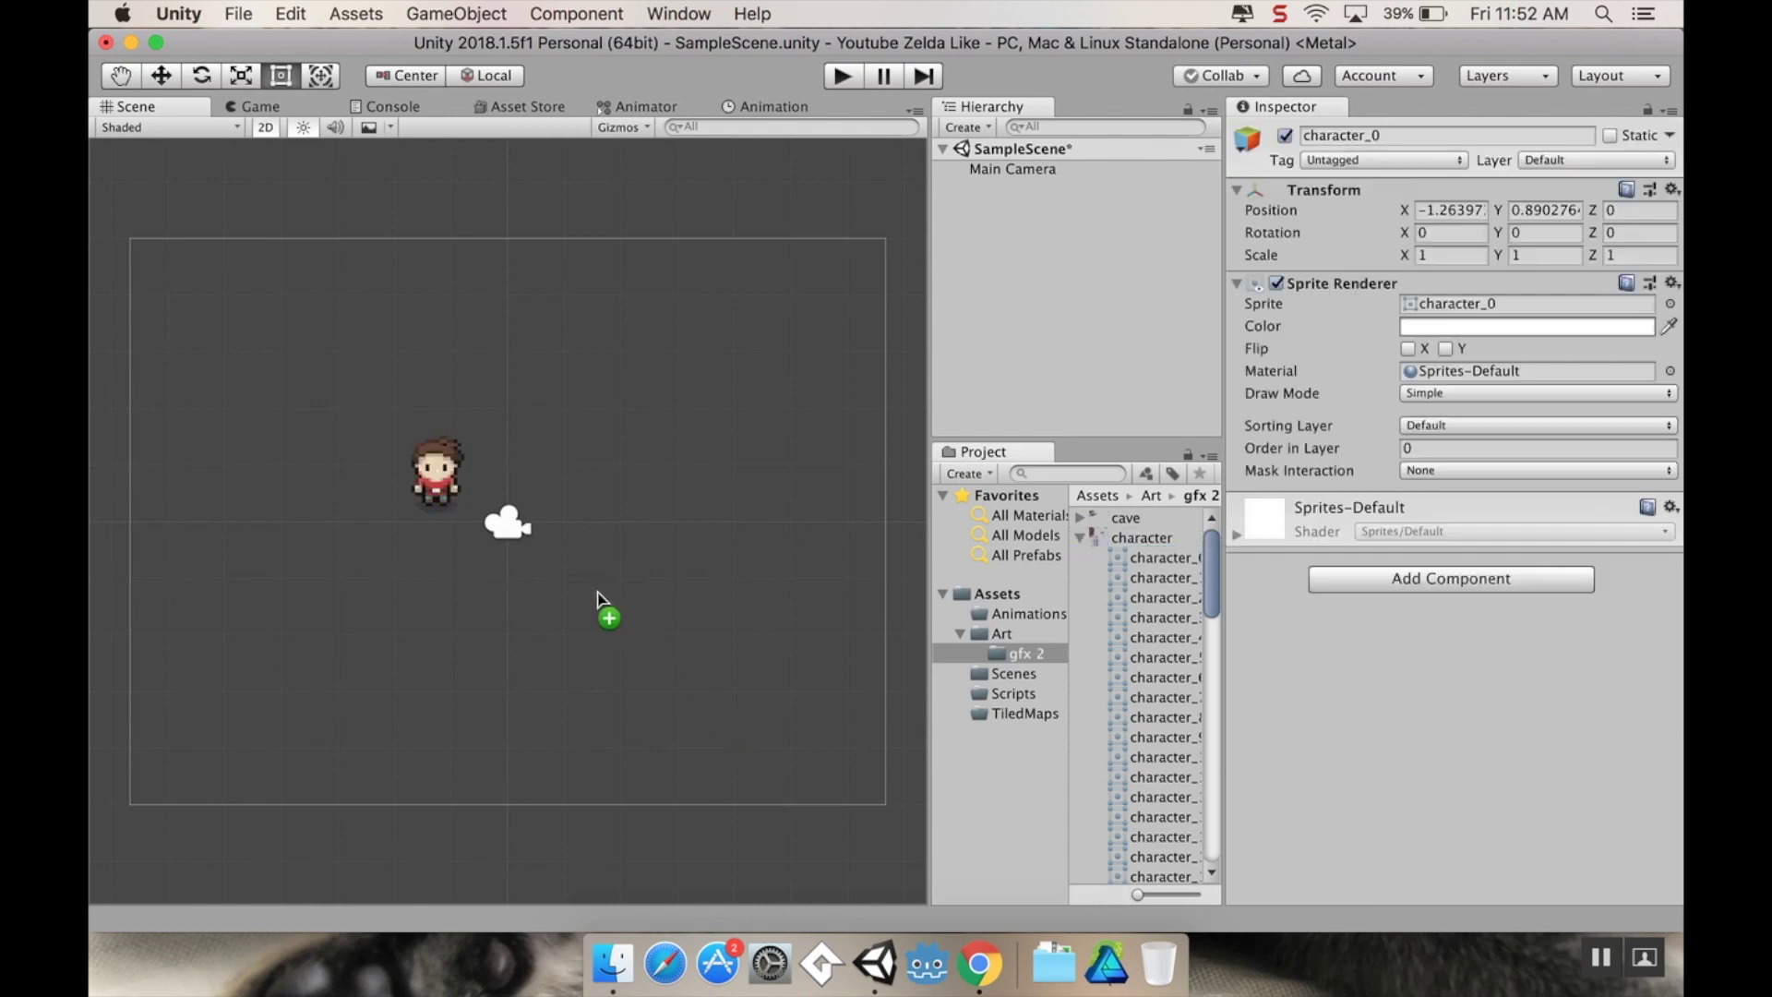
{"action": "middle_click_drag", "start_coordinate": [605, 604], "coordinate": [574, 593]}
{"action": "middle_click_drag", "start_coordinate": [355, 533], "coordinate": [1036, 689]}
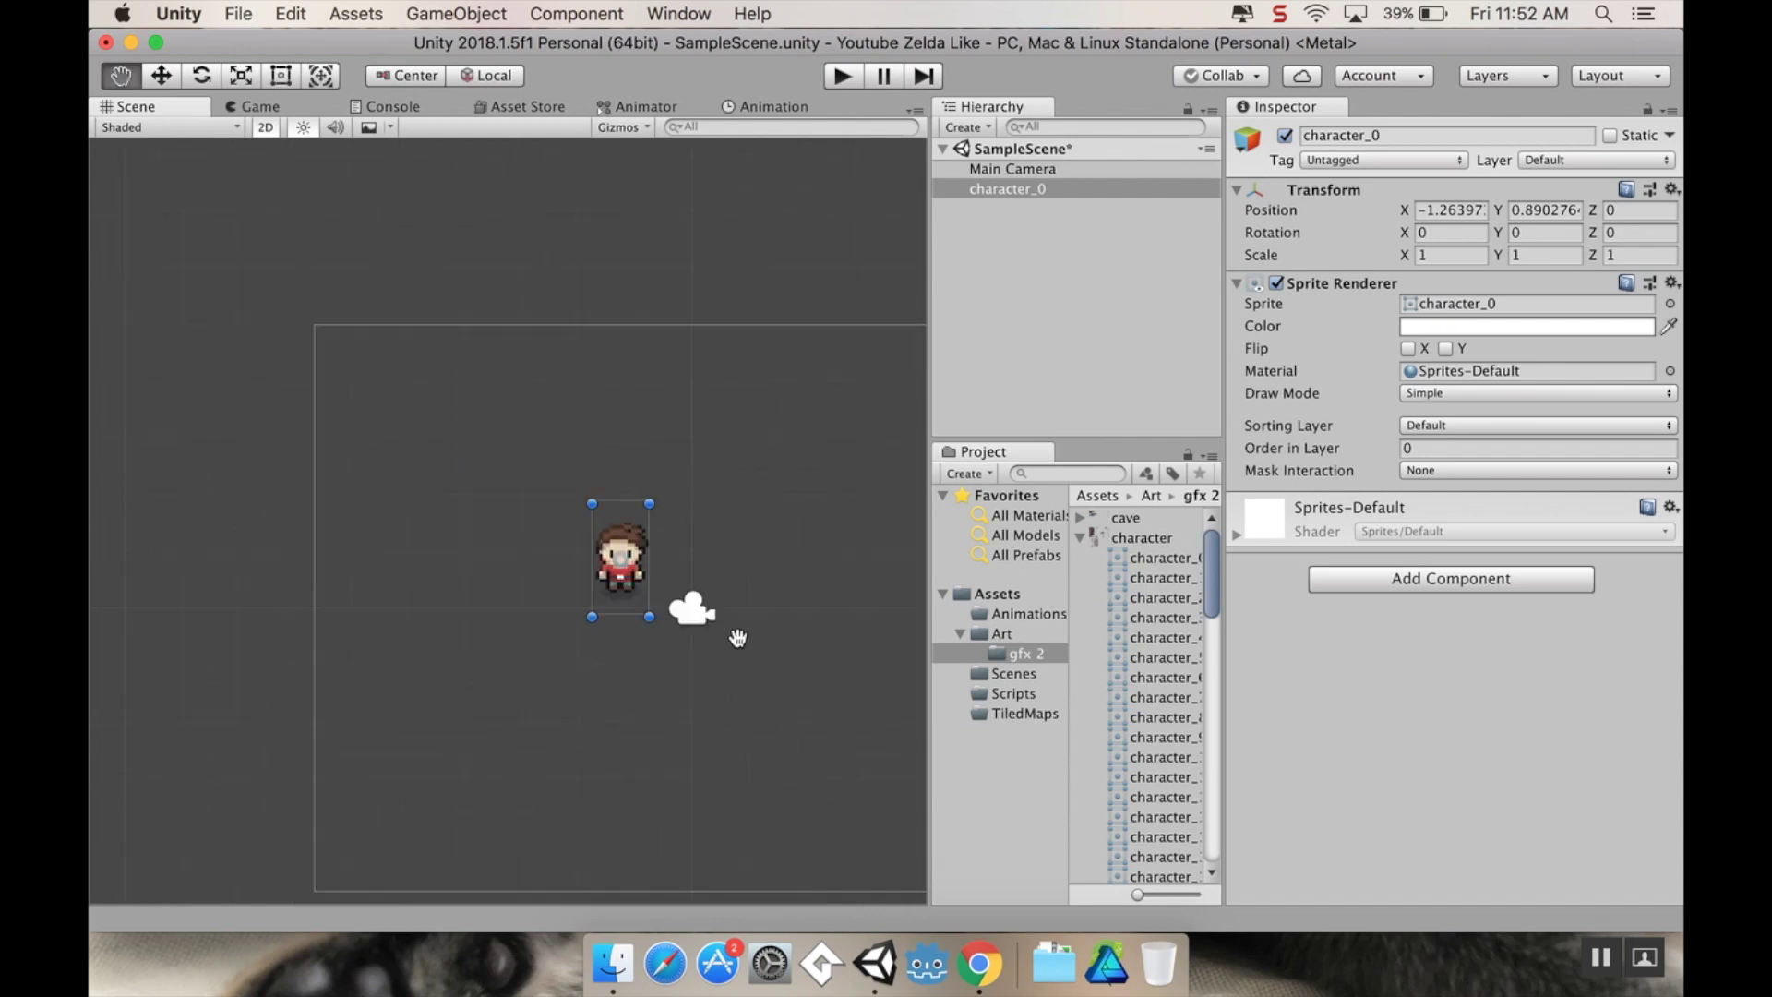
{"action": "scroll", "coordinate": [720, 637], "scroll_direction": "up", "scroll_amount": 2}
{"action": "left_click", "coordinate": [1006, 189]}
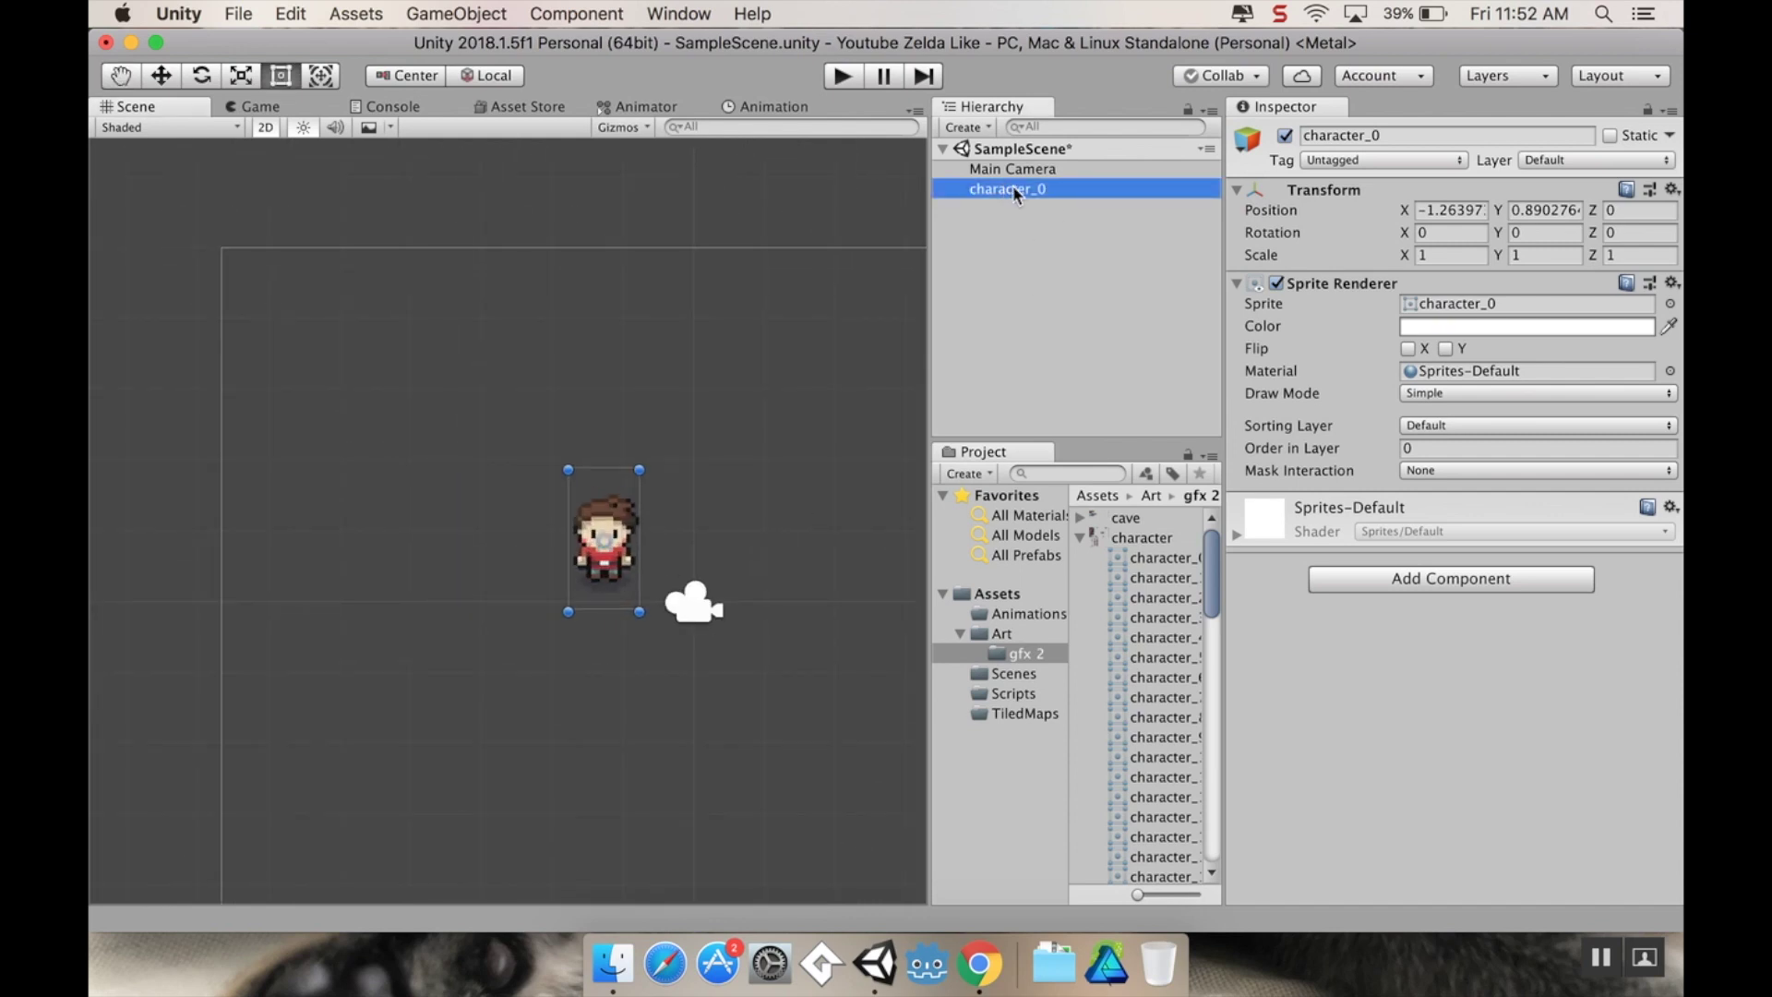
{"action": "left_click", "coordinate": [1011, 189]}
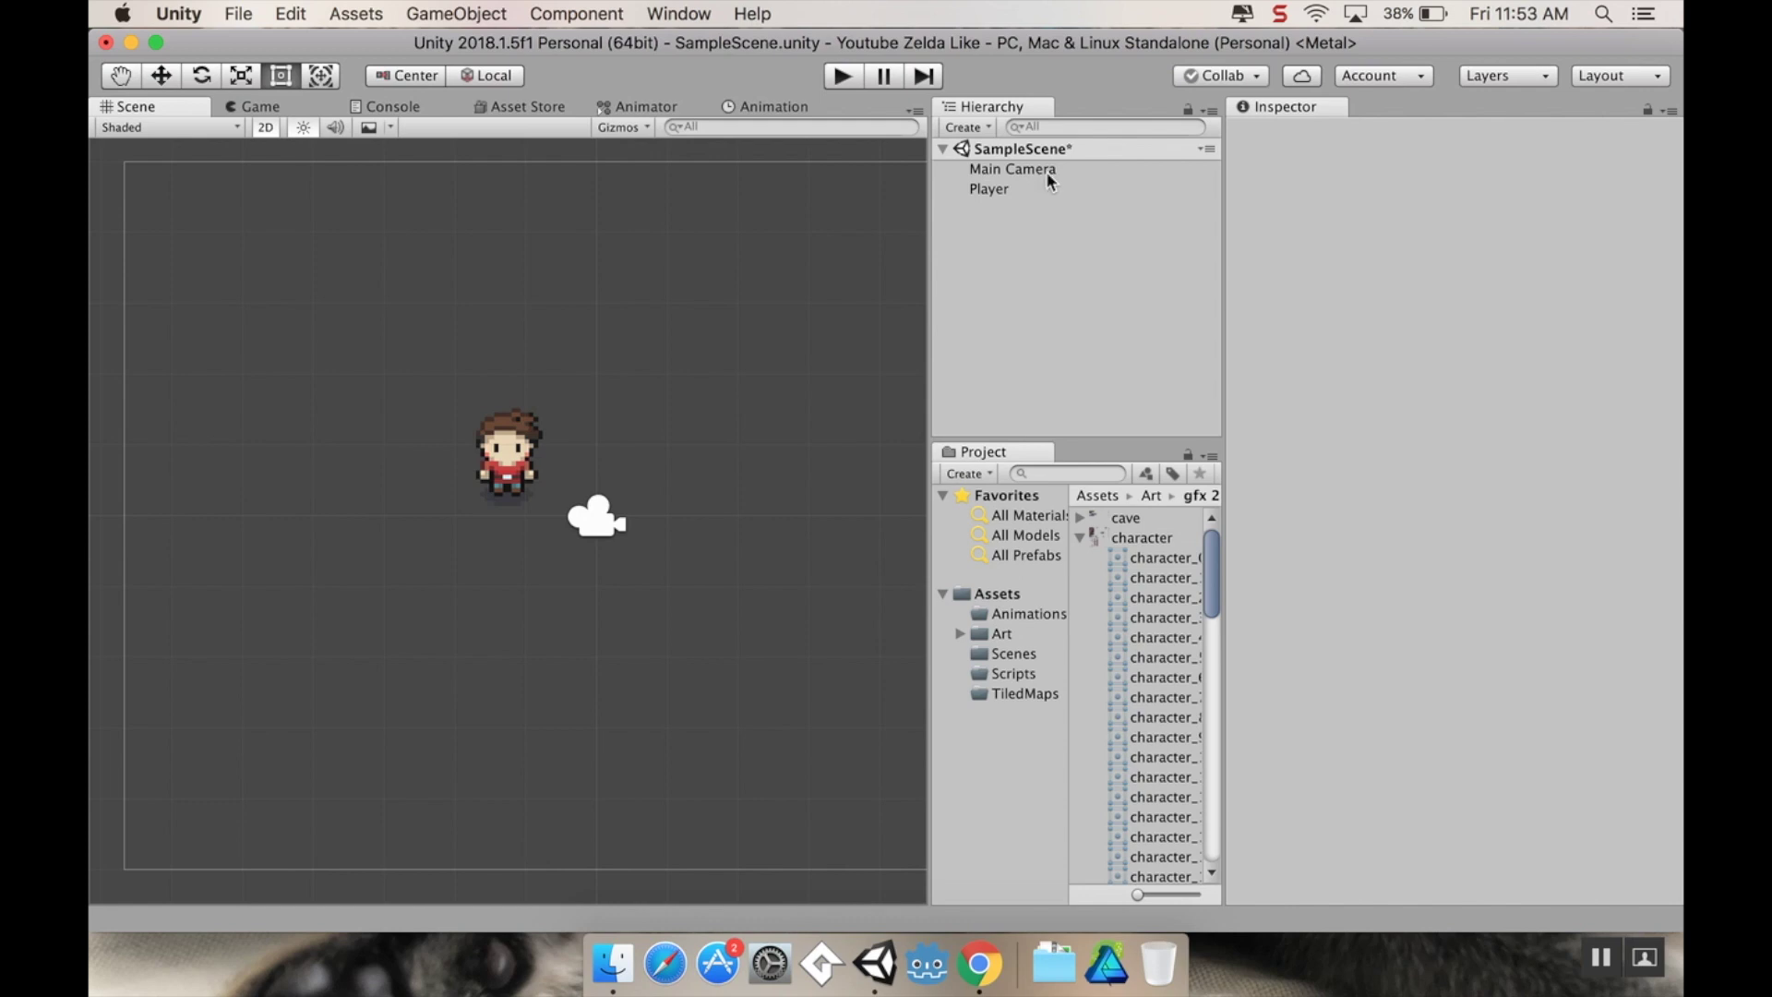
{"action": "left_click", "coordinate": [1079, 539]}
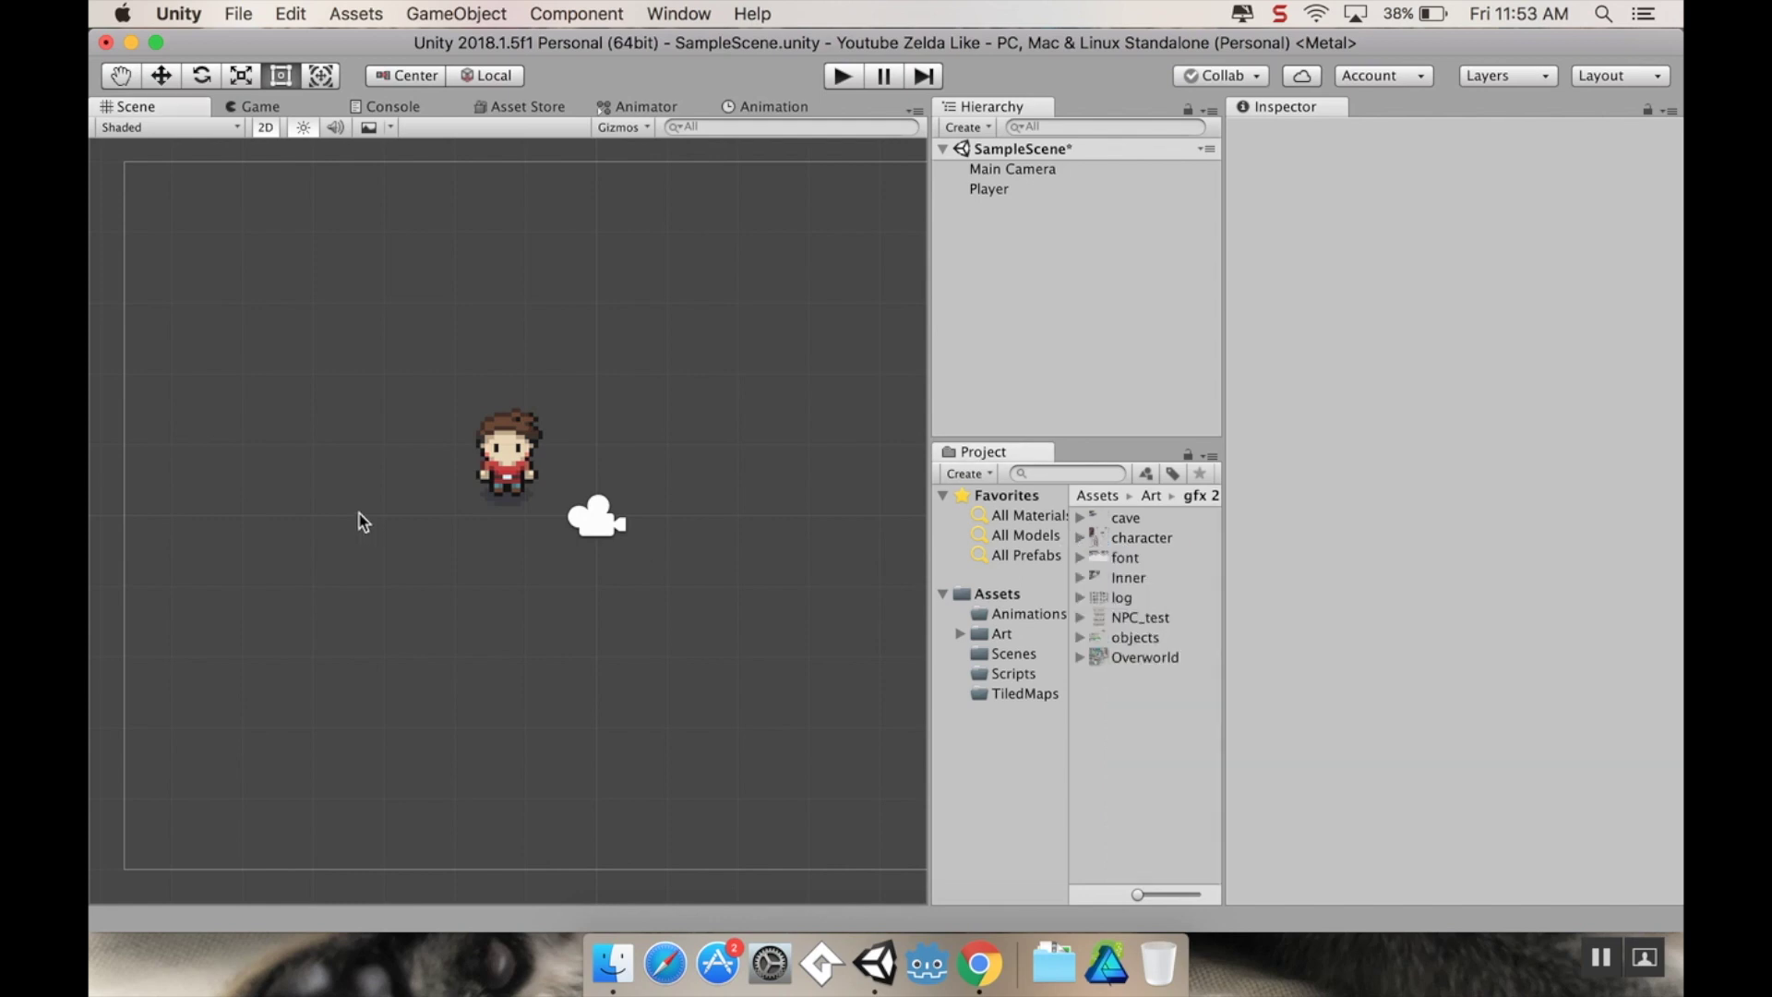